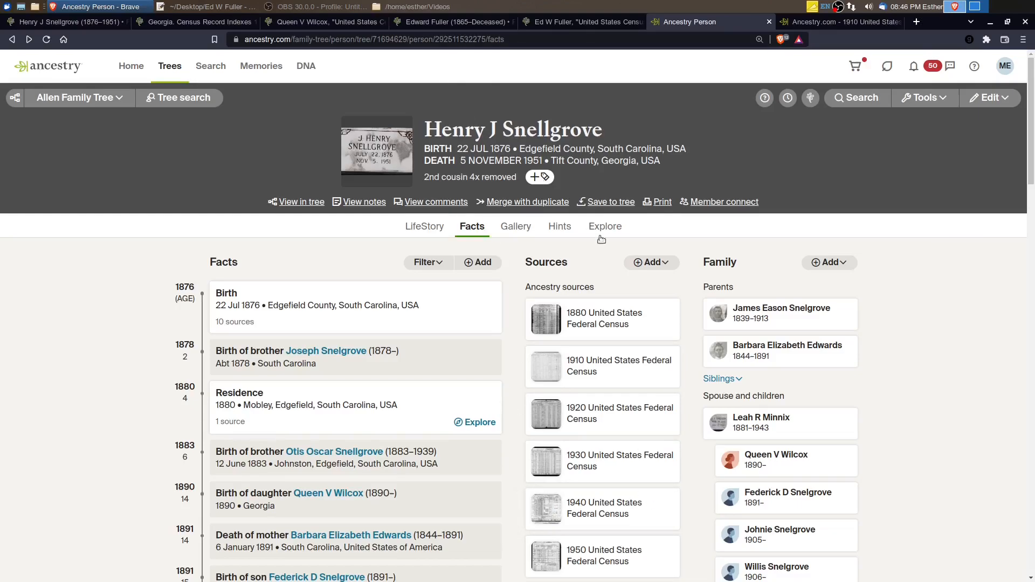
Step: Switch to the ancestor's FamilySearch details page and look over the Vitals section
click(67, 24)
scroll(509, 406, up, 10)
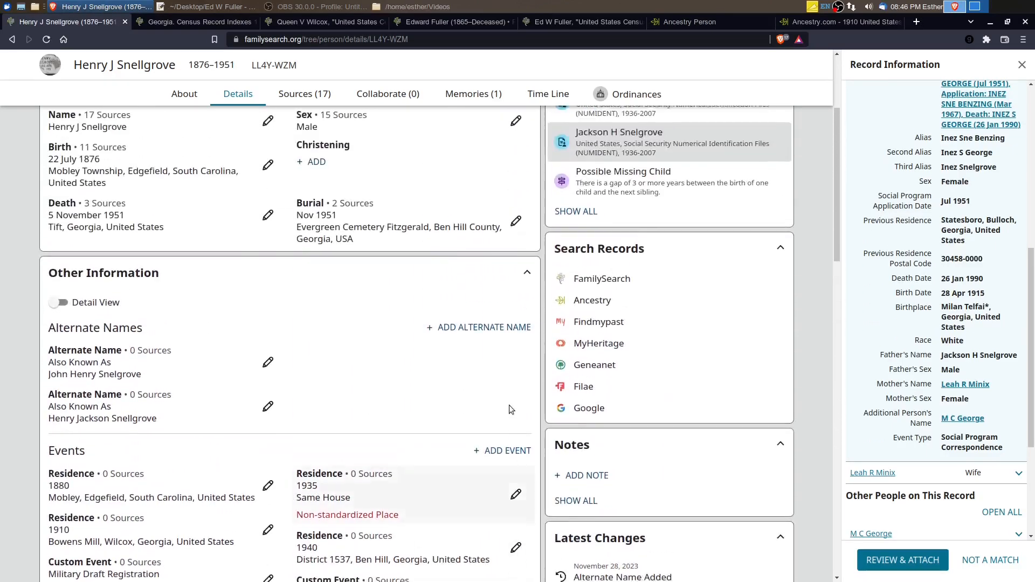
scroll(509, 406, up, 3)
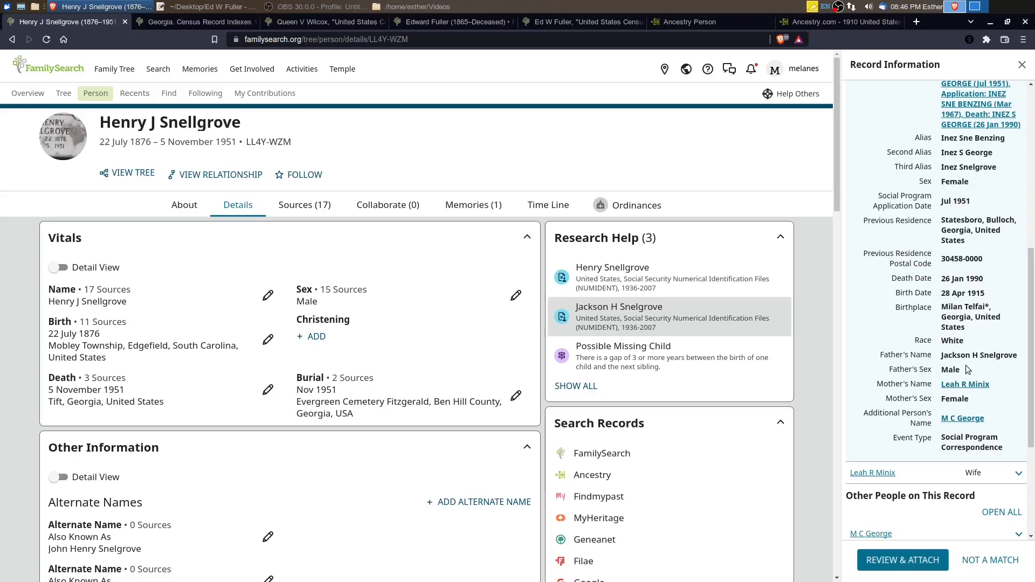
Step: Open the name details and read the indexed information of the attached Social Security NUMIDENT source
click(267, 294)
scroll(757, 427, down, 2)
scroll(756, 428, down, 5)
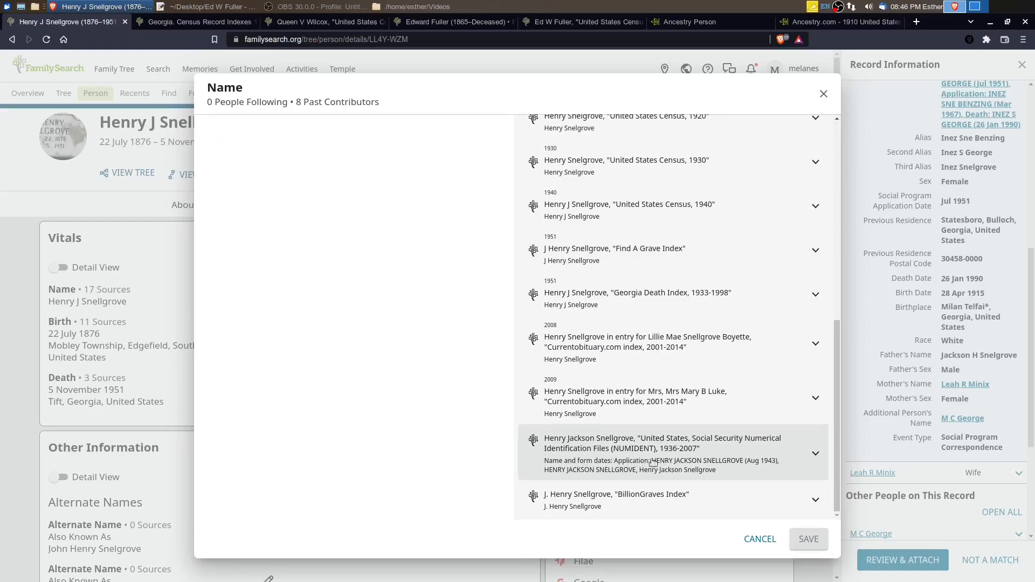
click(816, 453)
scroll(680, 418, down, 5)
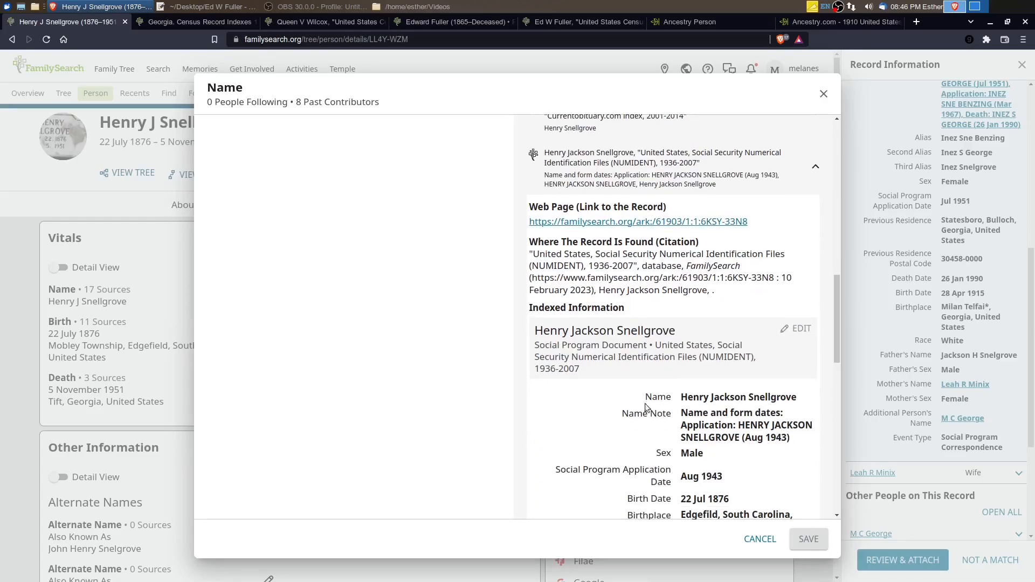
scroll(647, 410, down, 2)
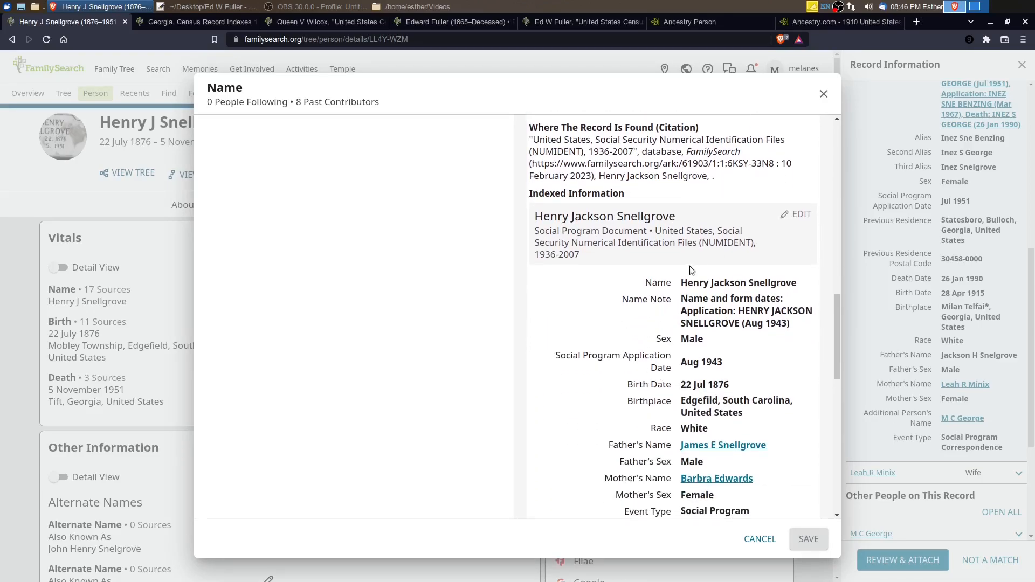
scroll(728, 339, down, 1)
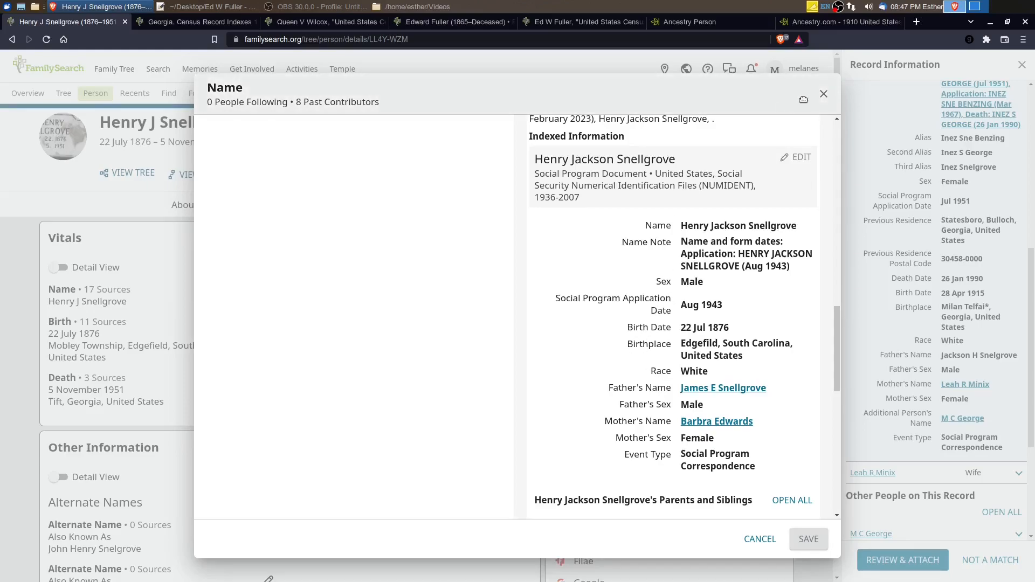
Step: Close the name details and review the alternate names recorded under Other Information
click(822, 95)
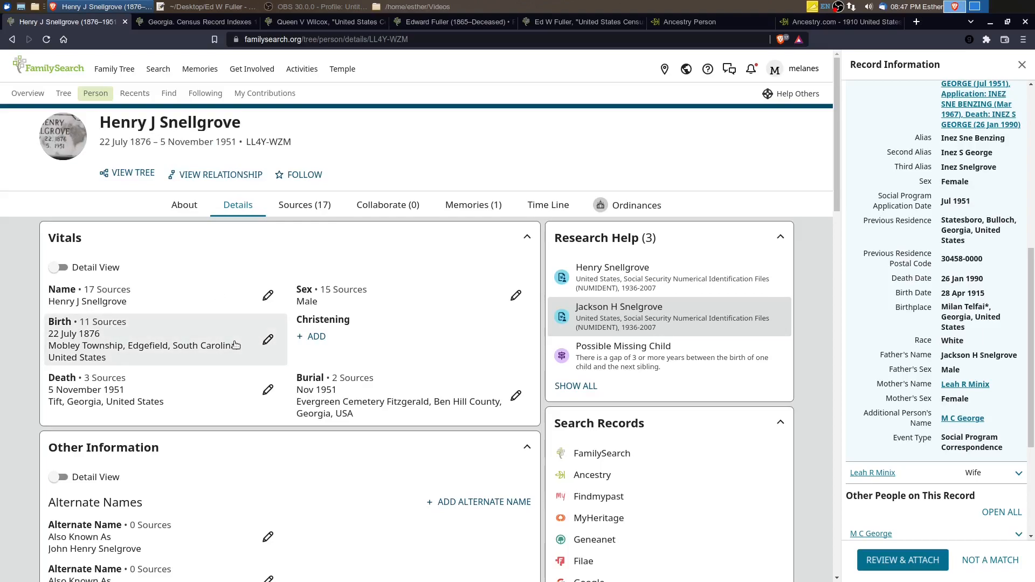
scroll(215, 348, down, 3)
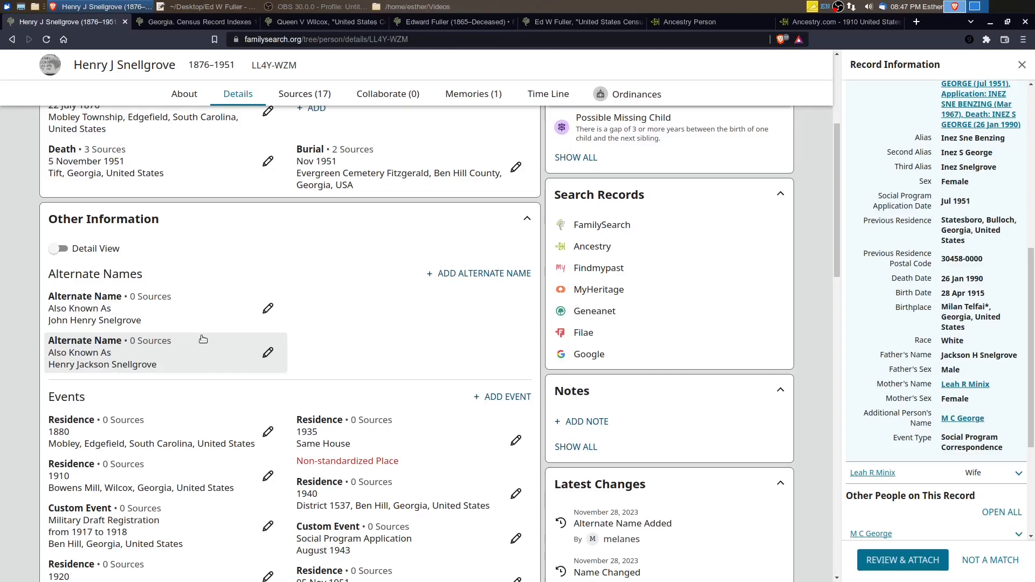
scroll(244, 331, up, 5)
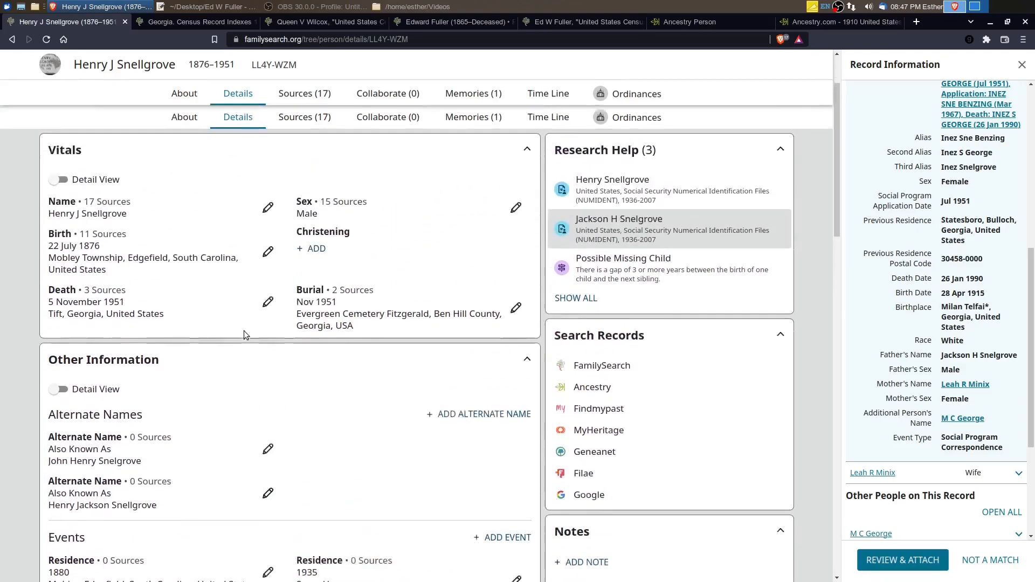
Step: Switch to the ancestor's Ancestry facts page and review the life events and the list of spouse and children
key(ctrl+6)
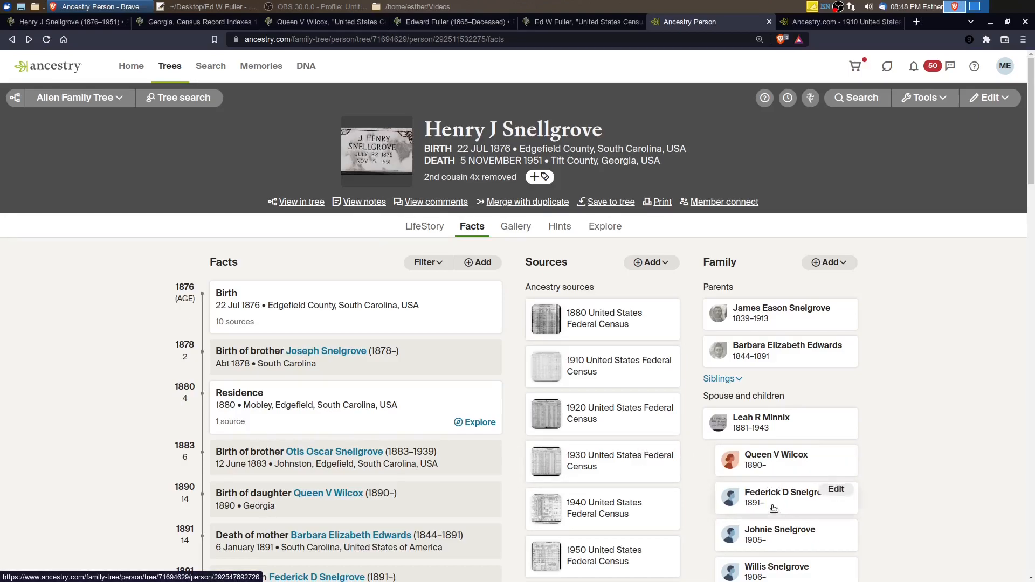
scroll(455, 465, down, 5)
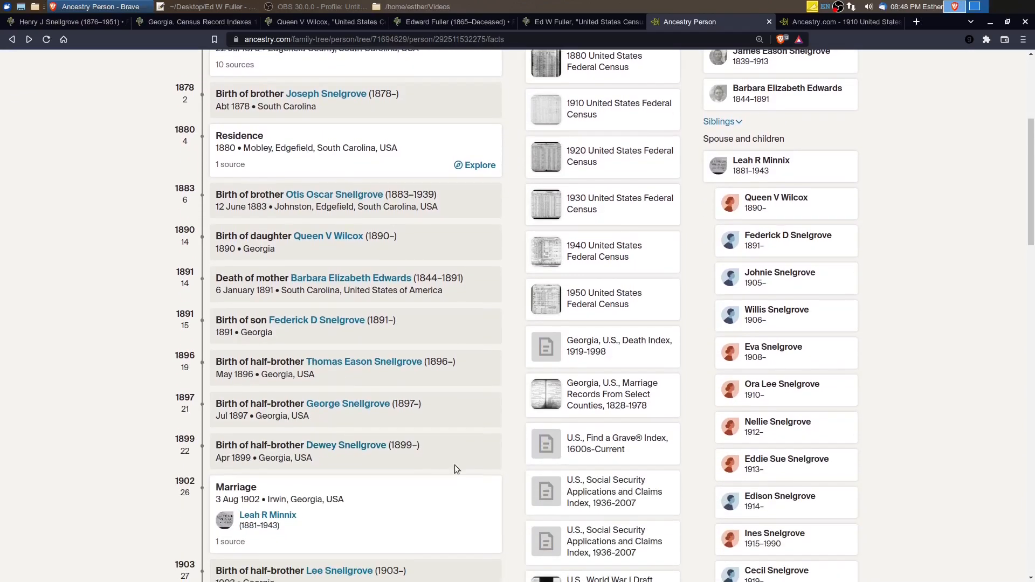
scroll(256, 449, down, 2)
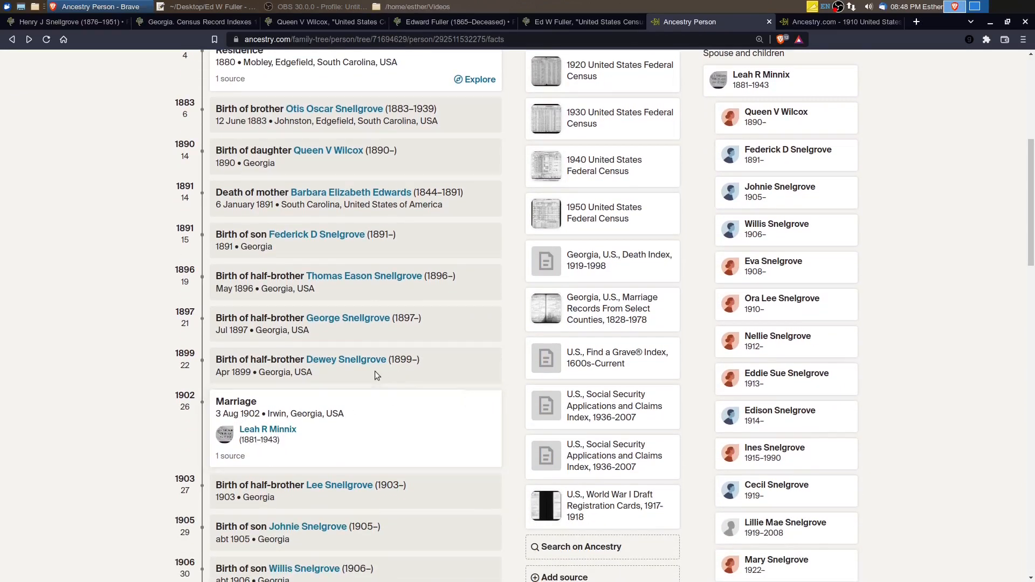
scroll(878, 354, up, 4)
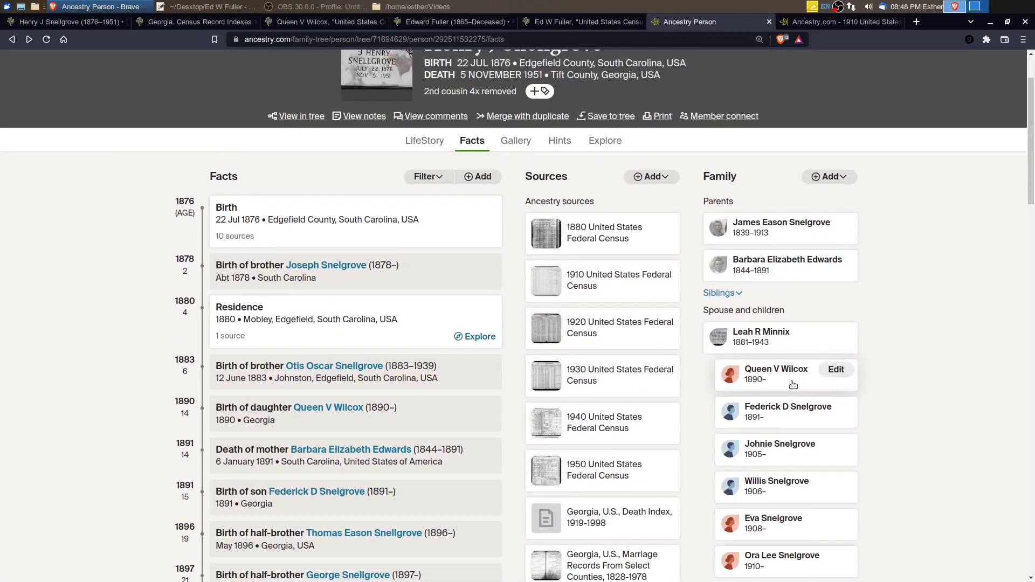
scroll(841, 431, up, 3)
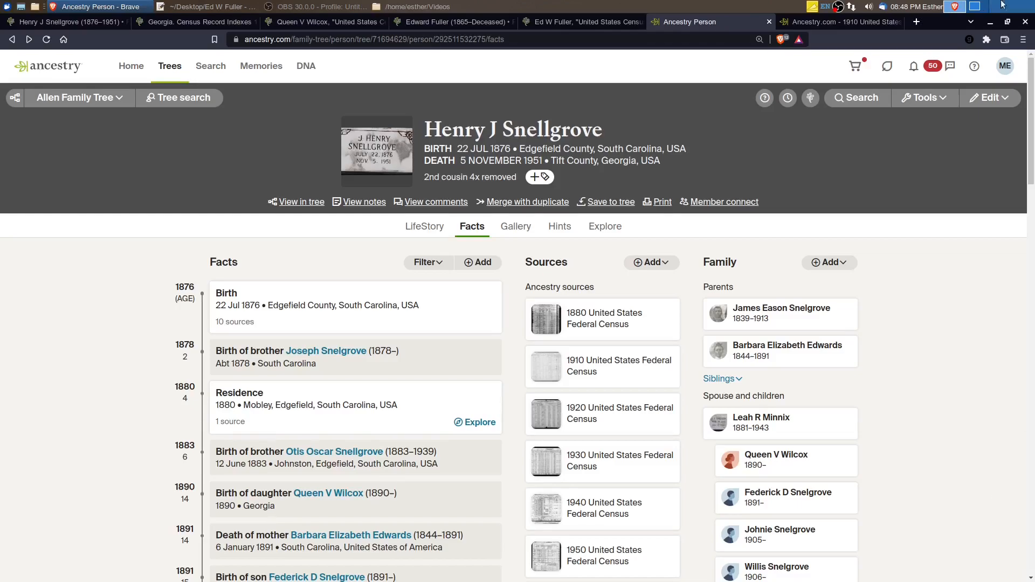
Step: Switch to the 1910 United States Federal Census viewer and examine the first rows of image 16
click(817, 24)
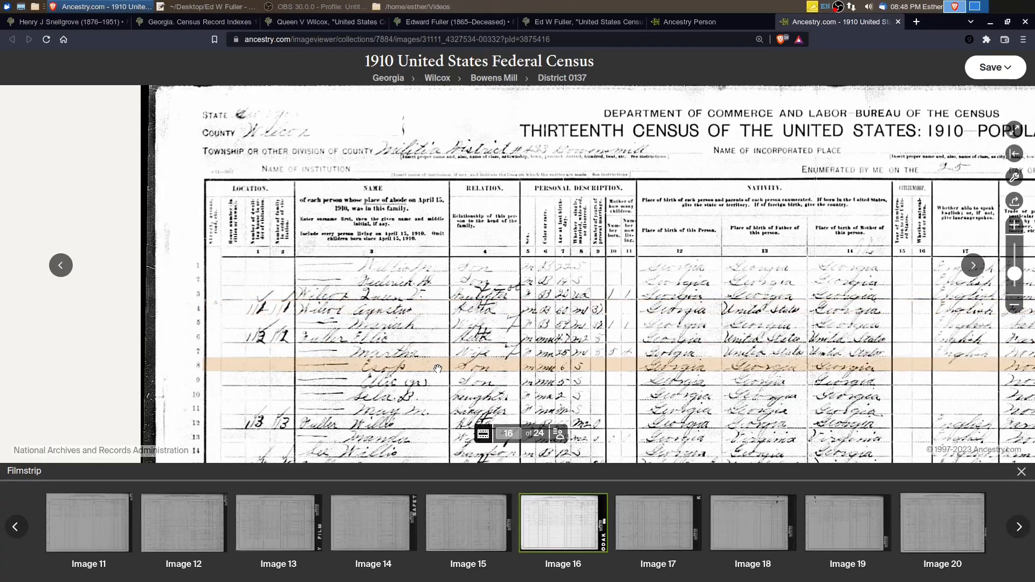
drag(650, 407, 546, 169)
drag(599, 200, 717, 462)
drag(314, 320, 303, 351)
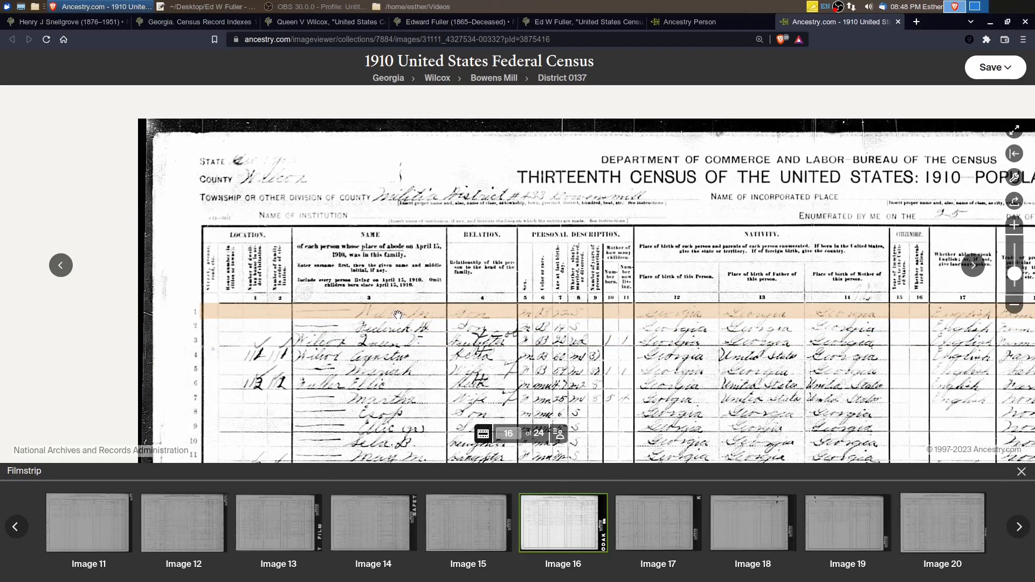
mouse_move(398, 315)
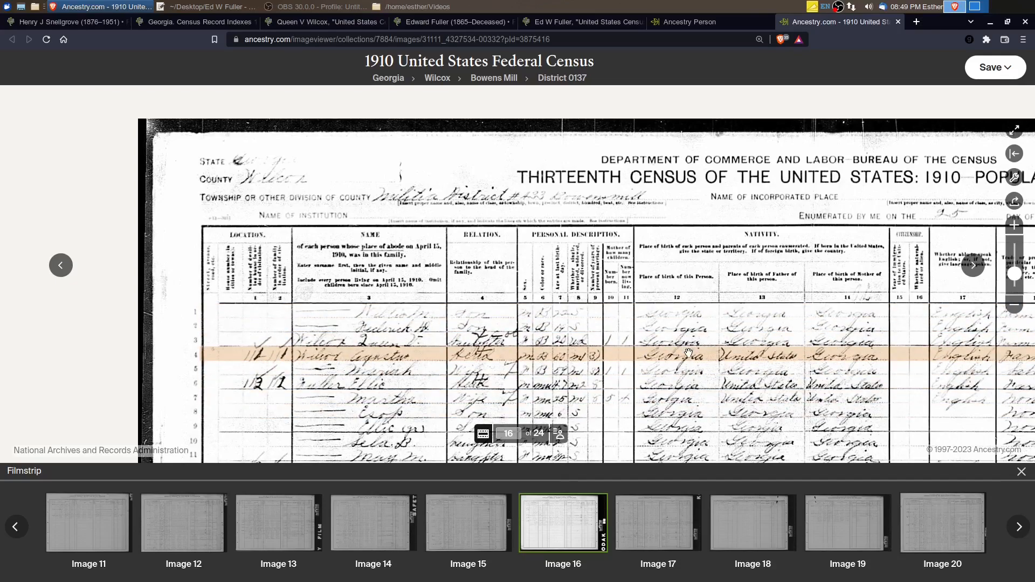
mouse_move(677, 361)
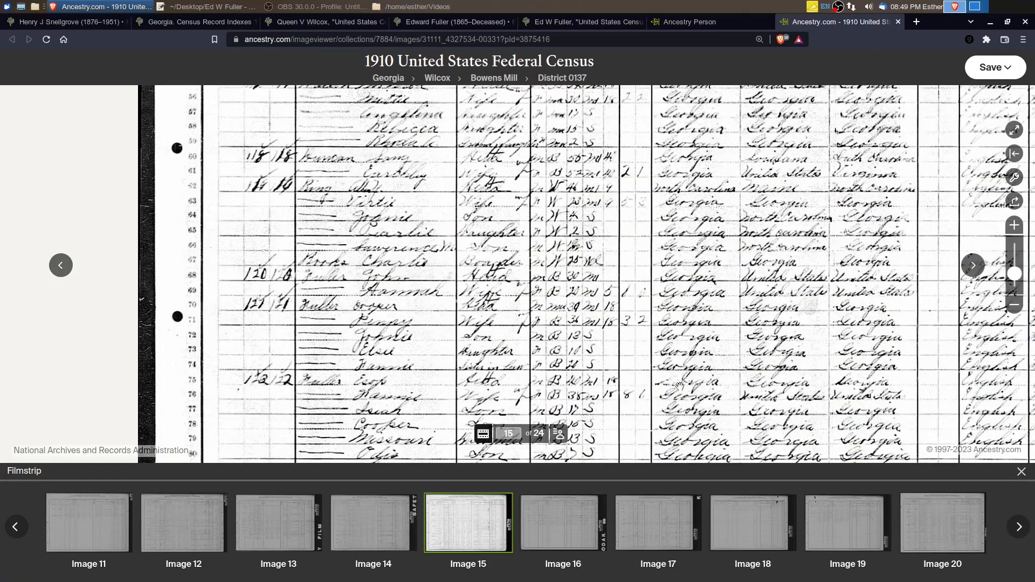
Step: Examine the ancestor's household in the last rows, 98 to 100, of 1910 census image 15
drag(675, 421, 606, 310)
drag(590, 420, 532, 180)
drag(215, 244, 242, 263)
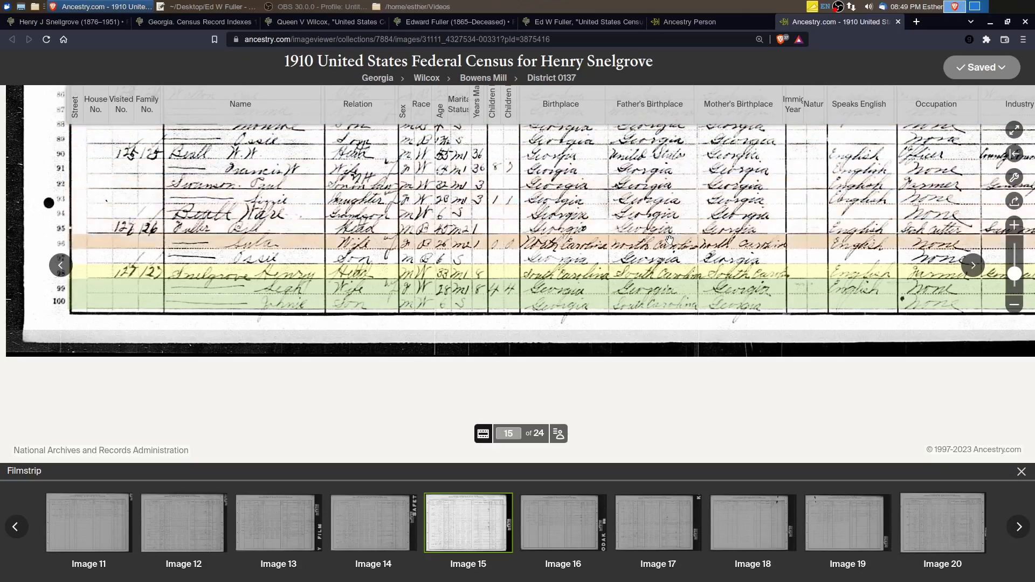
Step: Check the sheet number and letter in the page heading of census image 15
drag(763, 186, 453, 380)
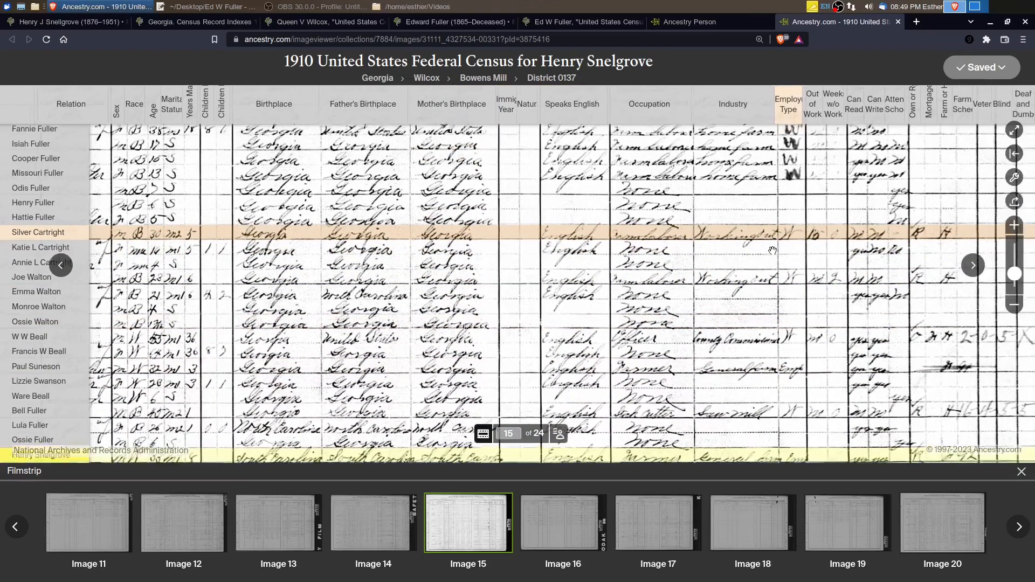
drag(869, 203, 824, 372)
drag(849, 184, 783, 371)
drag(822, 200, 923, 357)
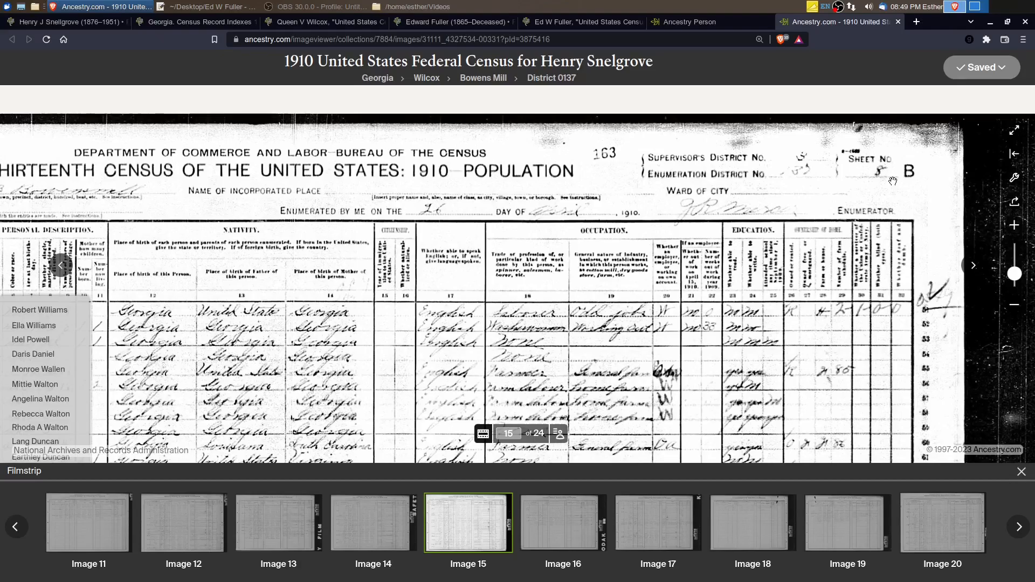
Step: Open census image 16 and check its sheet number and letter against its first rows
click(973, 266)
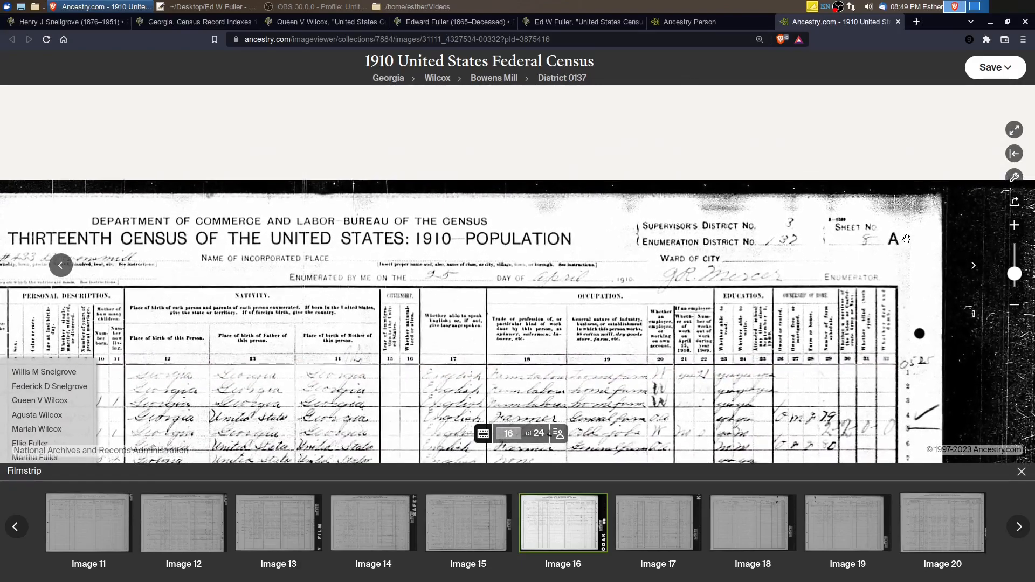
drag(284, 386, 650, 287)
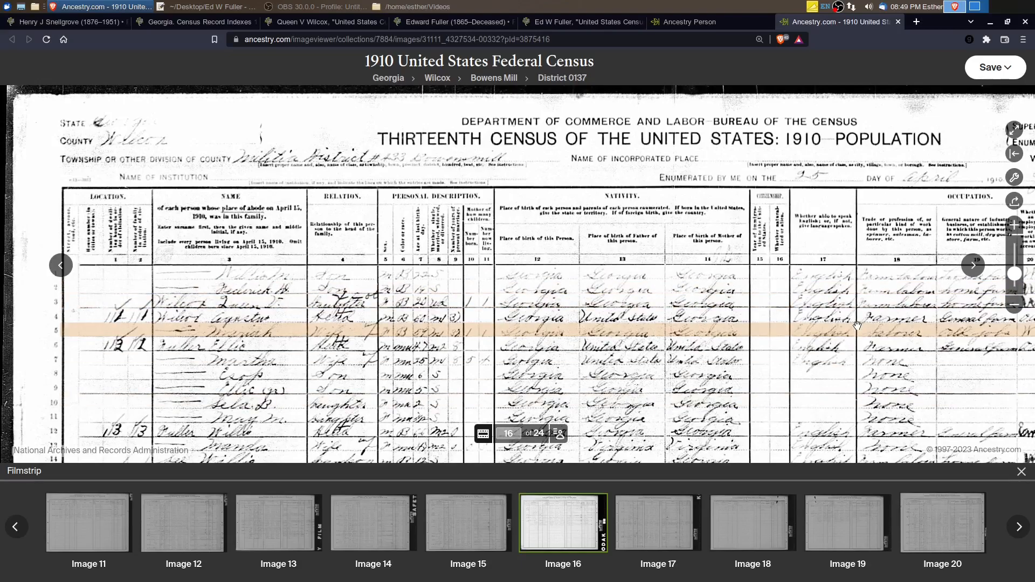
drag(663, 269, 394, 348)
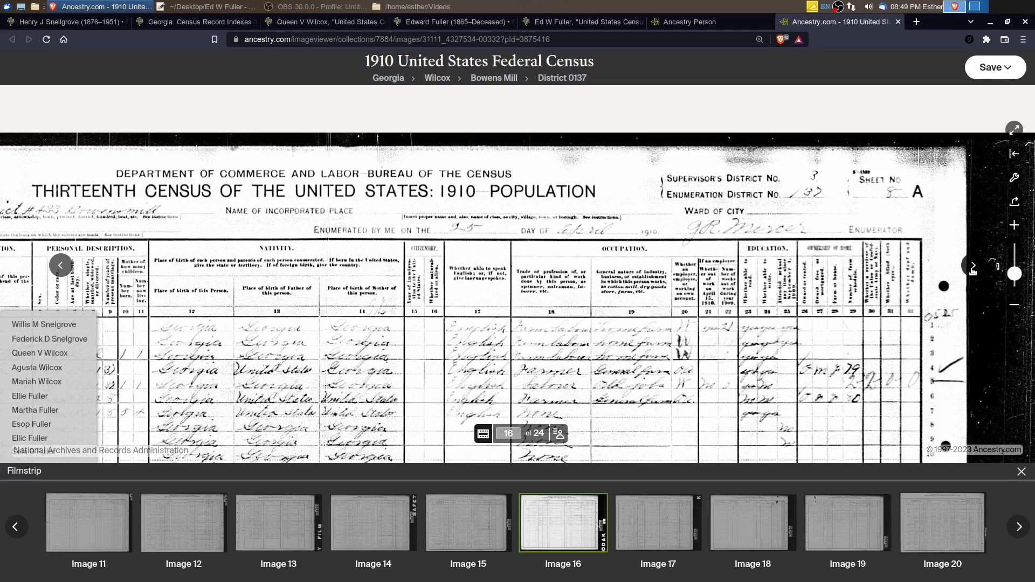
Step: Open census image 17 to read its first three rows, and compare them with the children on the Ancestry facts page
click(973, 267)
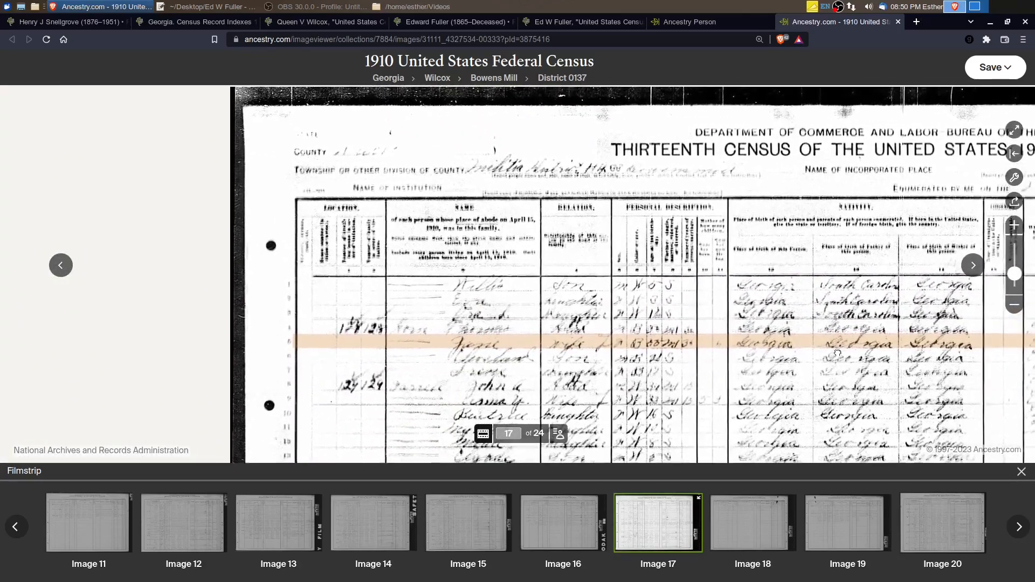
mouse_move(499, 306)
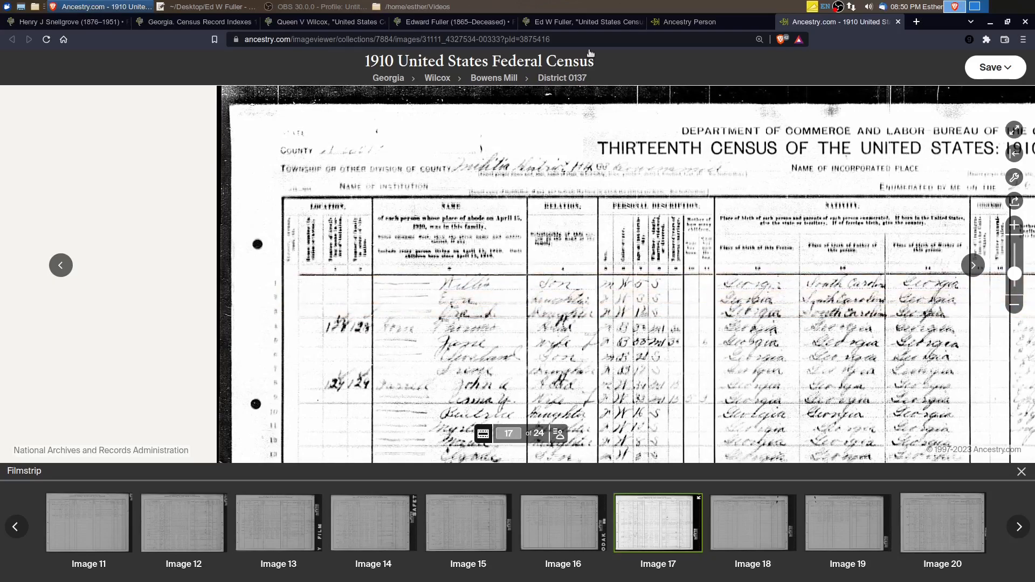
click(680, 19)
scroll(897, 358, down, 2)
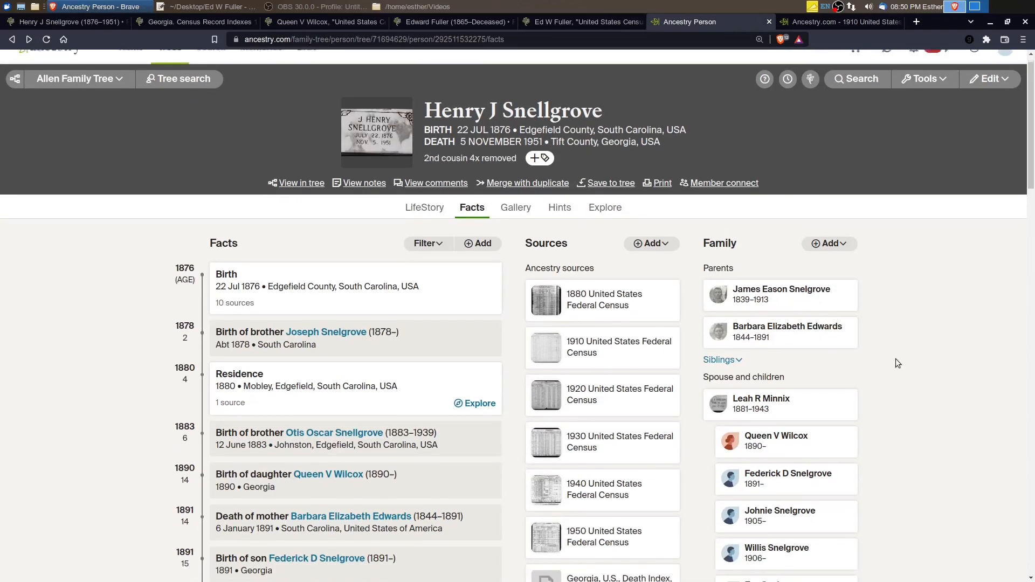
scroll(886, 372, down, 1)
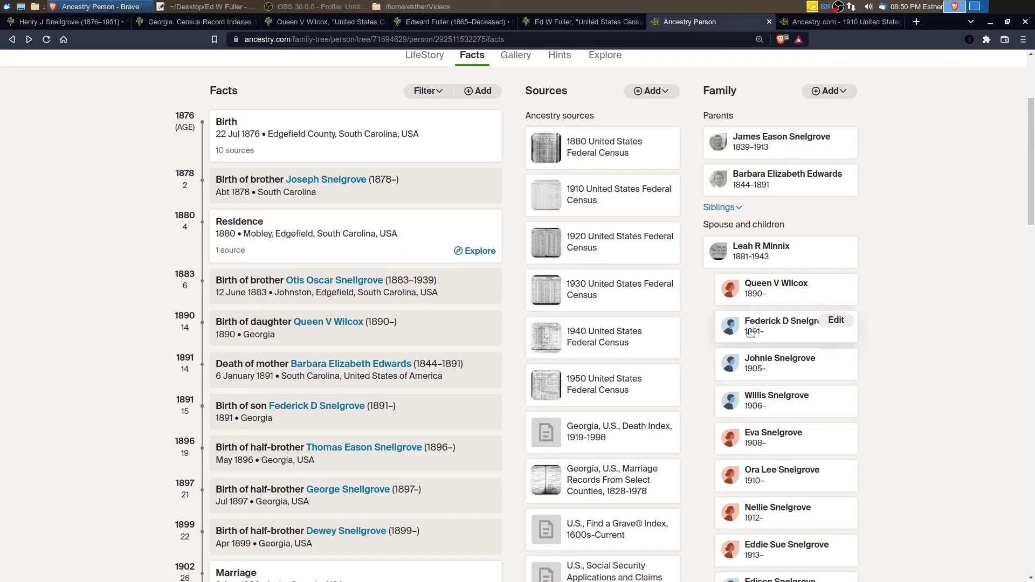
mouse_move(758, 371)
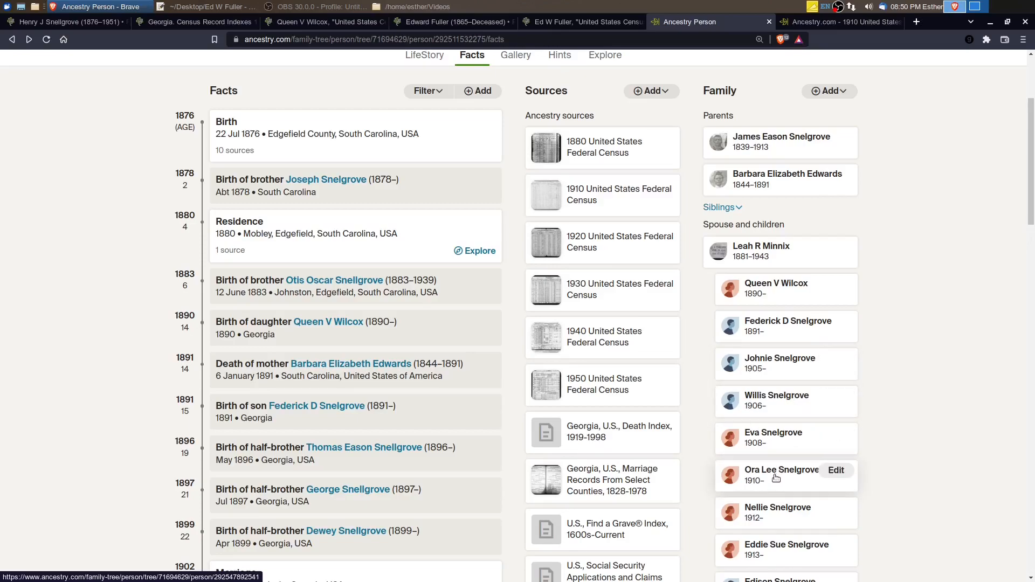
Step: Return to the census viewer, go back to image 16, and re-examine its first three rows and sheet number
click(804, 26)
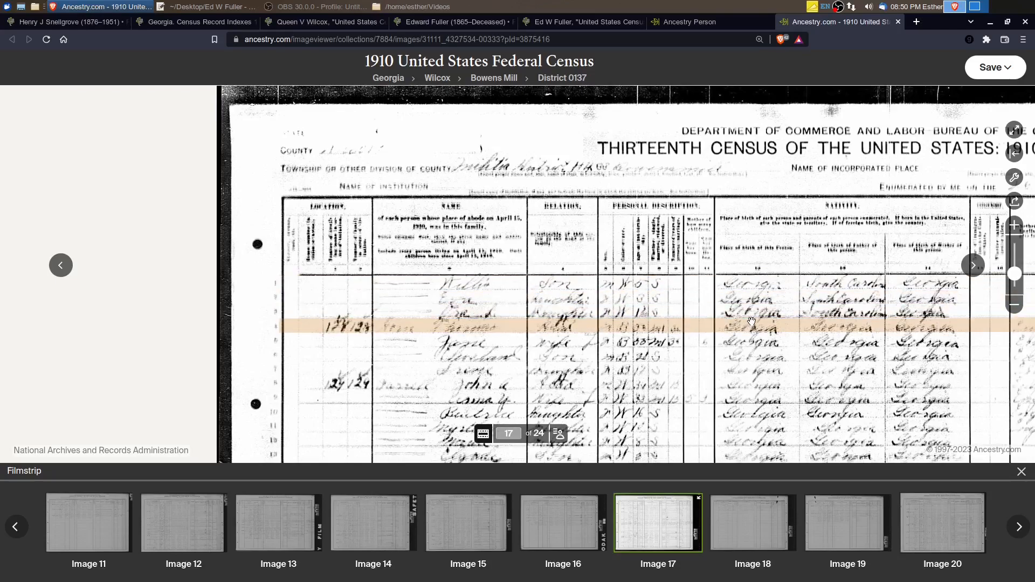
mouse_move(751, 322)
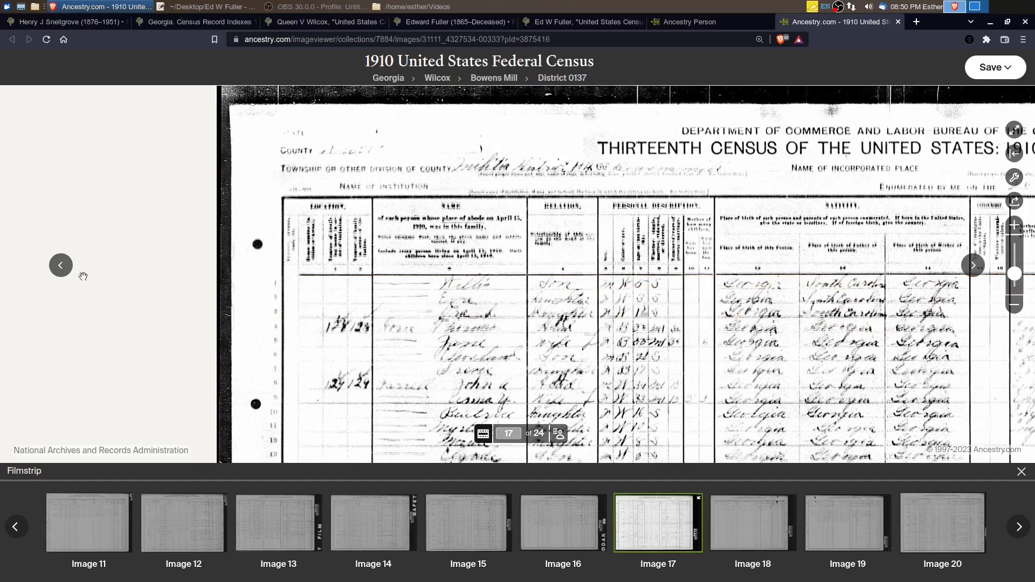
click(61, 265)
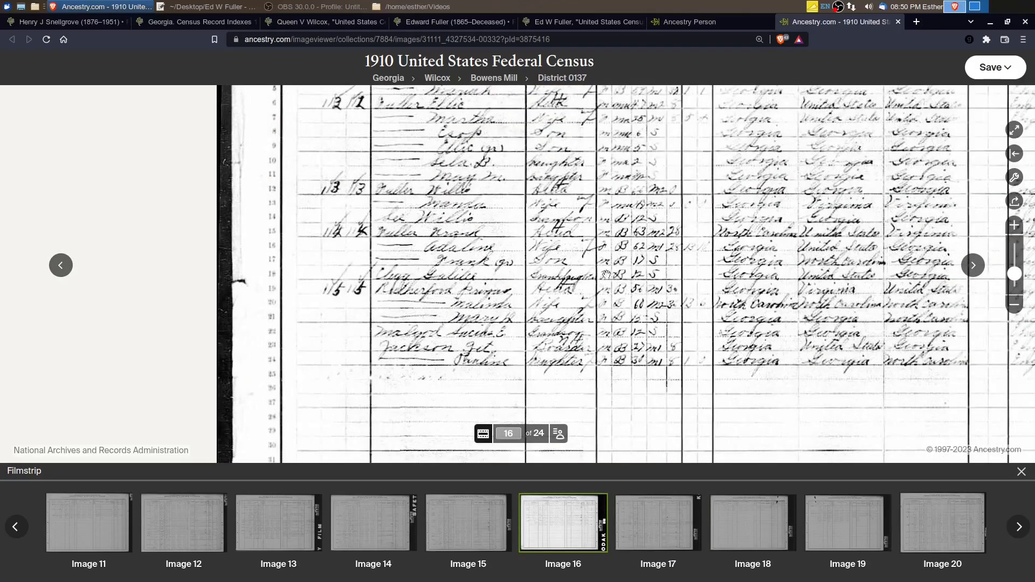
drag(656, 202, 609, 405)
drag(647, 283, 635, 312)
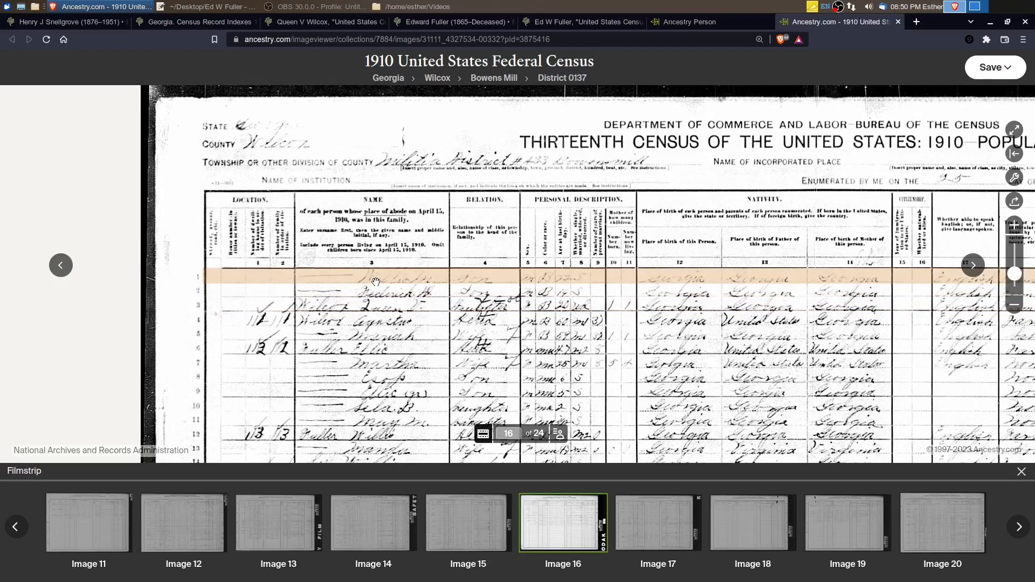
drag(879, 225, 518, 244)
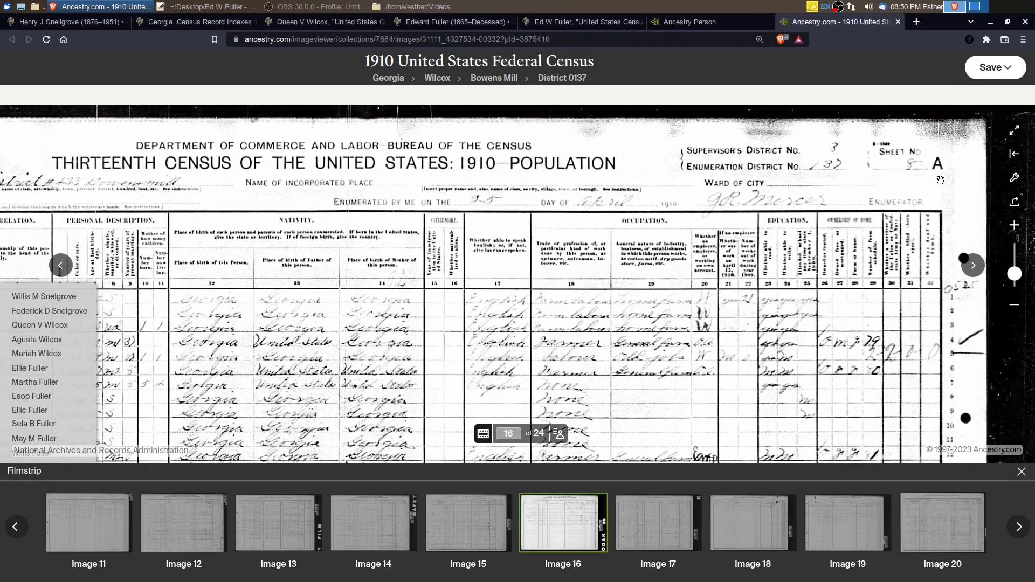
drag(233, 254, 668, 242)
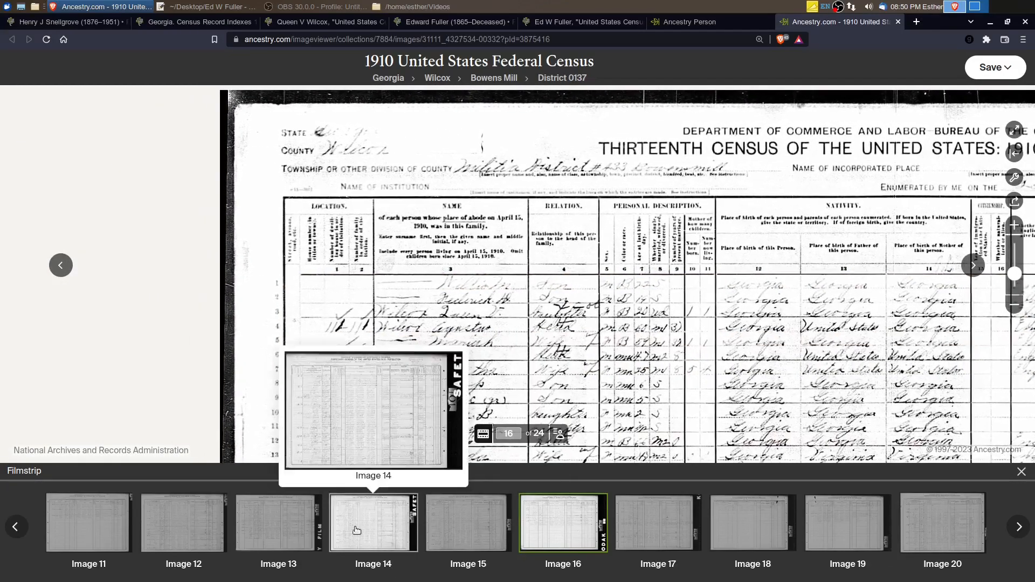
Step: Open census image 14 and examine the family entries on rows 84 to 100 at the bottom of the sheet
click(356, 529)
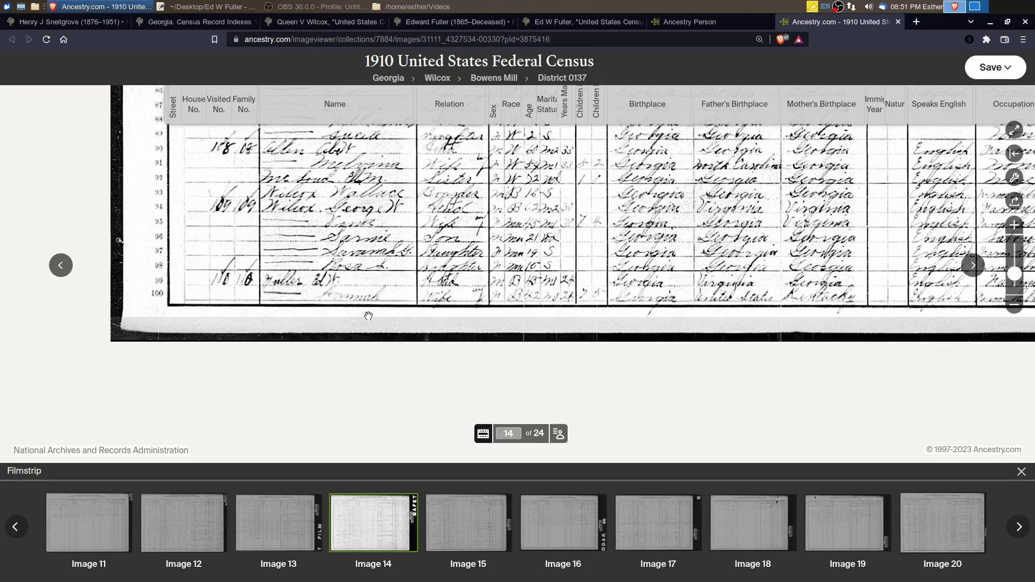
mouse_move(456, 279)
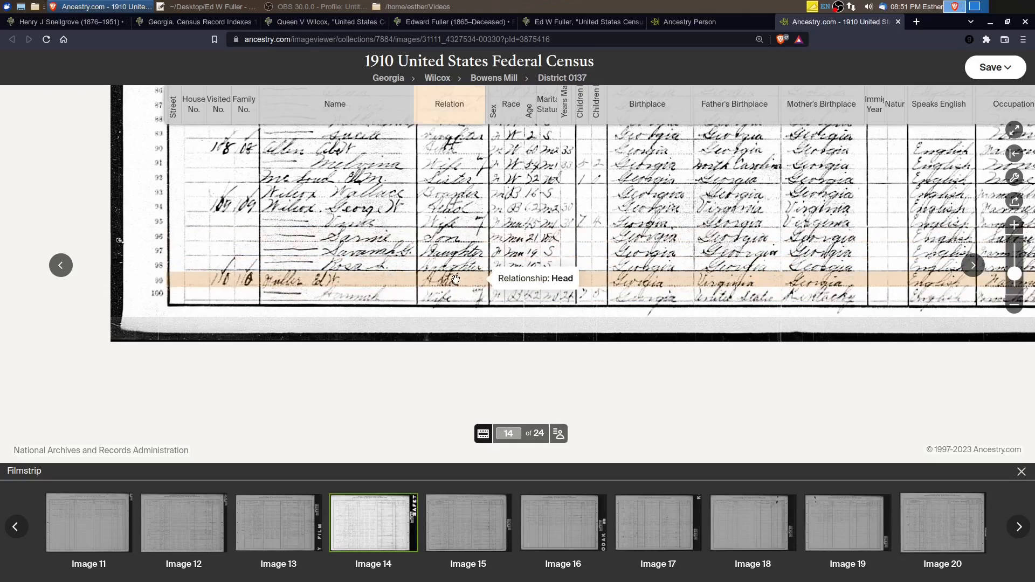
drag(647, 192, 544, 297)
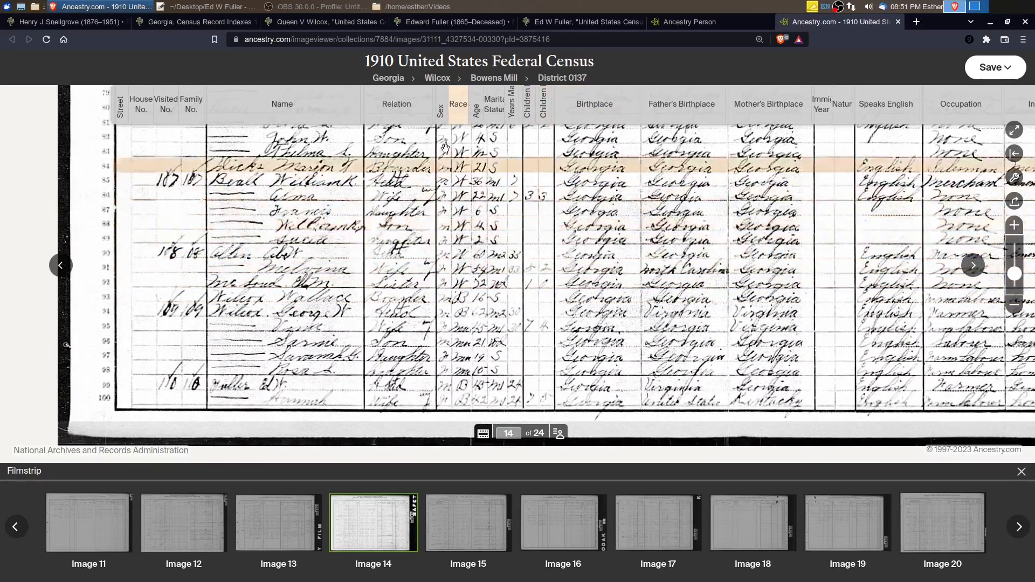
Step: Return to the husband's FamilySearch profile and review his vitals, events and listed spouse and children
click(462, 23)
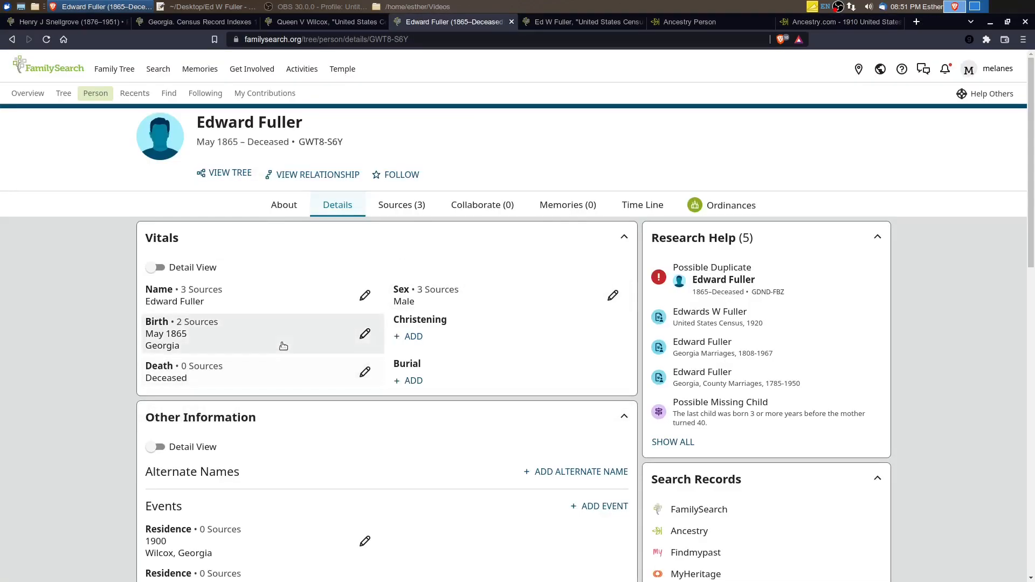
scroll(406, 473, down, 10)
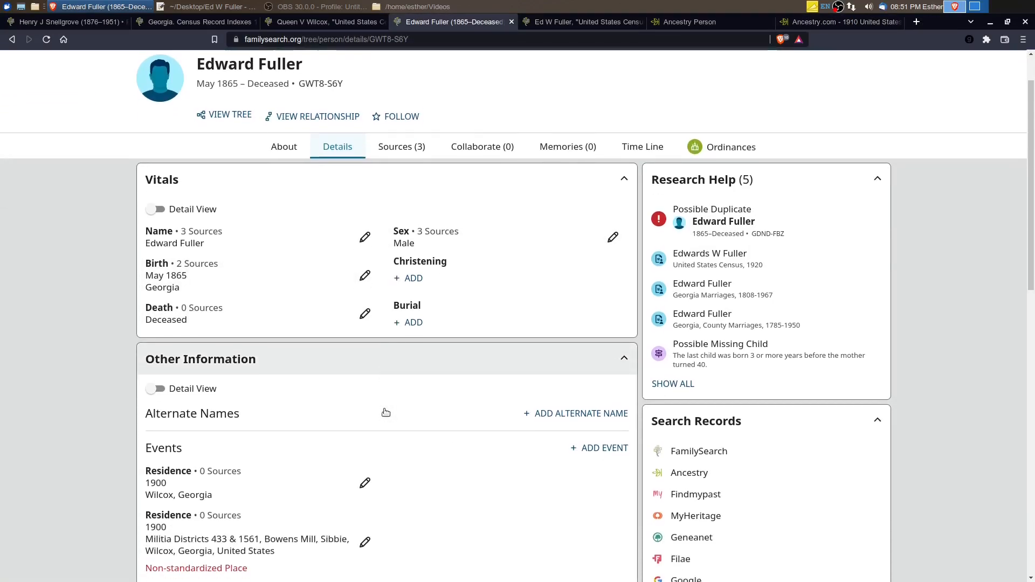
scroll(185, 356, down, 2)
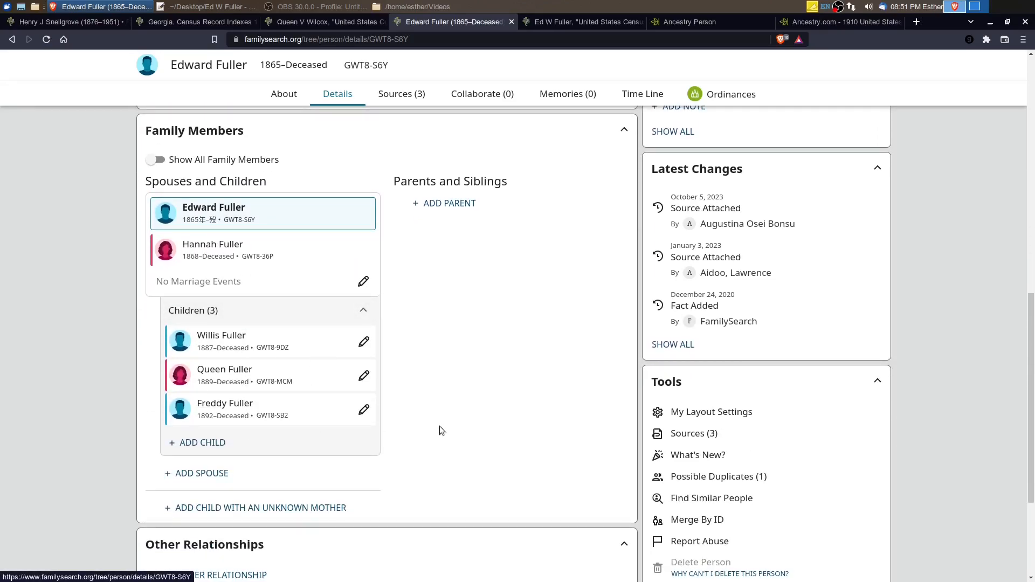
scroll(511, 399, up, 10)
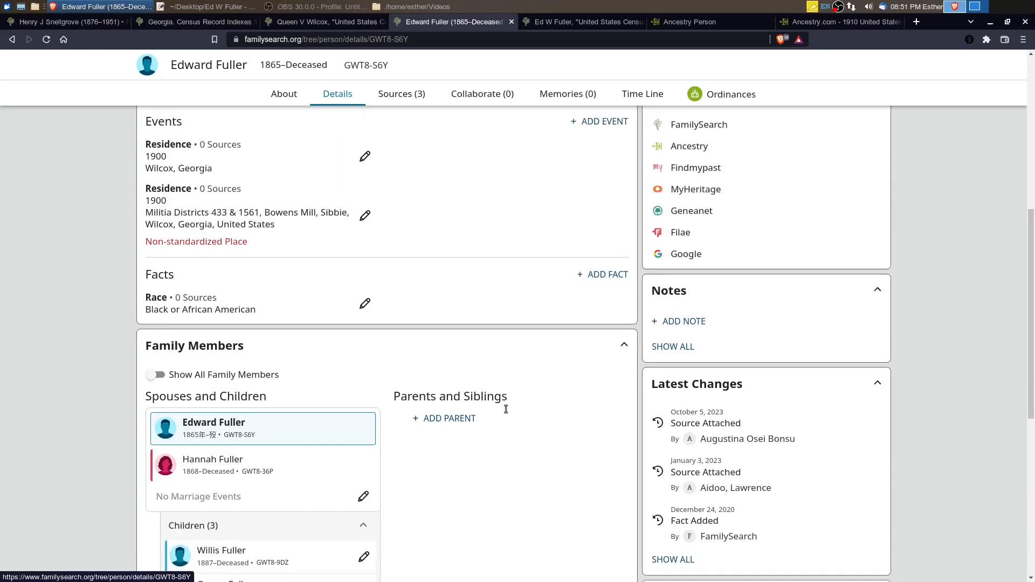
scroll(503, 426, up, 1)
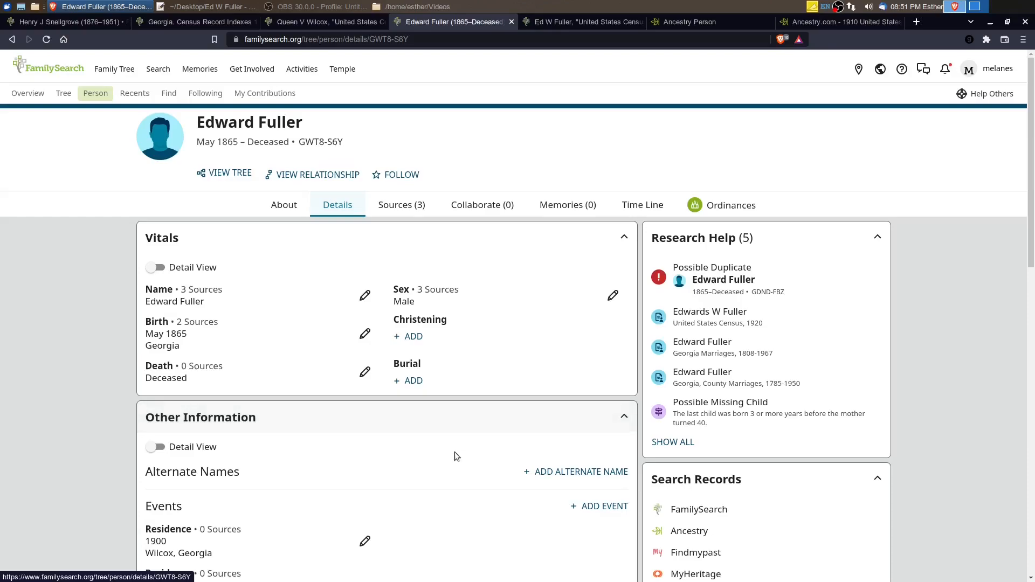
scroll(412, 476, down, 10)
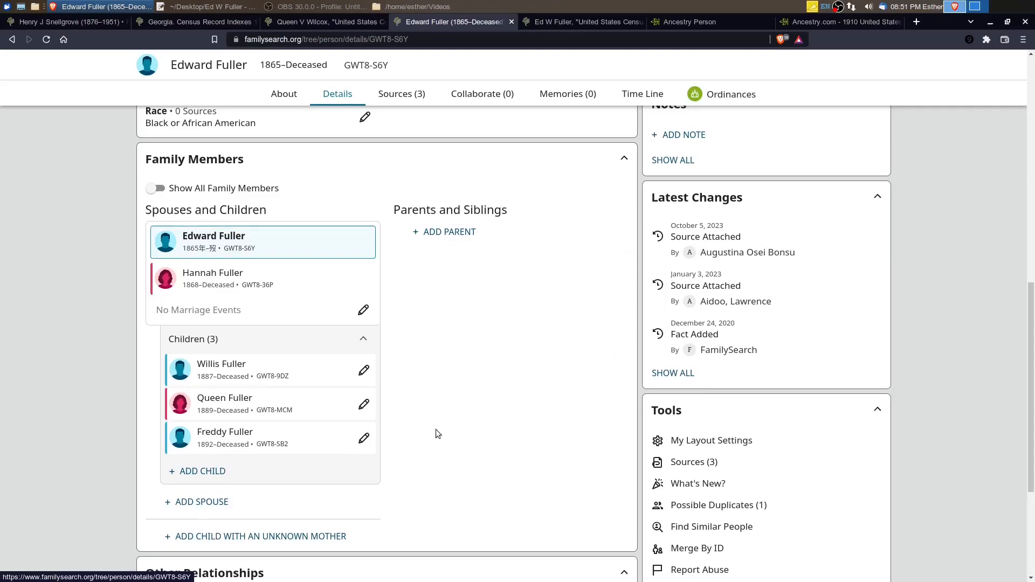
scroll(443, 437, up, 10)
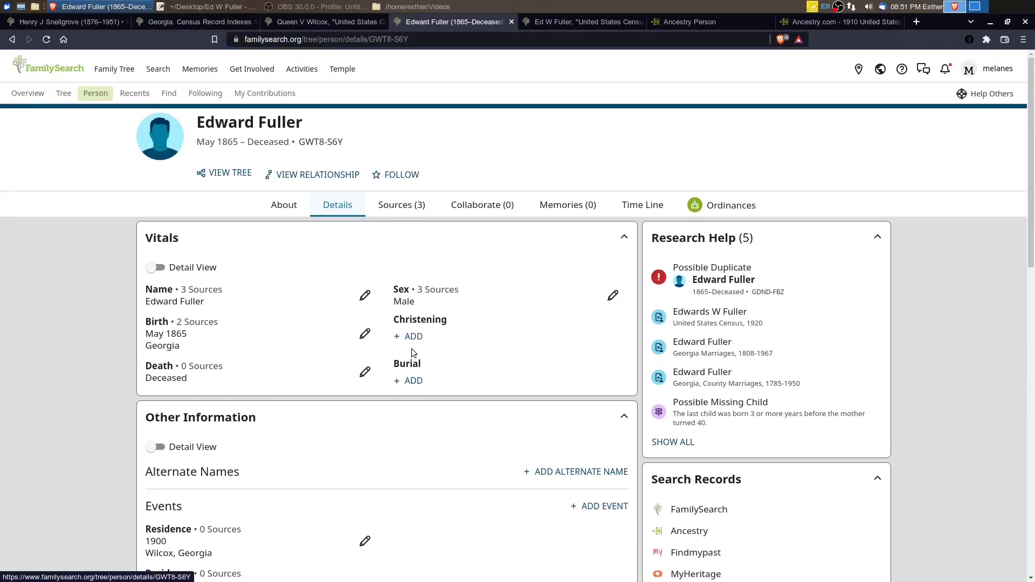
Step: Open the merge review for the husband's possible duplicate and compare both profiles' vitals, residences, family members and sources
click(728, 290)
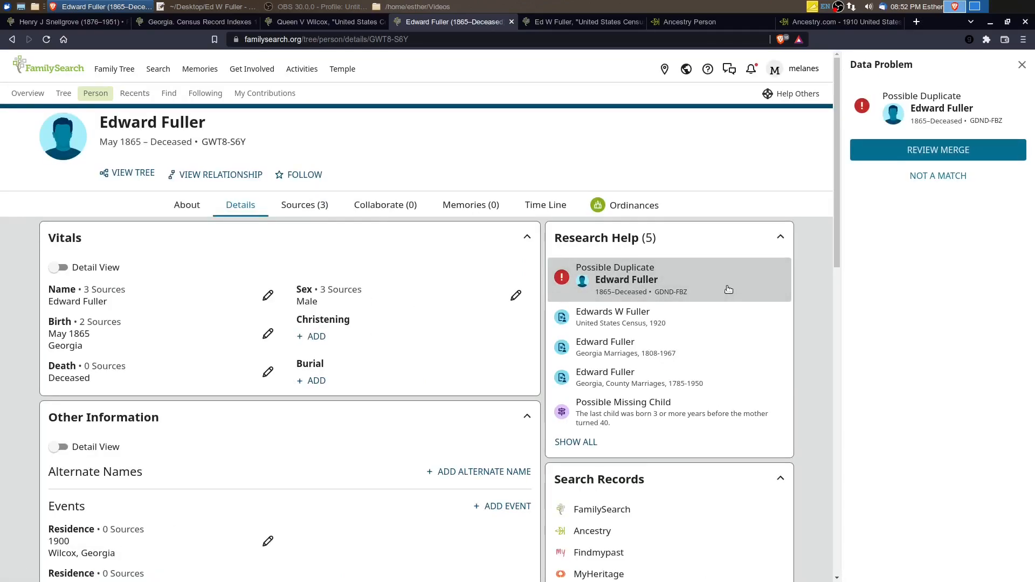
click(933, 150)
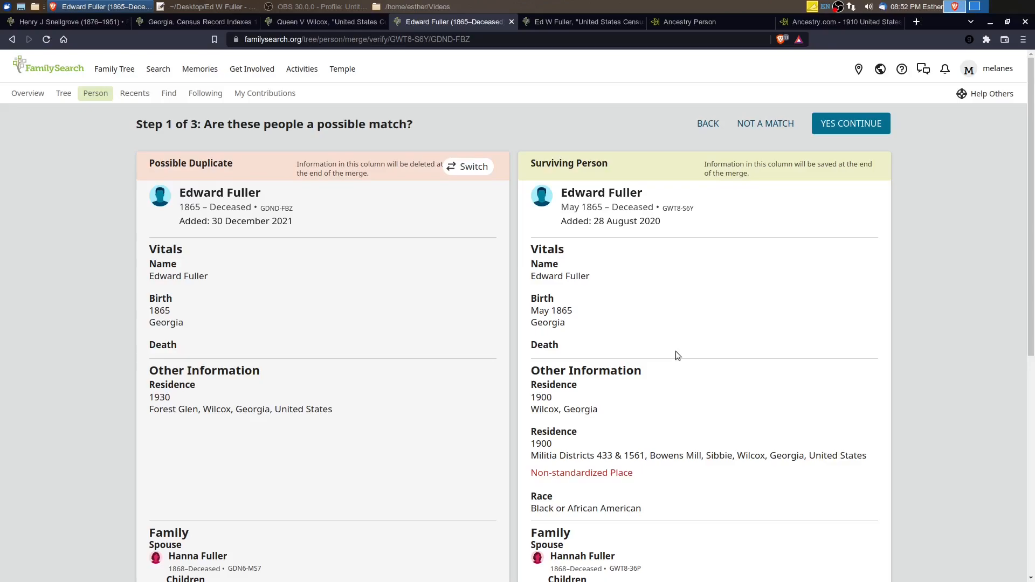
scroll(657, 295, down, 3)
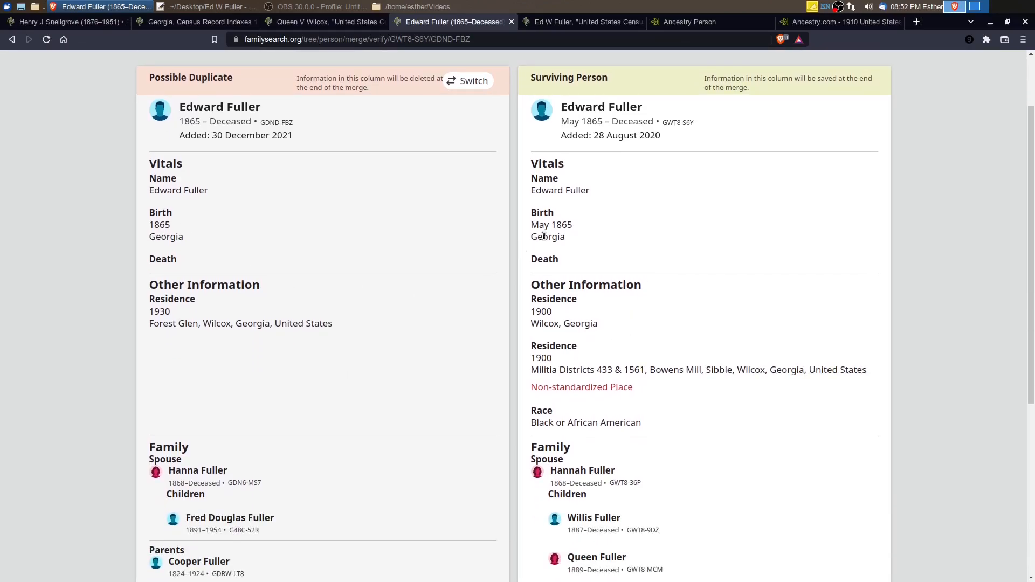
scroll(296, 365, down, 5)
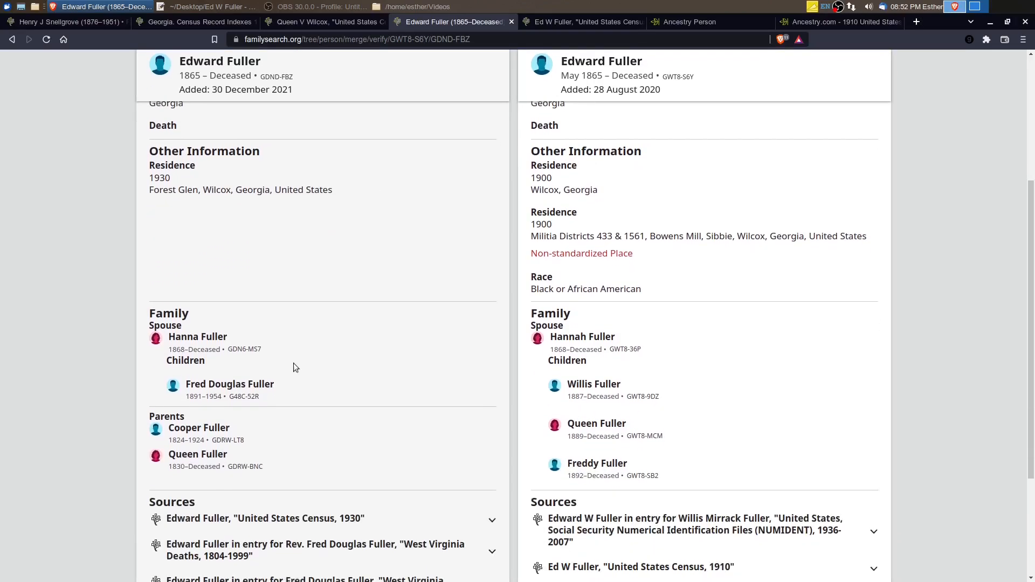
scroll(290, 371, down, 4)
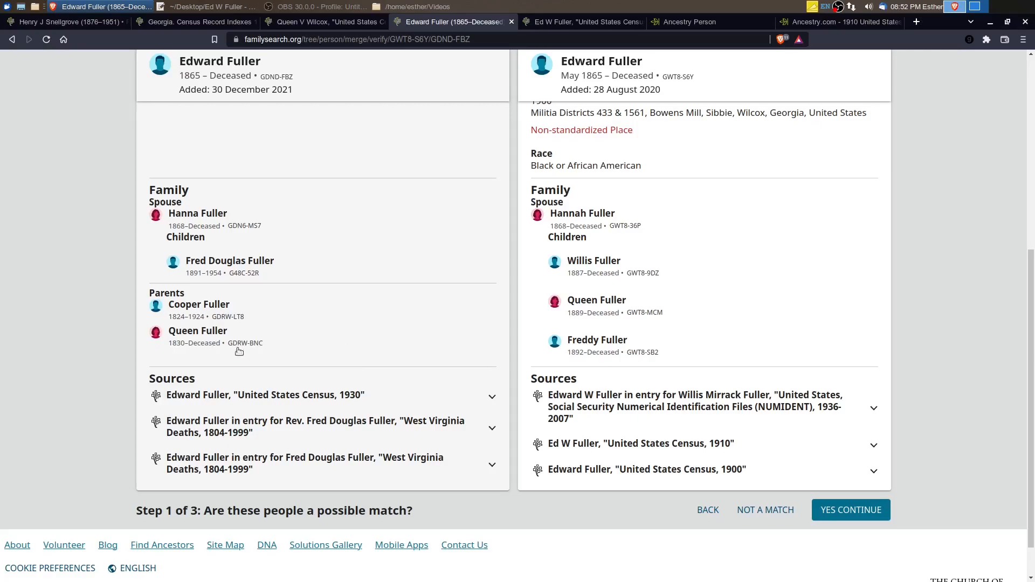
Step: Read the citations of the duplicate's two "West Virginia Deaths, 1804-1999" sources and collapse them again
click(275, 433)
click(490, 539)
scroll(424, 461, down, 3)
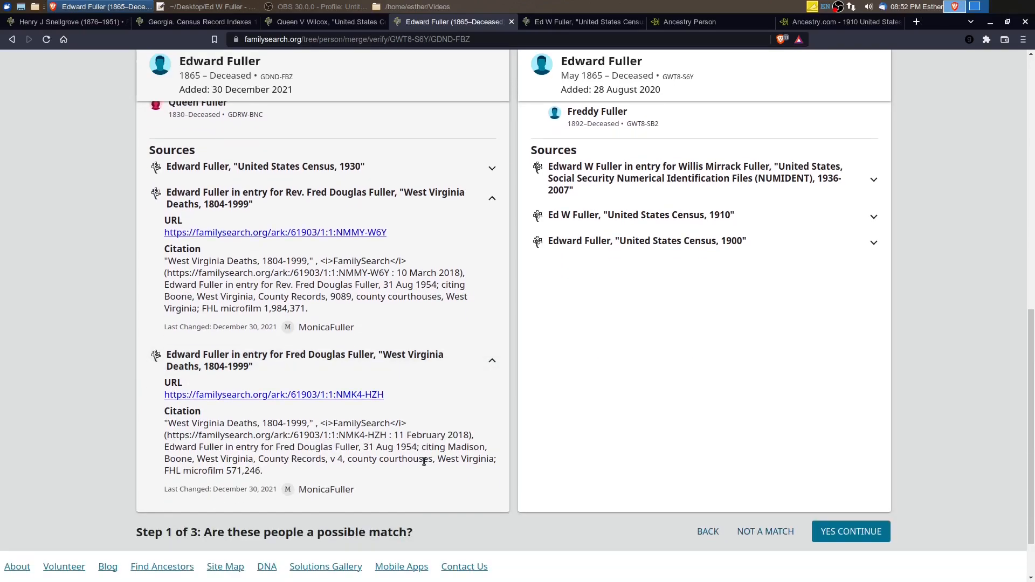
scroll(418, 464, up, 3)
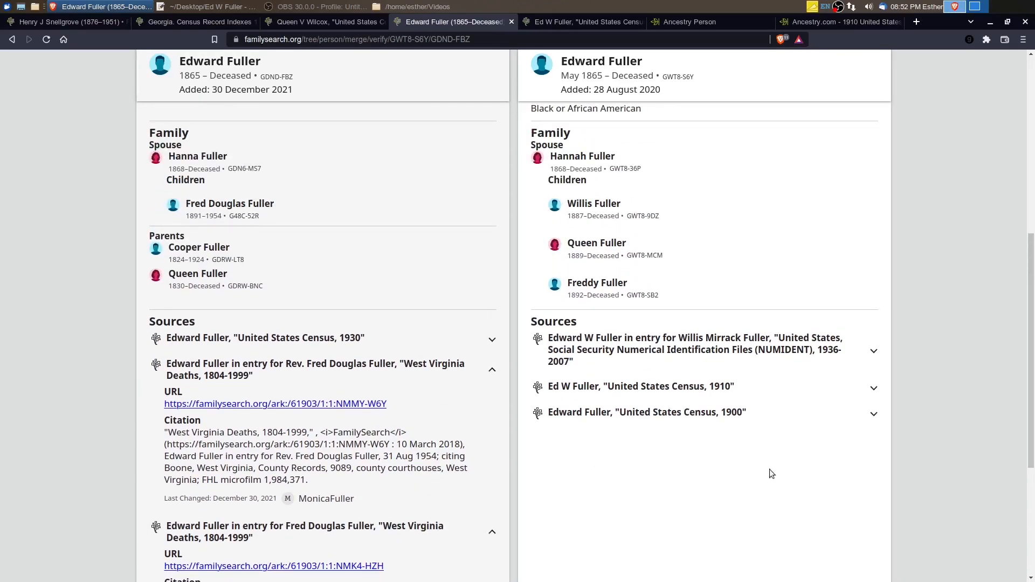
click(491, 370)
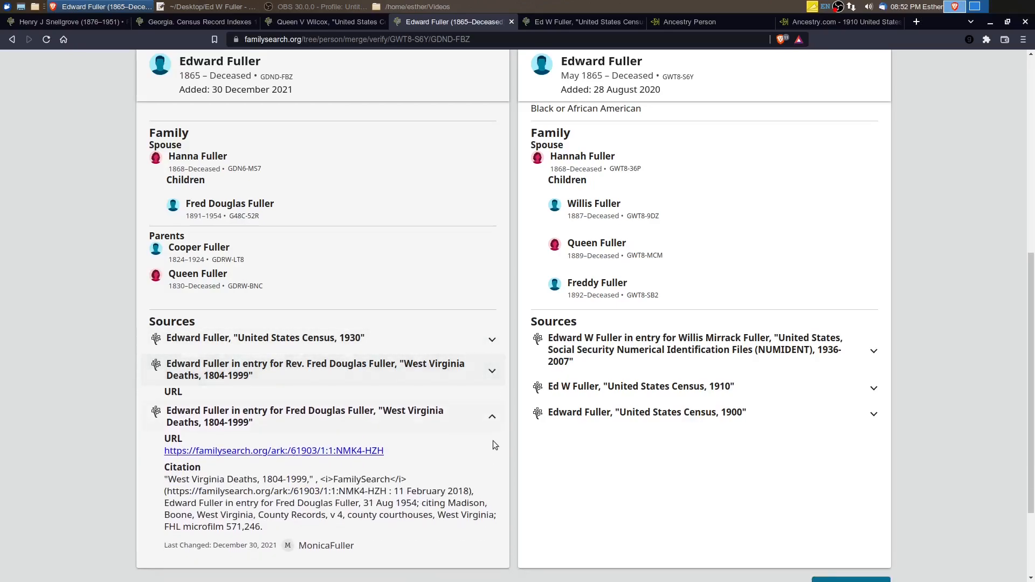
click(492, 416)
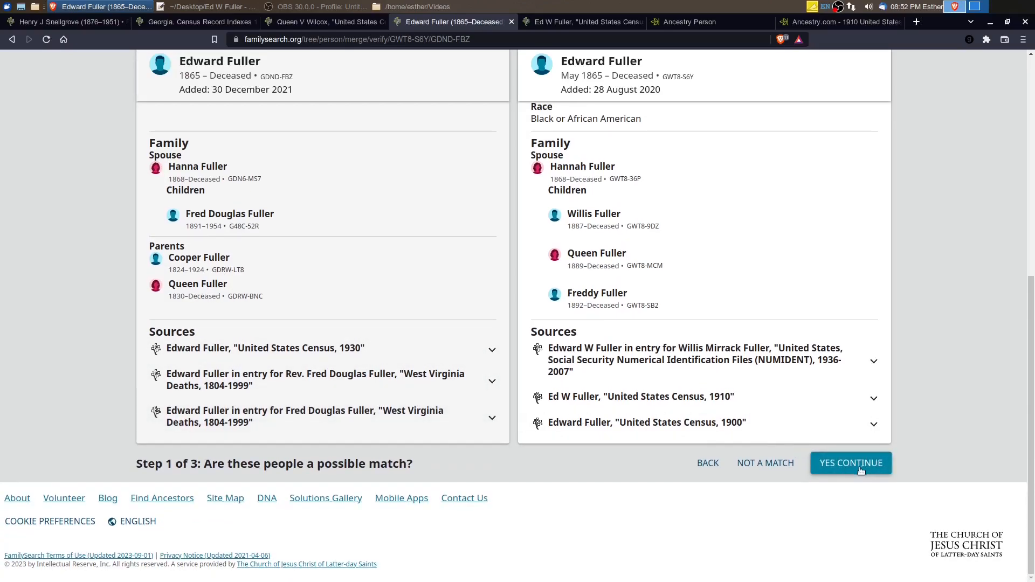
Step: Accept the match, complete the merge of the husband's duplicate profiles, and review the merged profile's spouses and children
click(852, 463)
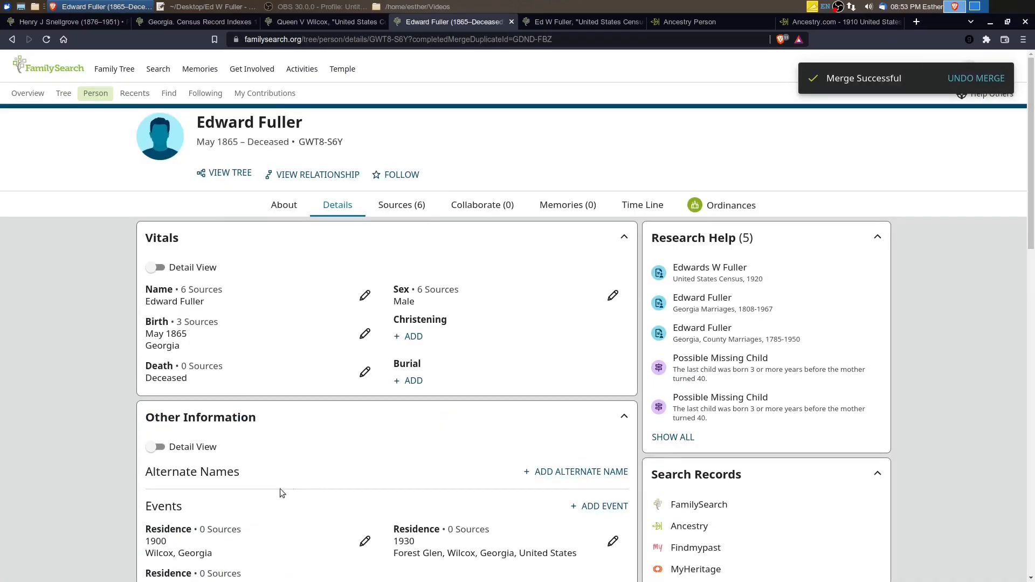
scroll(275, 393, down, 10)
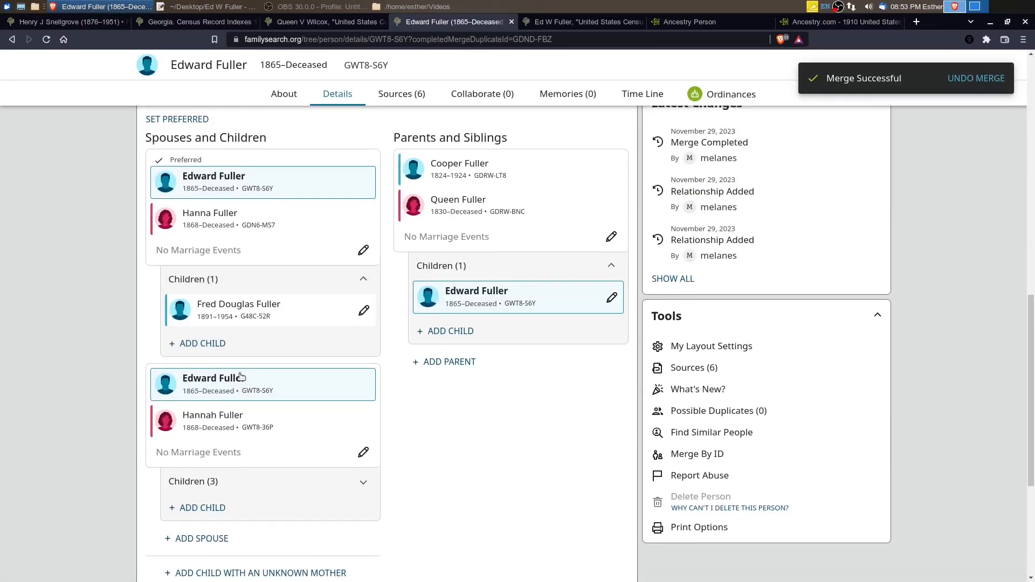
scroll(242, 377, down, 3)
scroll(222, 370, up, 3)
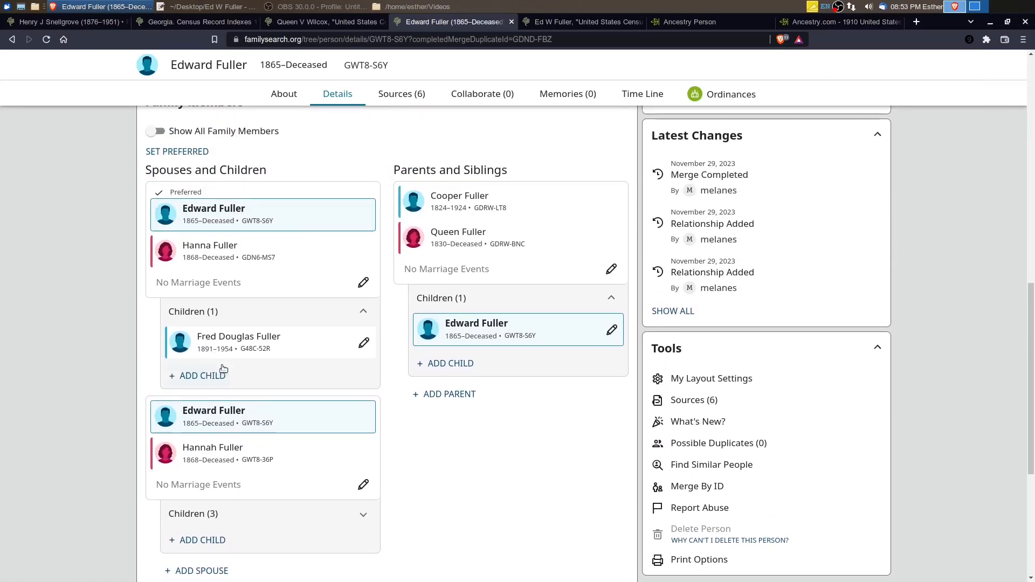
Step: Open the profile of the husband's preferred spouse and start the merge review for her possible duplicate
mouse_move(210, 246)
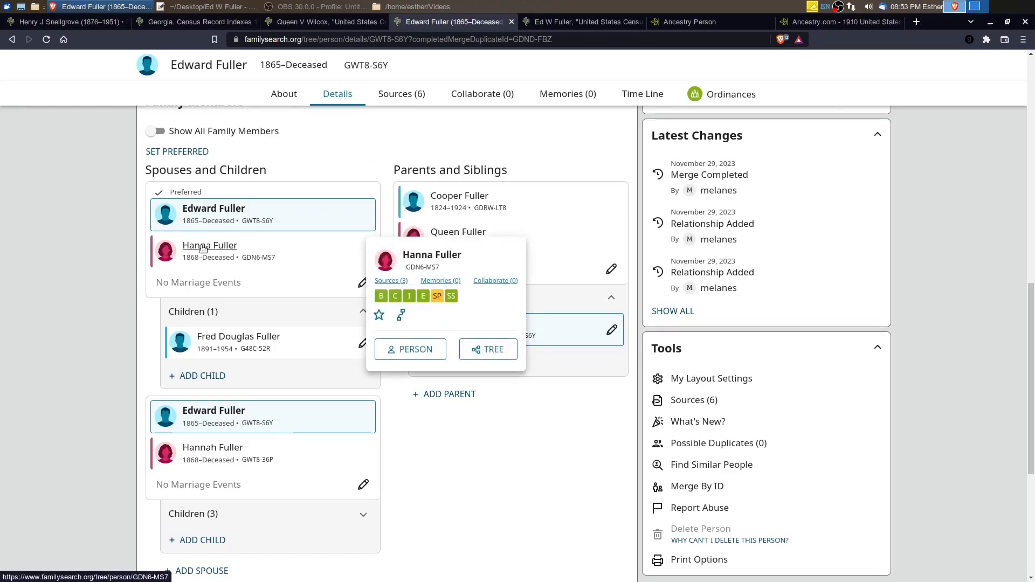
click(432, 254)
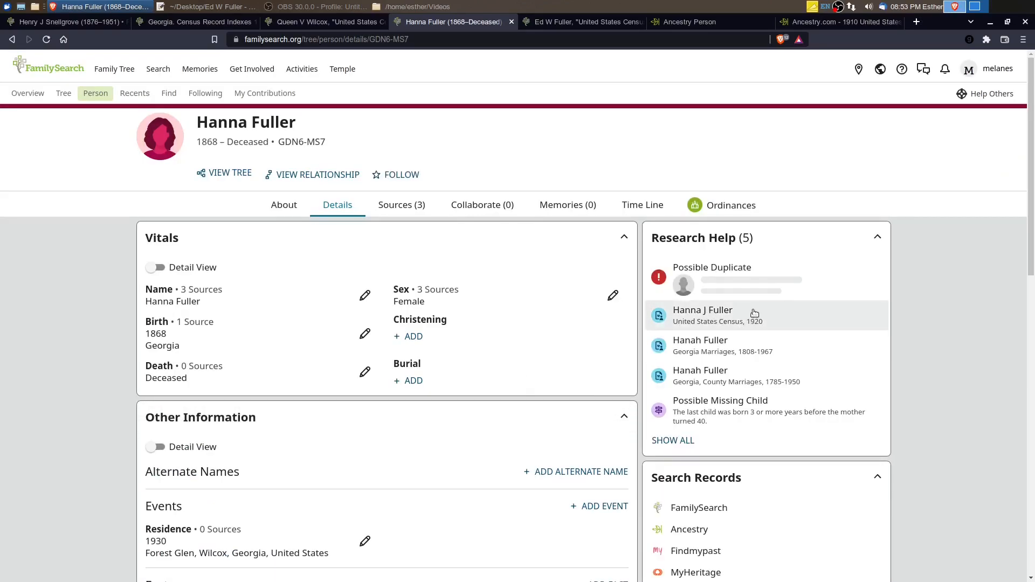
click(728, 286)
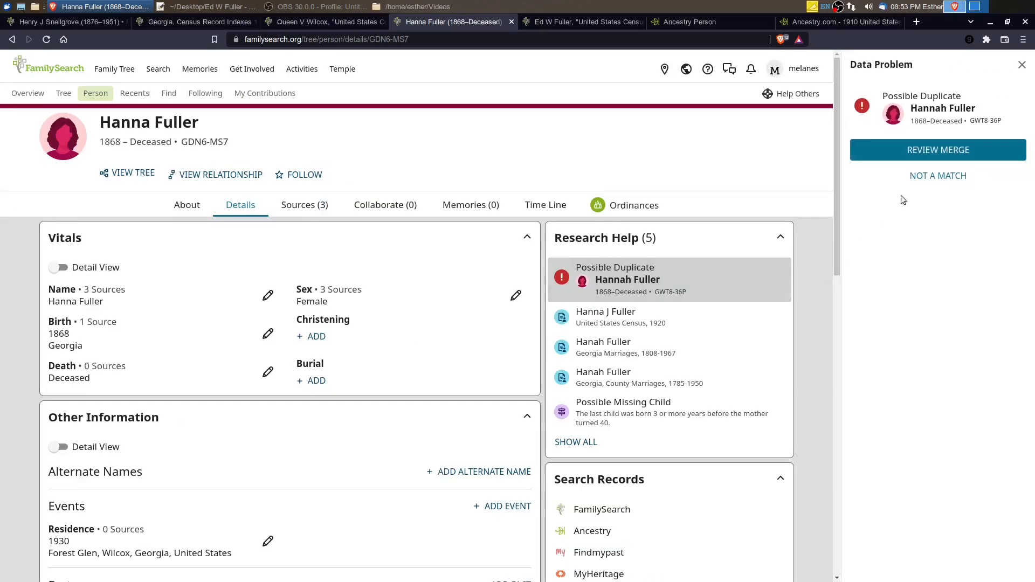
click(943, 149)
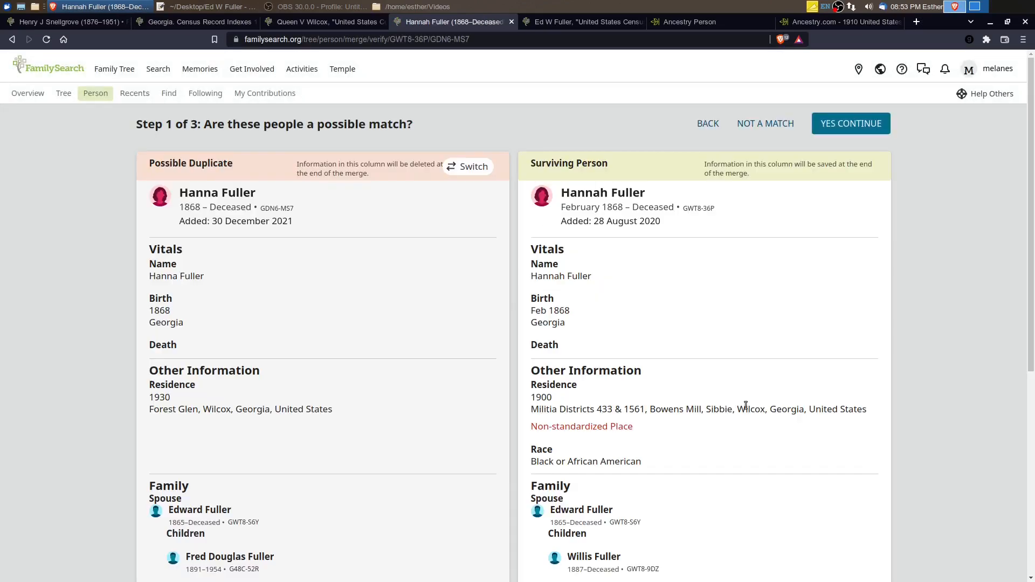
Step: Accept the match, complete the merge of the wife's duplicate profiles, and review the children listed on the merged profile
scroll(746, 405, down, 6)
click(850, 464)
scroll(626, 384, down, 15)
click(864, 500)
click(348, 363)
click(852, 123)
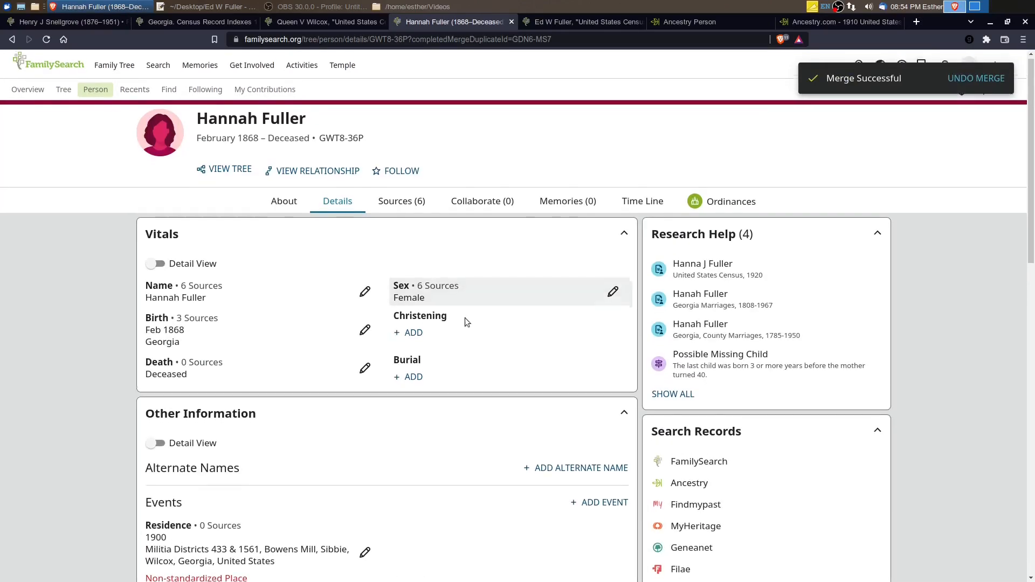
scroll(410, 345, down, 3)
scroll(401, 361, down, 7)
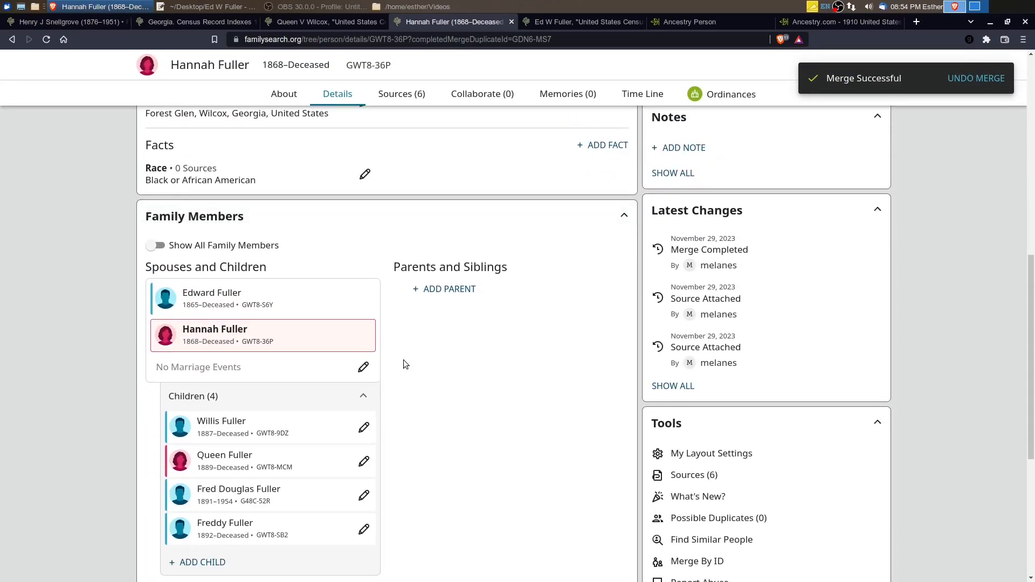
Step: Open the wife's "Georgia Marriages, 1808-1967" record hint and copy the marriage date 23 Sep 1886
scroll(571, 475, up, 10)
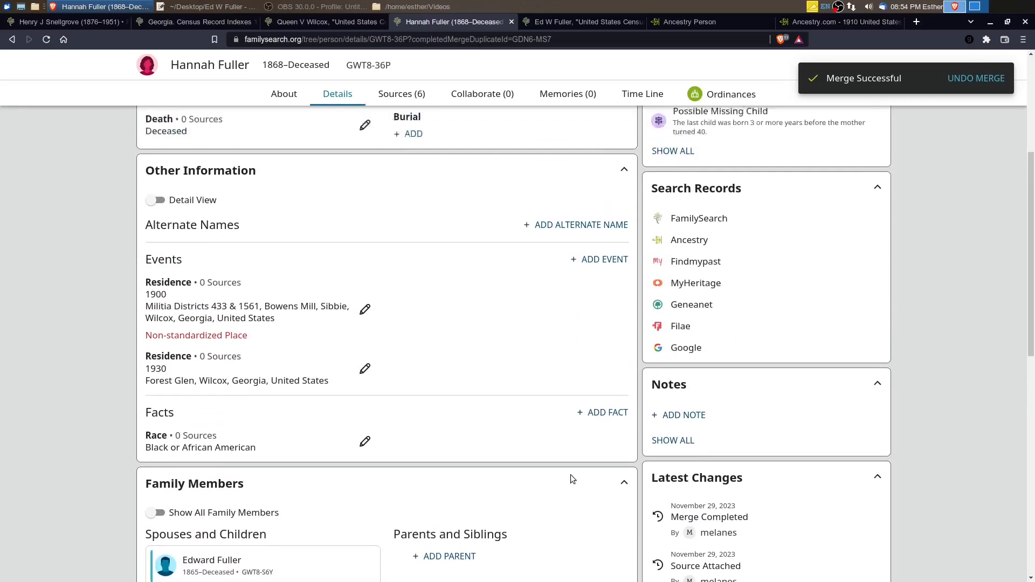
click(751, 250)
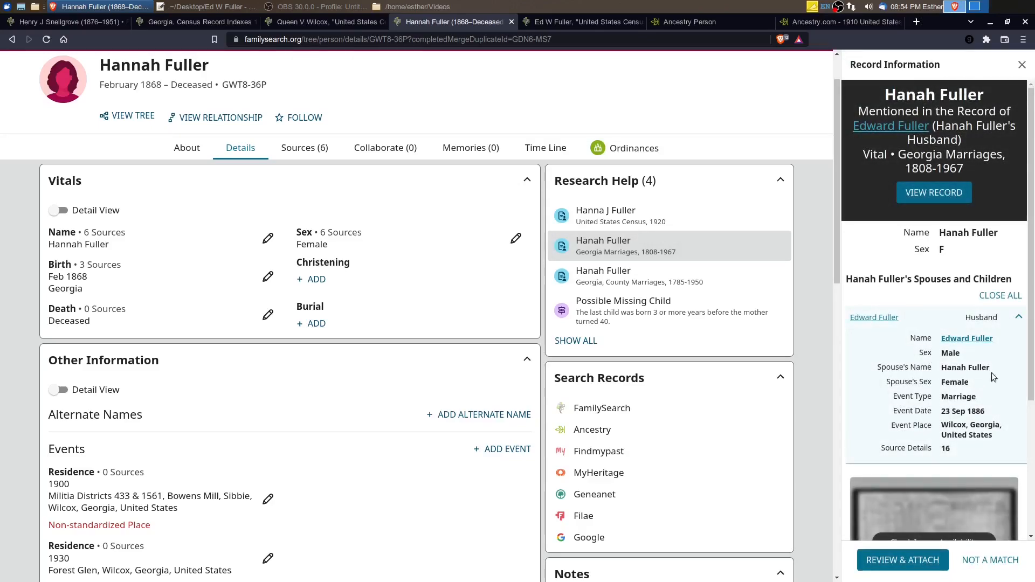
scroll(971, 367, down, 3)
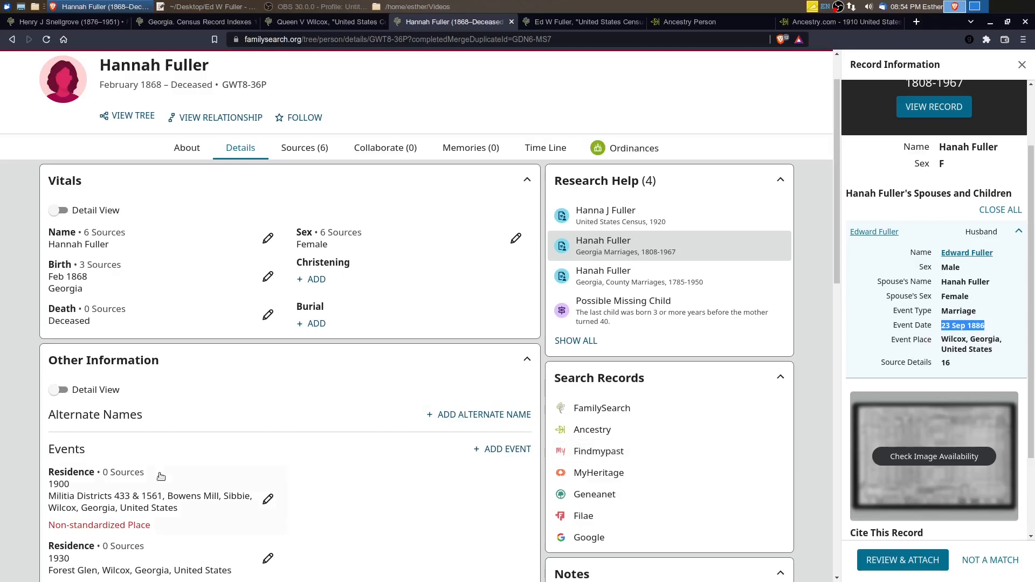
Step: Start a marriage event on the couple relationship of the merged parents with the marriage date 23 September 1886
scroll(369, 444, down, 9)
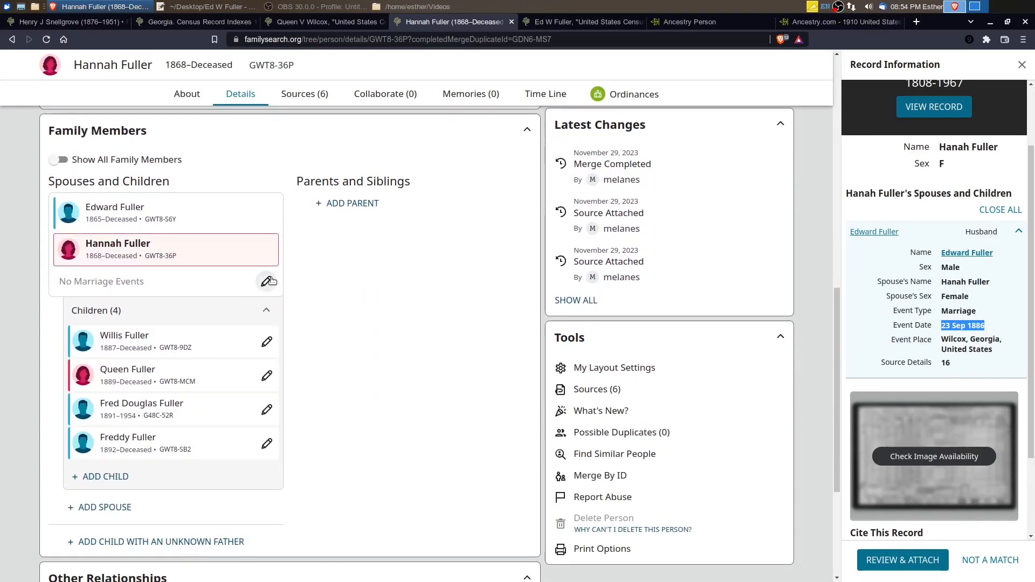
click(267, 281)
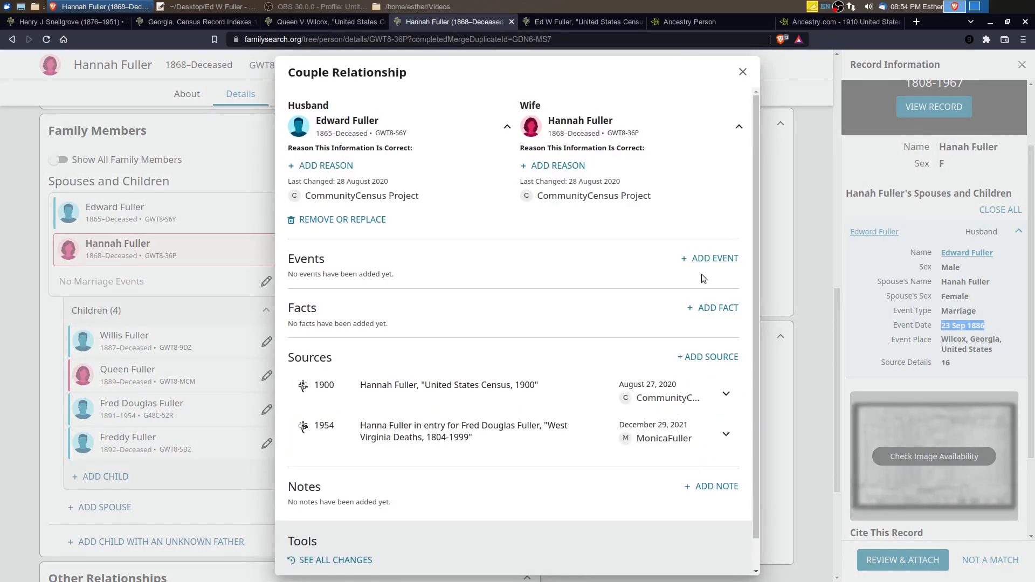
click(715, 322)
click(319, 258)
text(23 Sep 1886)
click(324, 316)
Step: Set the marriage place to Wilcox, Georgia, United States, give the reason "Georgia marriage record", and save the event
click(320, 298)
text(W)
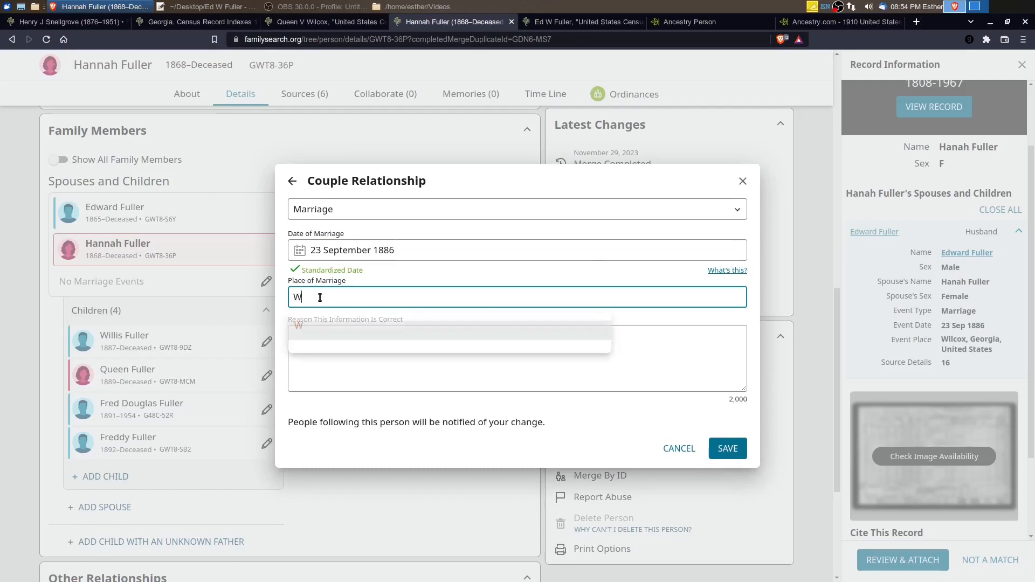
text(ilcox)
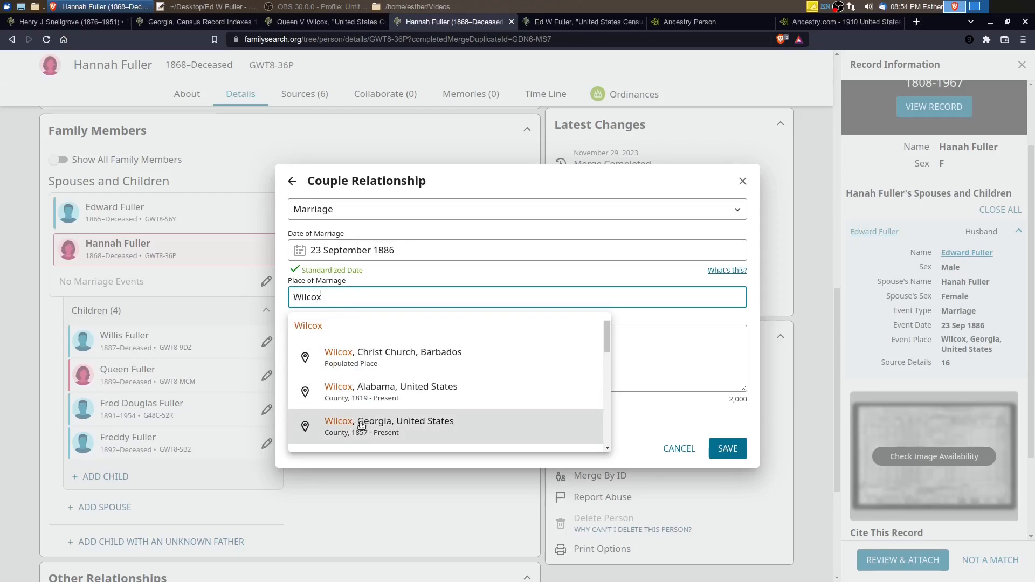
click(362, 426)
click(391, 367)
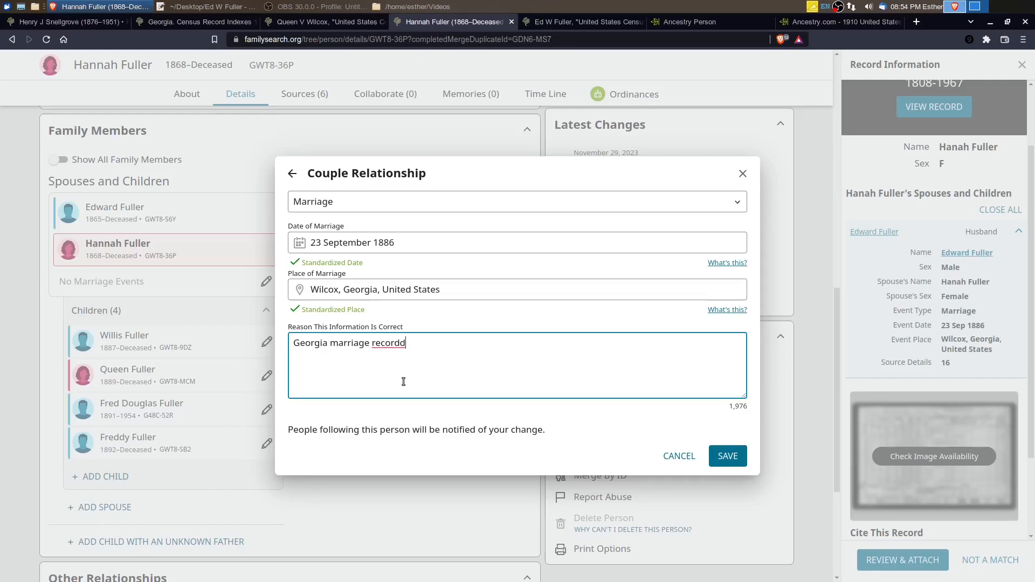
click(728, 456)
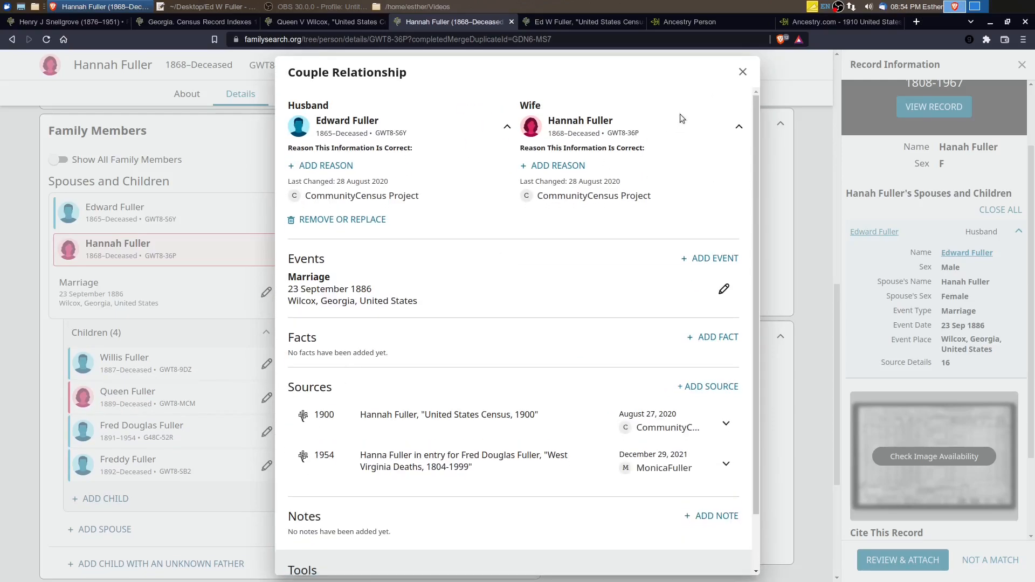
click(744, 72)
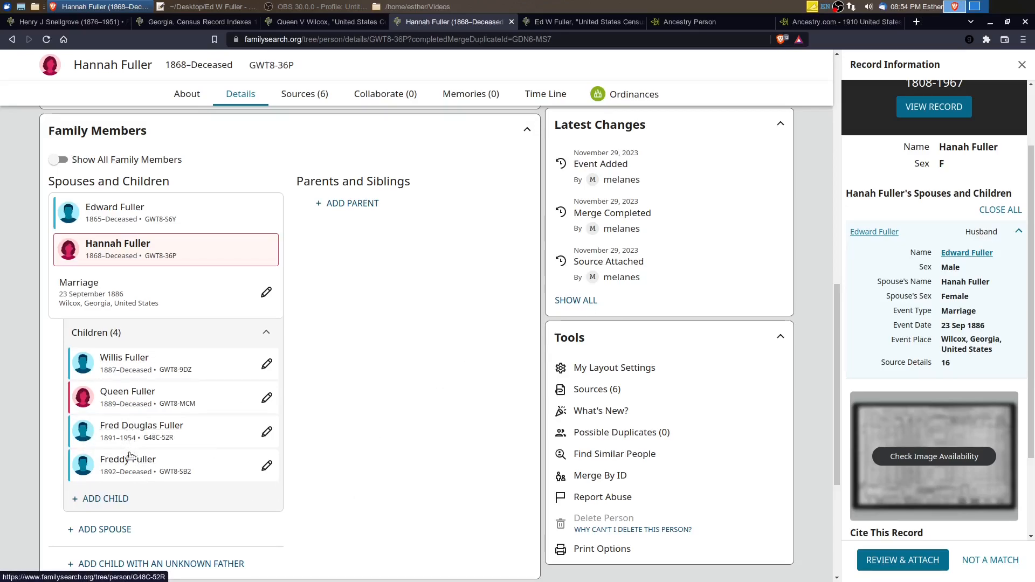
Step: Copy the profile ID of the child born in 1892 and open the profile of the son born in 1891
click(174, 475)
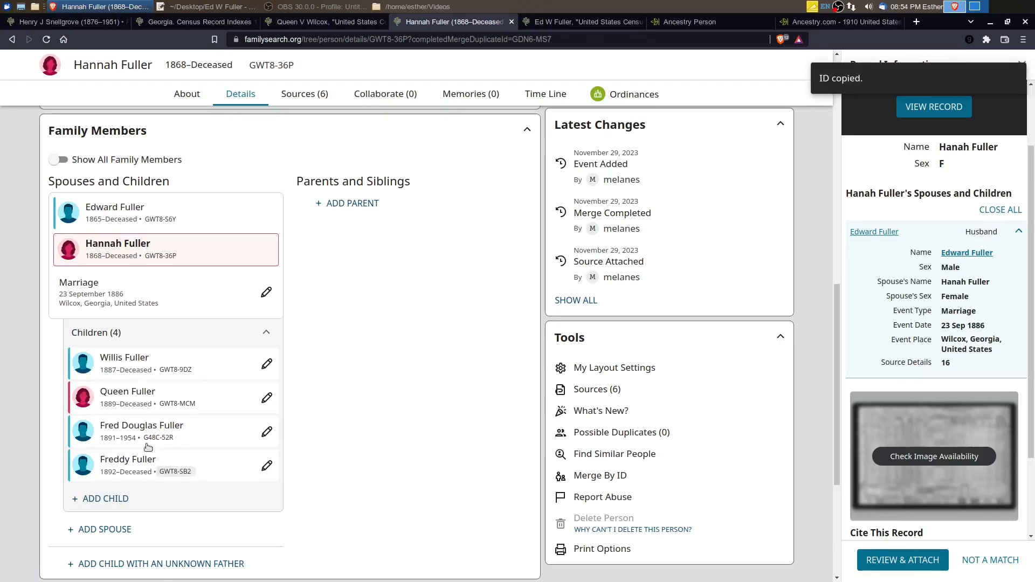
mouse_move(136, 430)
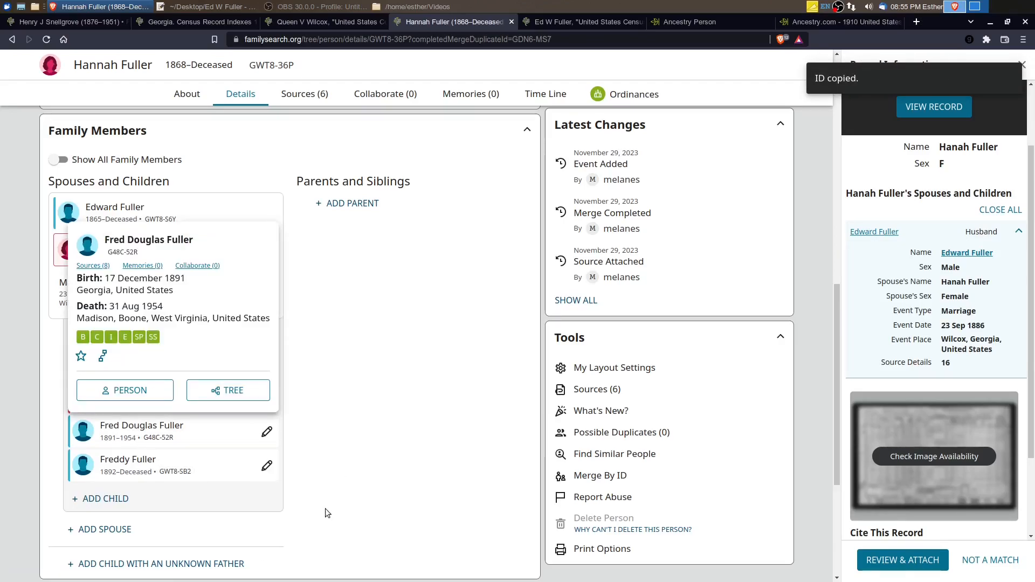
click(125, 391)
scroll(457, 356, down, 8)
scroll(219, 473, up, 8)
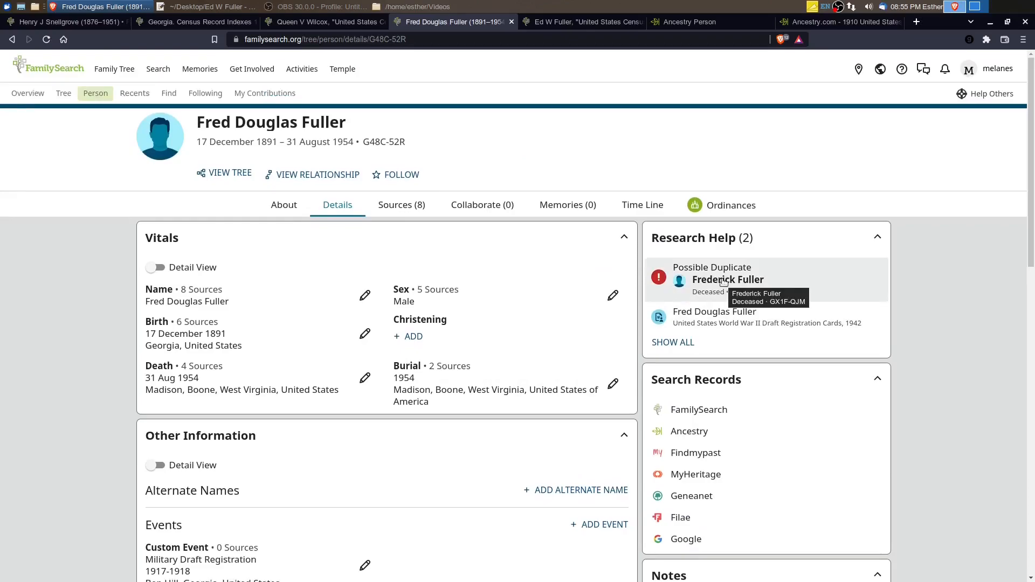
click(364, 296)
click(823, 168)
scroll(746, 387, down, 6)
click(761, 537)
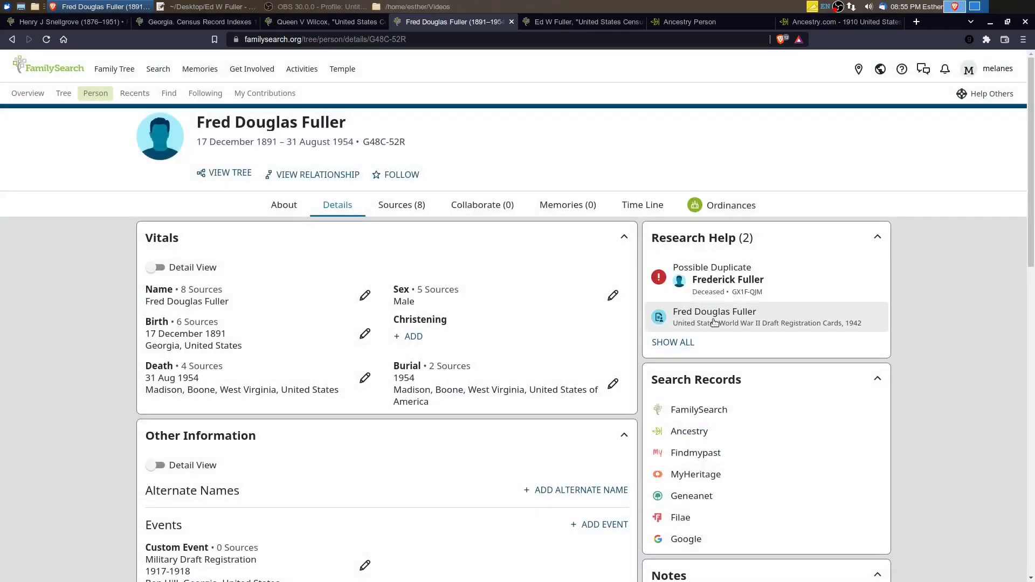
Step: Examine the parents' names in the son's "West Virginia Deaths, 1804-1999" source and return to his profile details
scroll(358, 351, down, 1)
scroll(359, 350, down, 5)
click(397, 93)
scroll(701, 323, down, 7)
click(821, 290)
scroll(443, 539, down, 5)
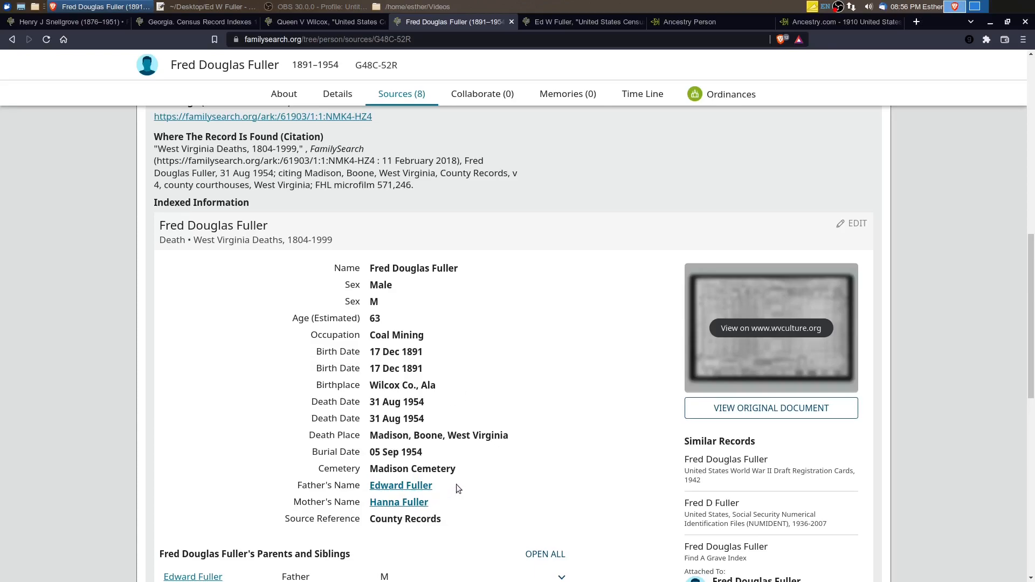
scroll(456, 484, up, 10)
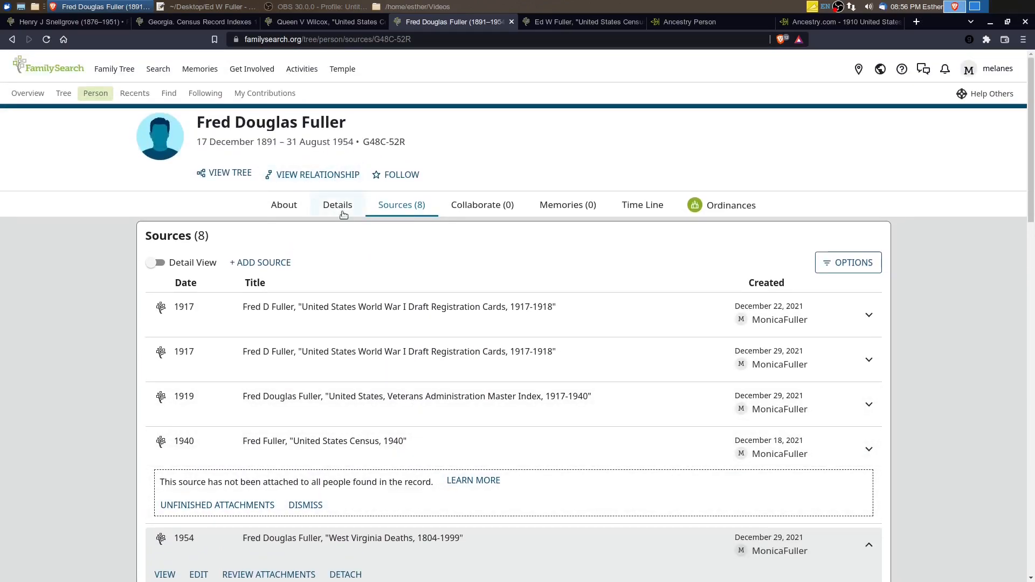
click(344, 215)
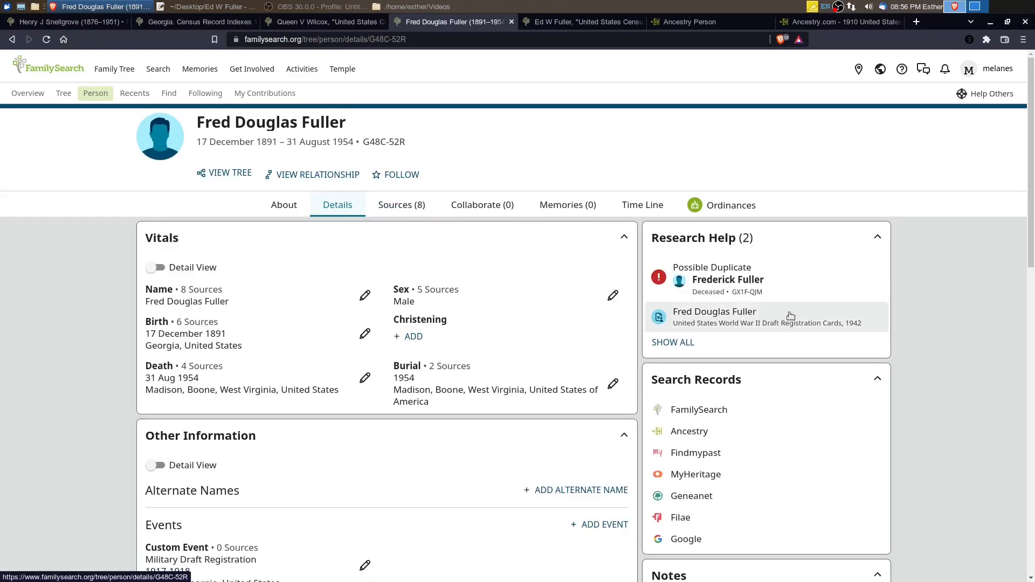
Step: Review the son's possible duplicate, accept it as a match, and complete the merge
click(744, 280)
click(927, 151)
scroll(384, 267, down, 10)
click(844, 454)
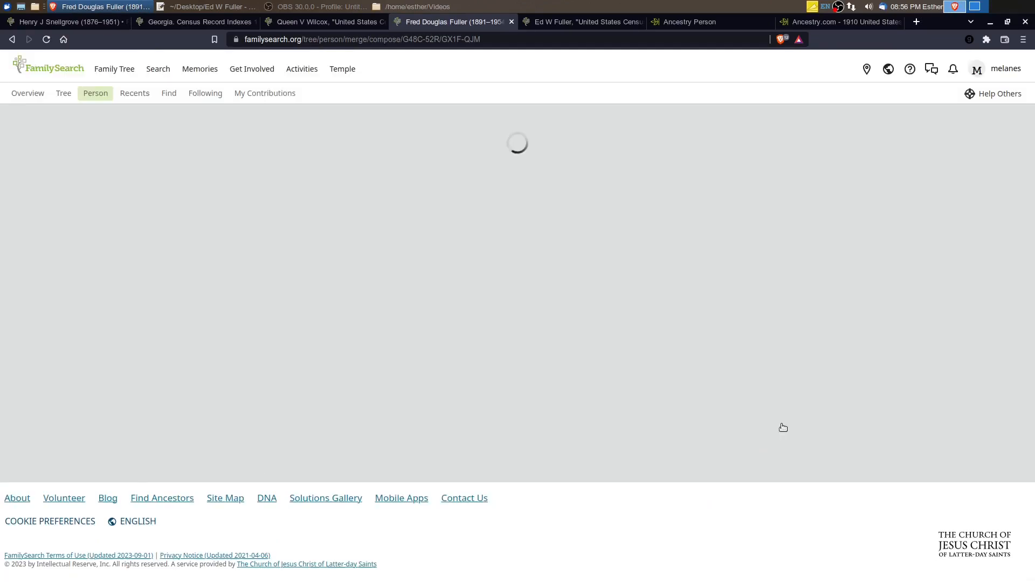
click(851, 467)
click(347, 461)
click(851, 123)
Step: Add the son's census name as an Also Known As alternate name with the reason "name on the 1910 U.S. Census", and reload his profile
scroll(245, 373, down, 4)
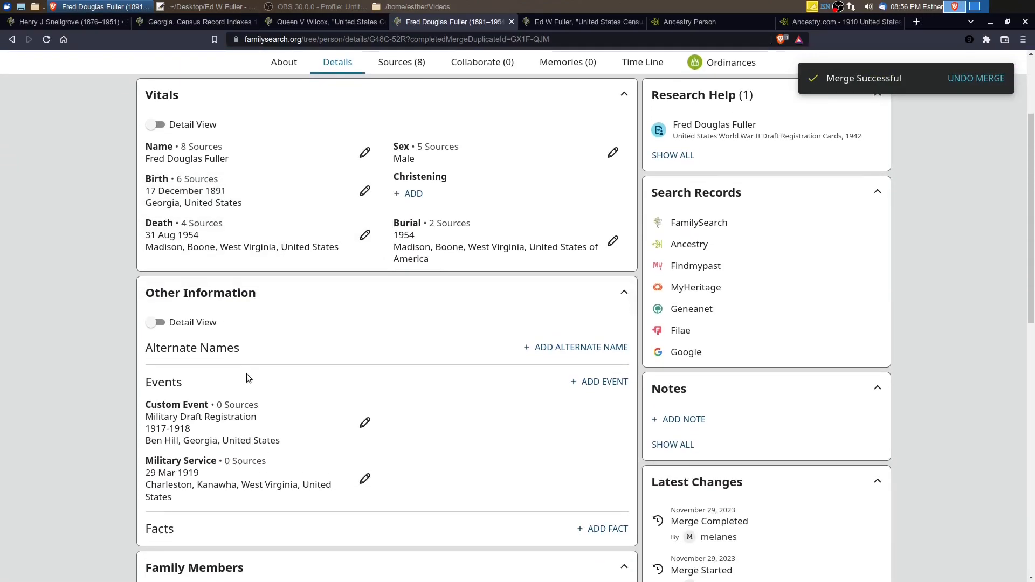
click(571, 347)
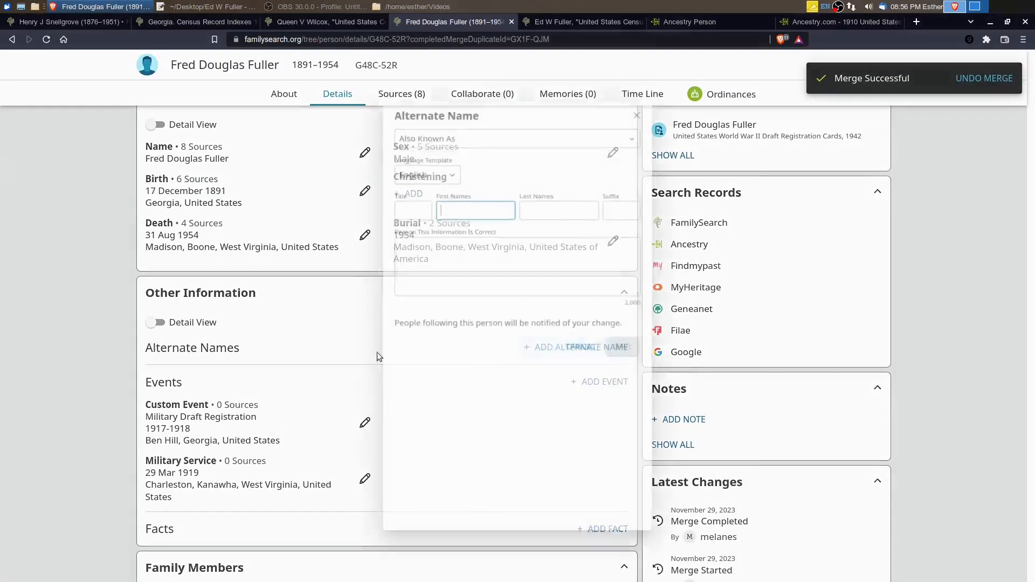
text(Frederick)
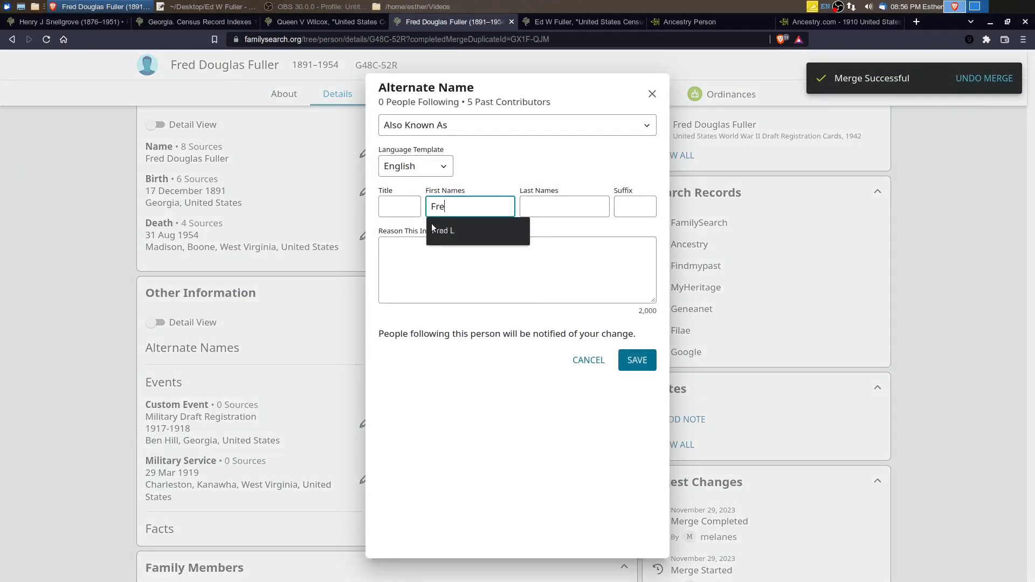
key(Tab)
text(Fuller)
click(417, 259)
text(name on the 1910 U.S. Census)
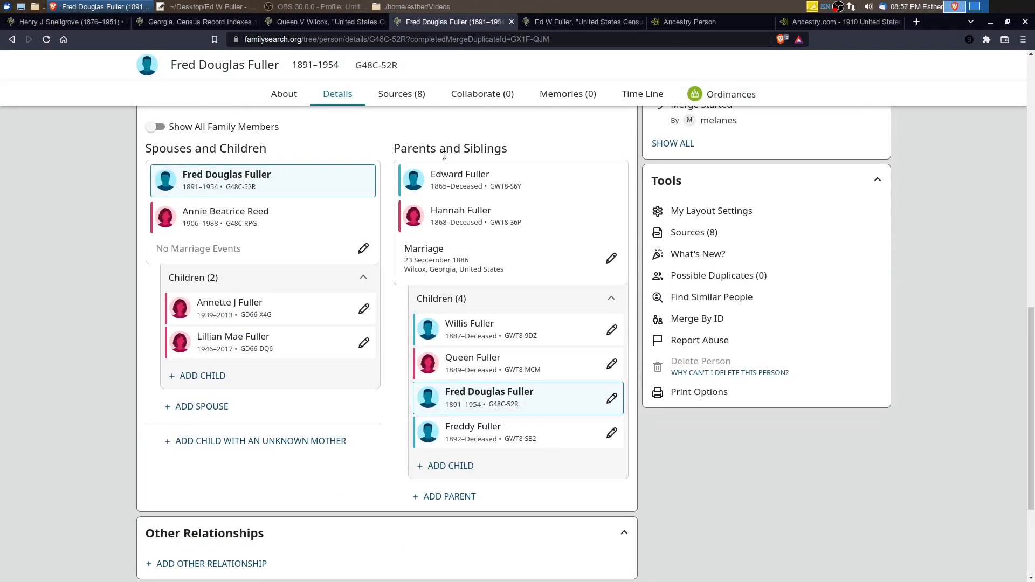
key(F5)
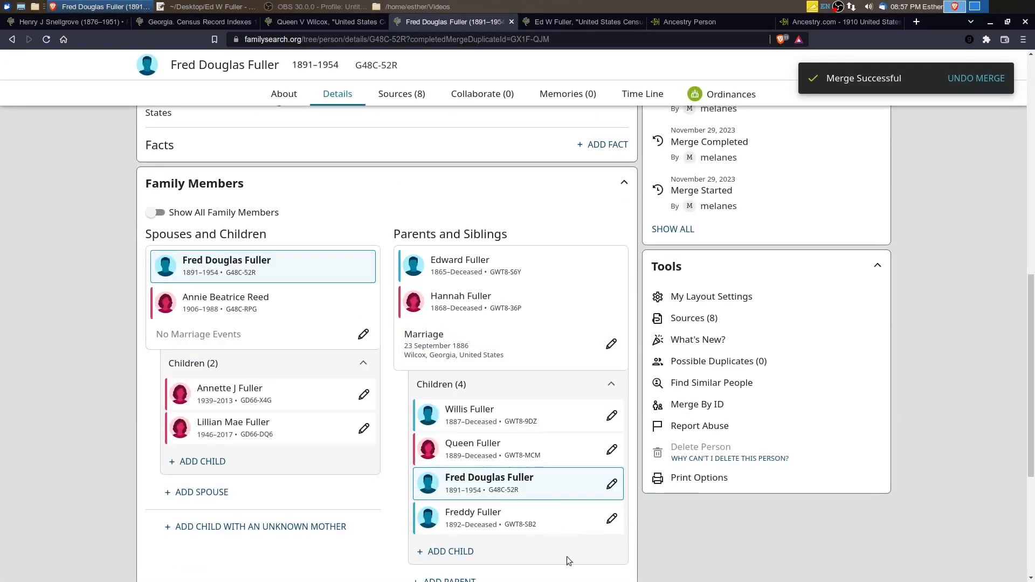
Step: Start a merge by ID using the profile ID of the sibling born in 1892 and compare the two profiles
click(523, 525)
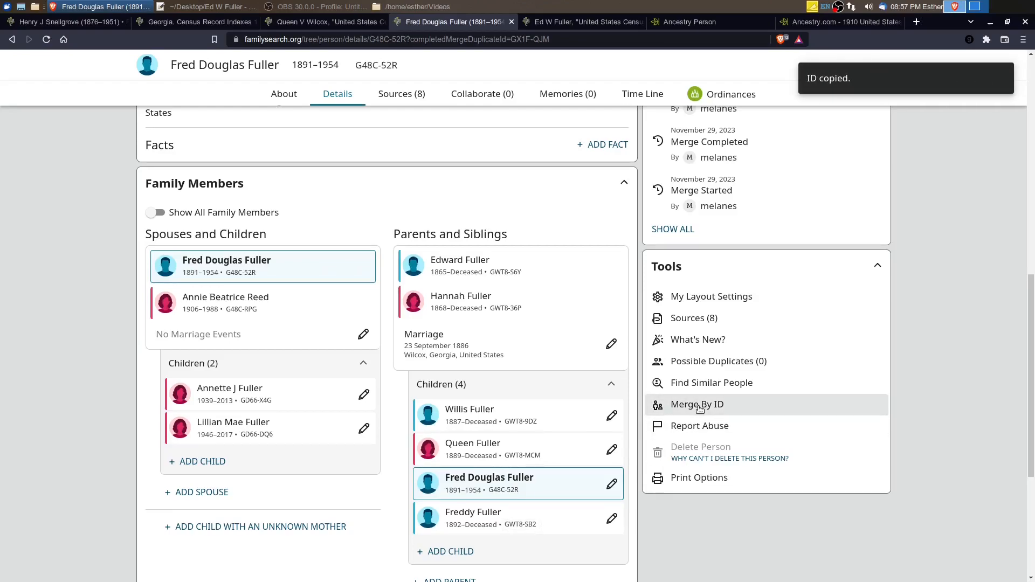
click(699, 407)
click(396, 329)
text(GWT8-SB2)
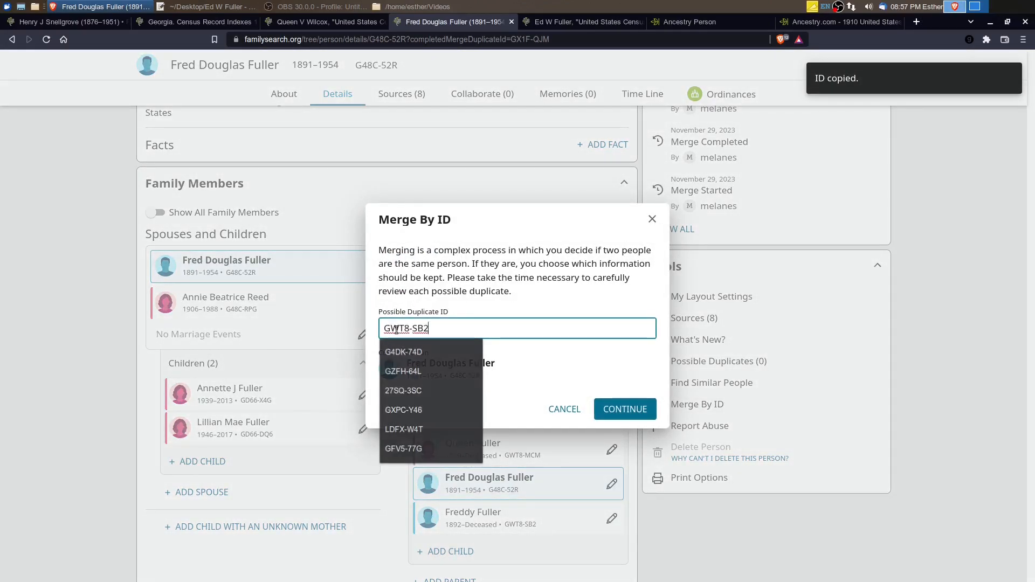
key(Return)
scroll(442, 370, down, 5)
scroll(441, 370, up, 5)
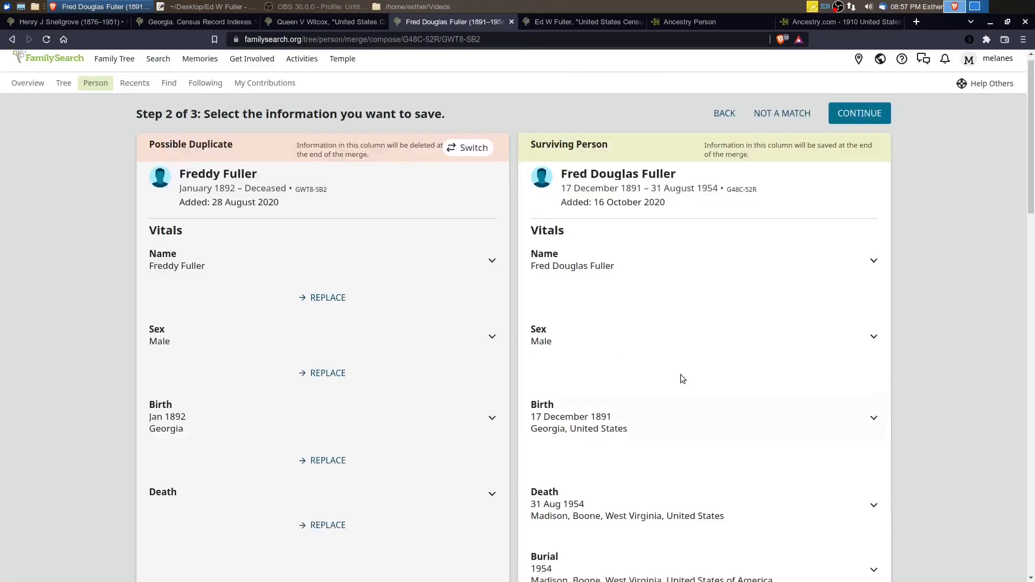
Step: Complete the merge of the sibling's profile into the son's and open the father's profile from the family members
click(858, 123)
click(349, 361)
click(852, 125)
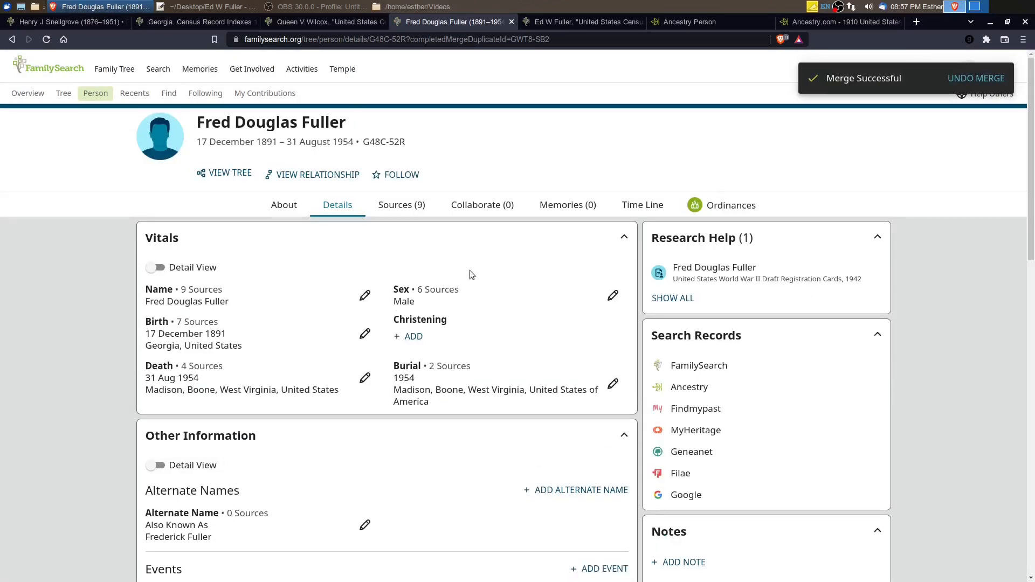
scroll(441, 311, down, 10)
scroll(487, 430, down, 1)
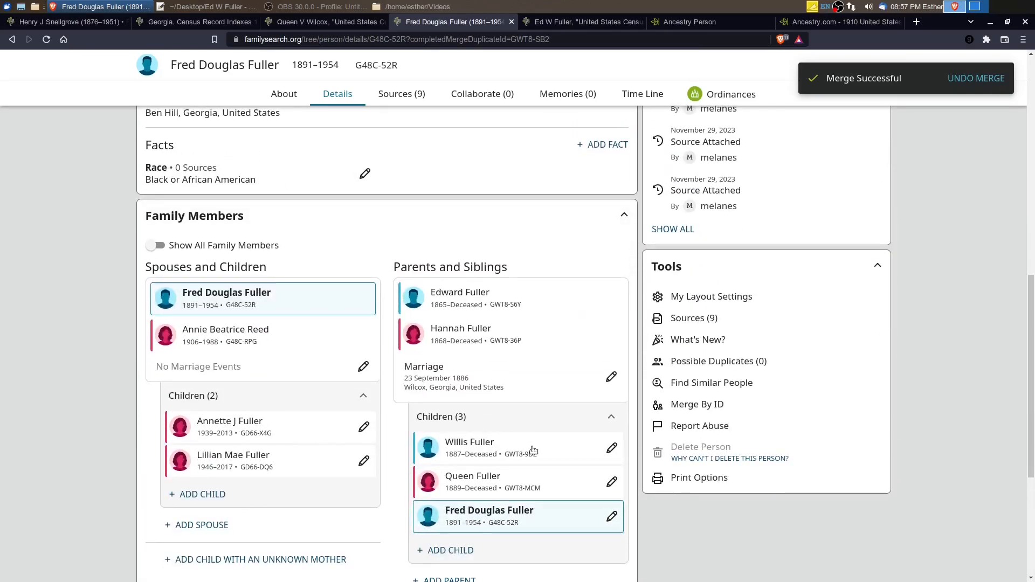
click(456, 294)
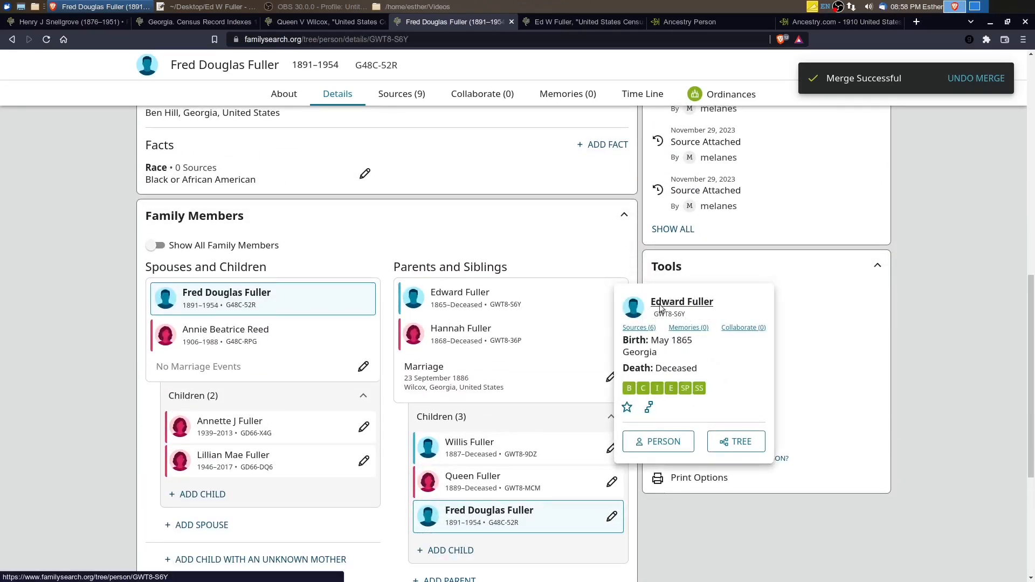
Step: Return to the widowed daughter's 1910 census record and open its attached Family Tree profile in a new tab
key(ctrl+Tab)
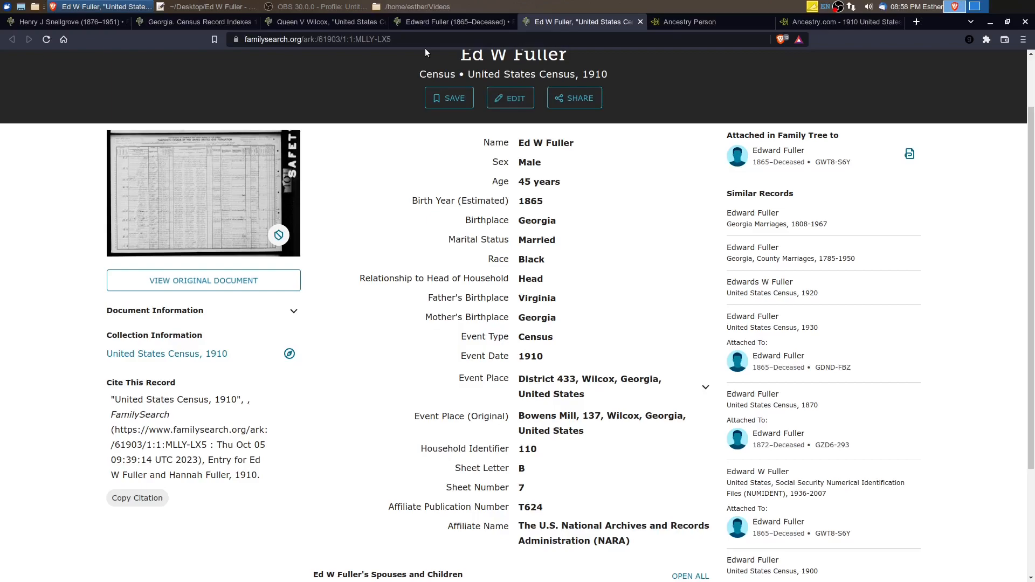
click(325, 24)
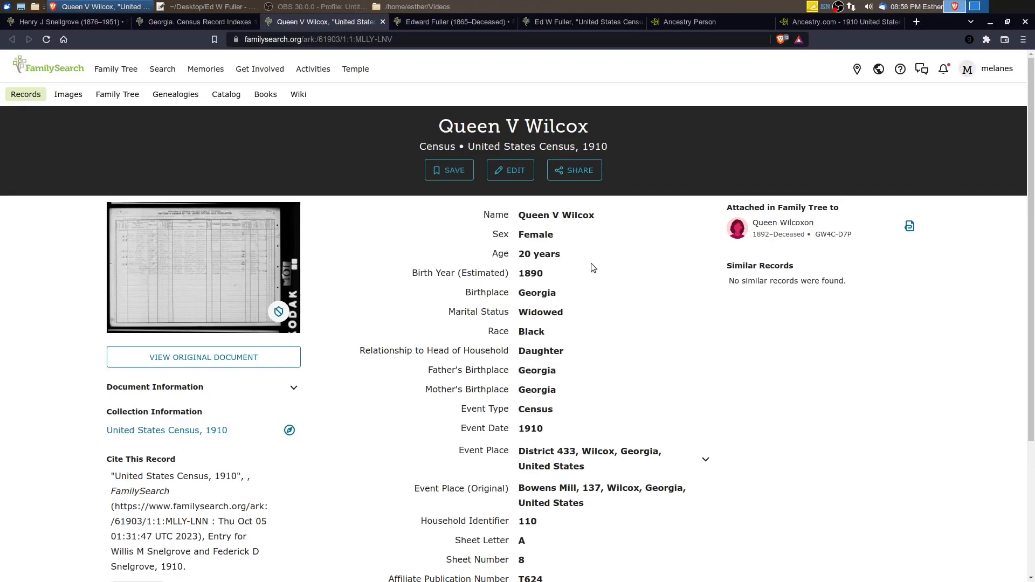
right_click(786, 232)
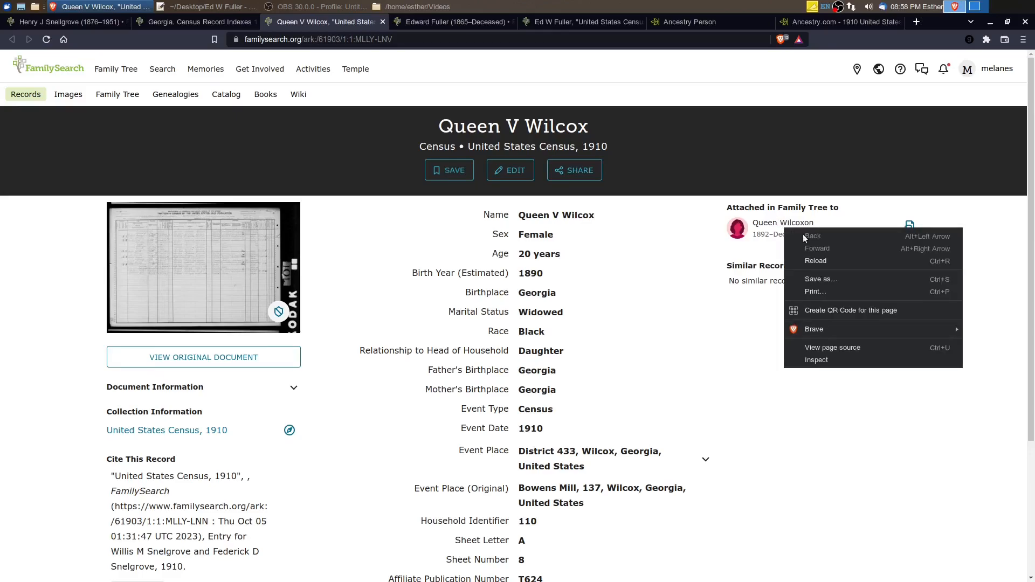
click(662, 242)
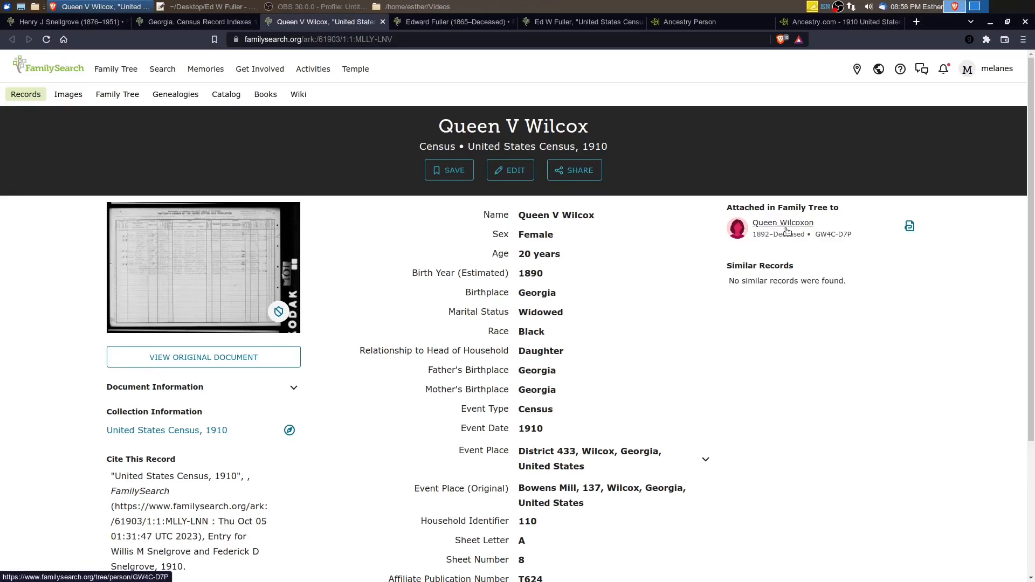
mouse_move(788, 229)
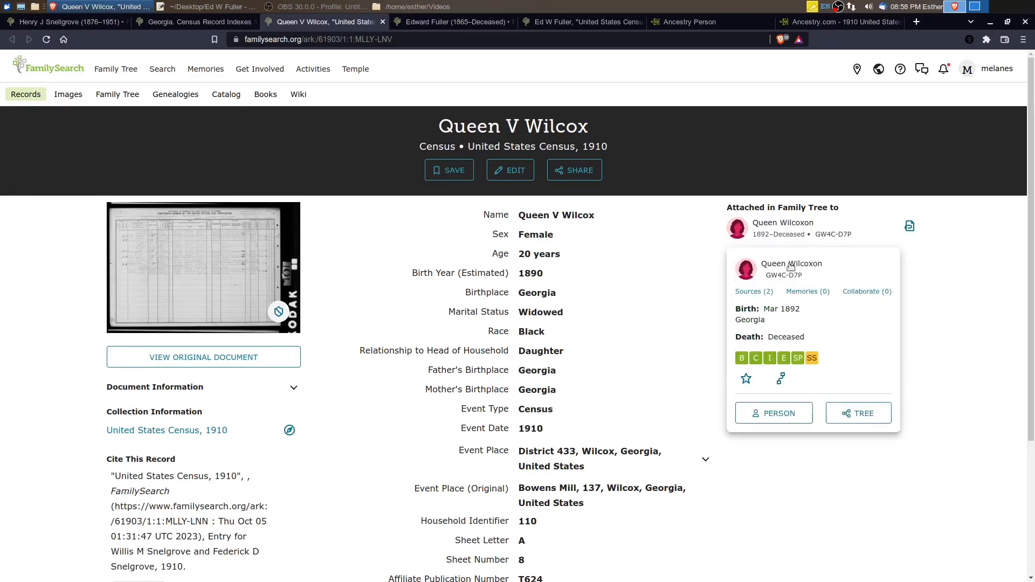
click(781, 415)
right_click(778, 418)
click(785, 420)
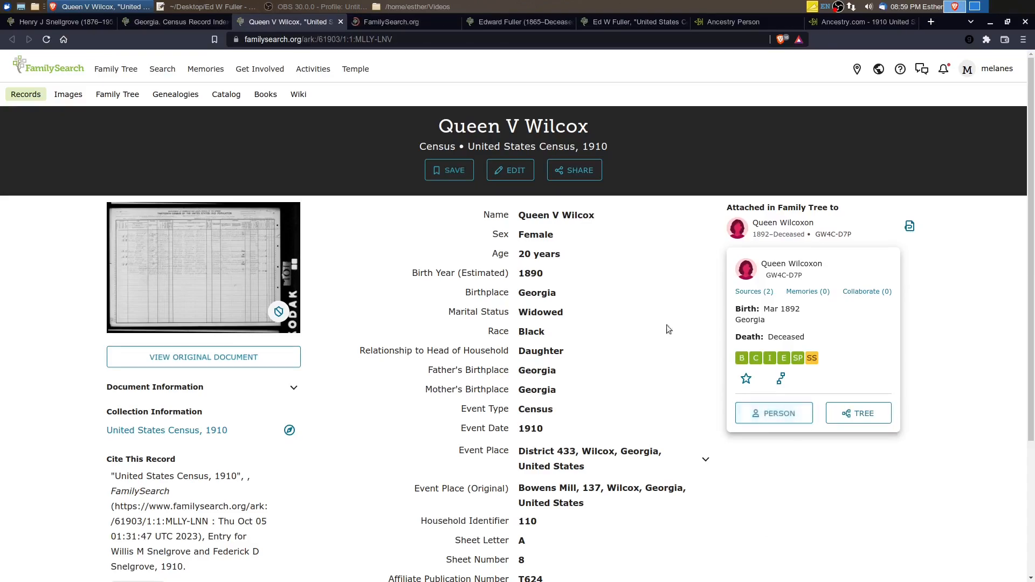
click(399, 22)
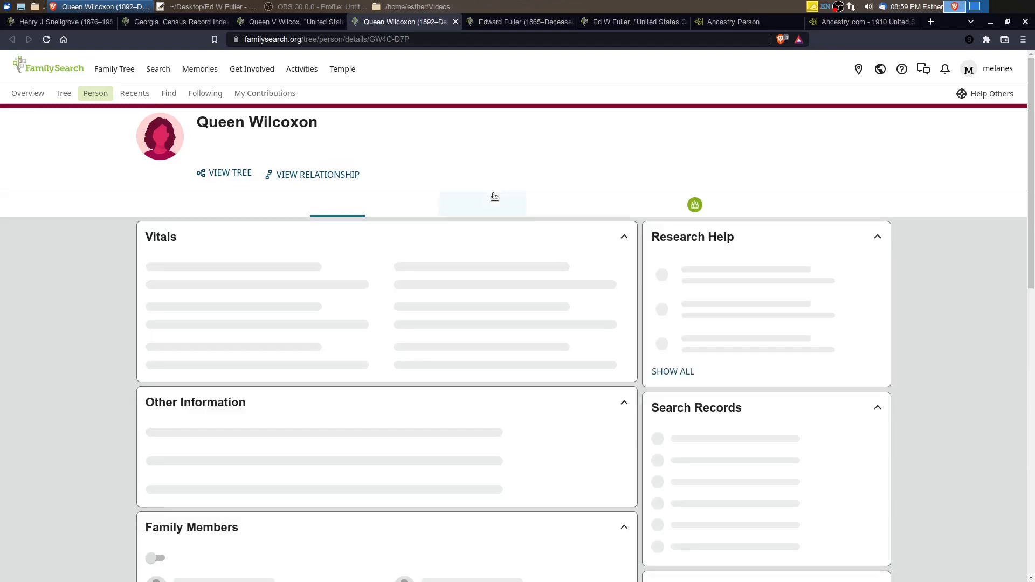
Step: Review the parents and siblings listed on the attached daughter's profile
scroll(486, 285, down, 3)
scroll(487, 284, down, 7)
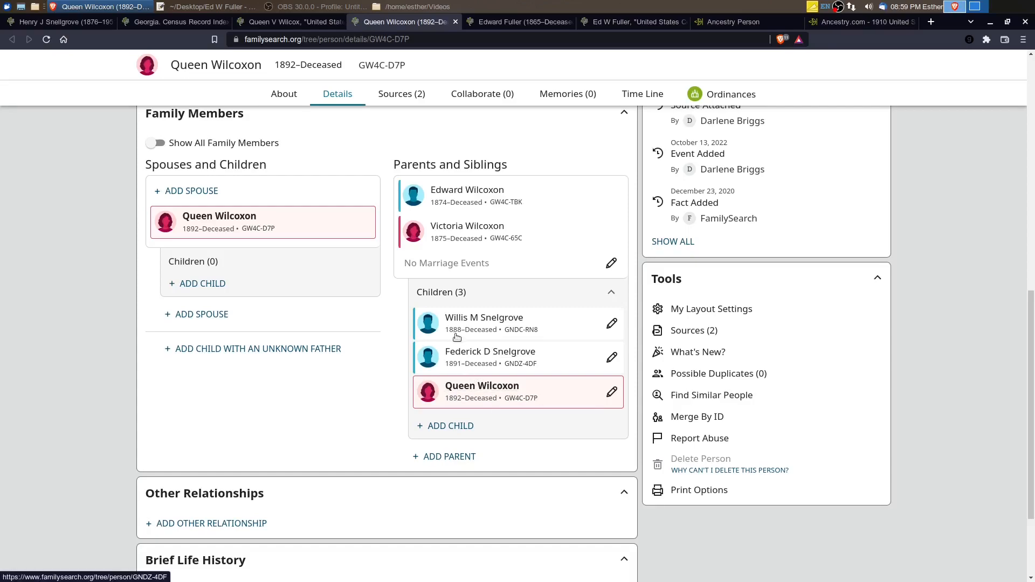
scroll(463, 305, up, 2)
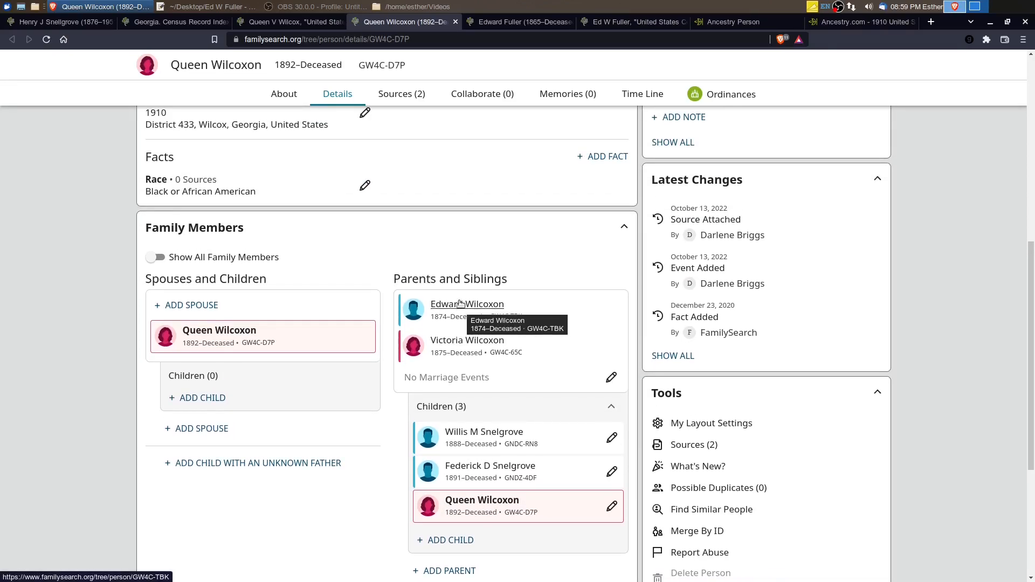
Step: Open the 1874-born father's profile from the daughter's parents and review his vitals, 1900 residences, spouse and children
click(459, 308)
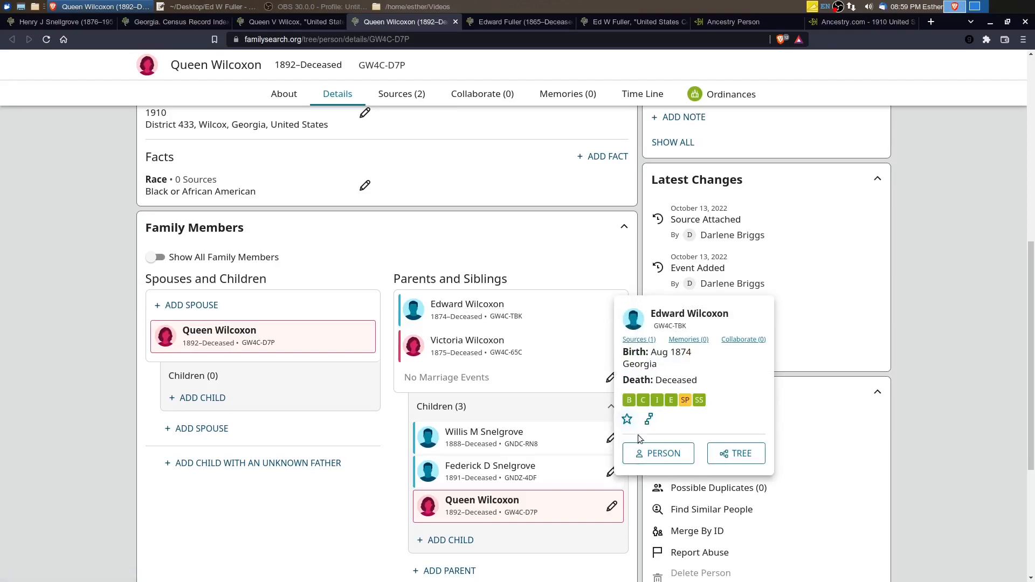
click(653, 457)
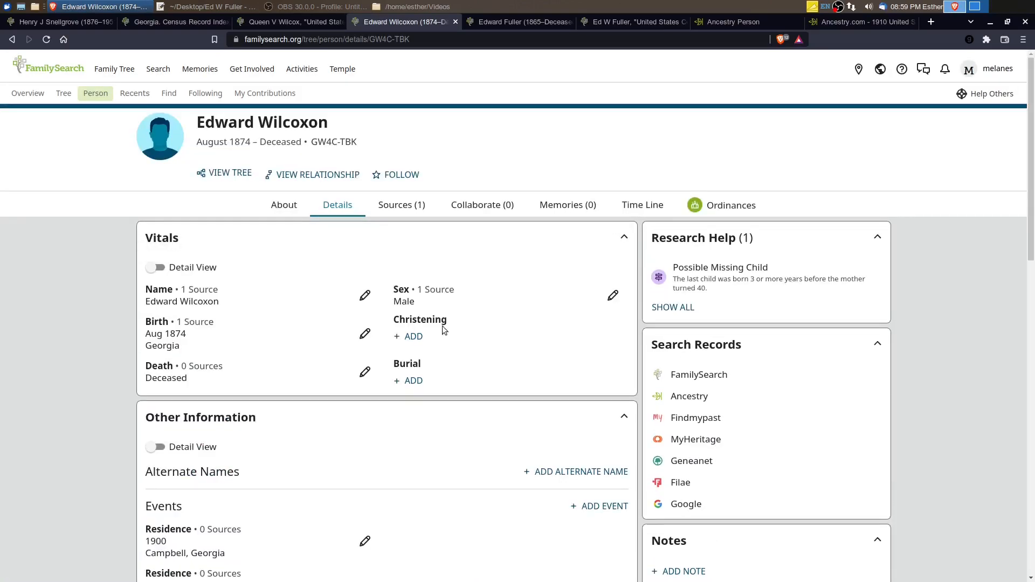
scroll(273, 366, down, 4)
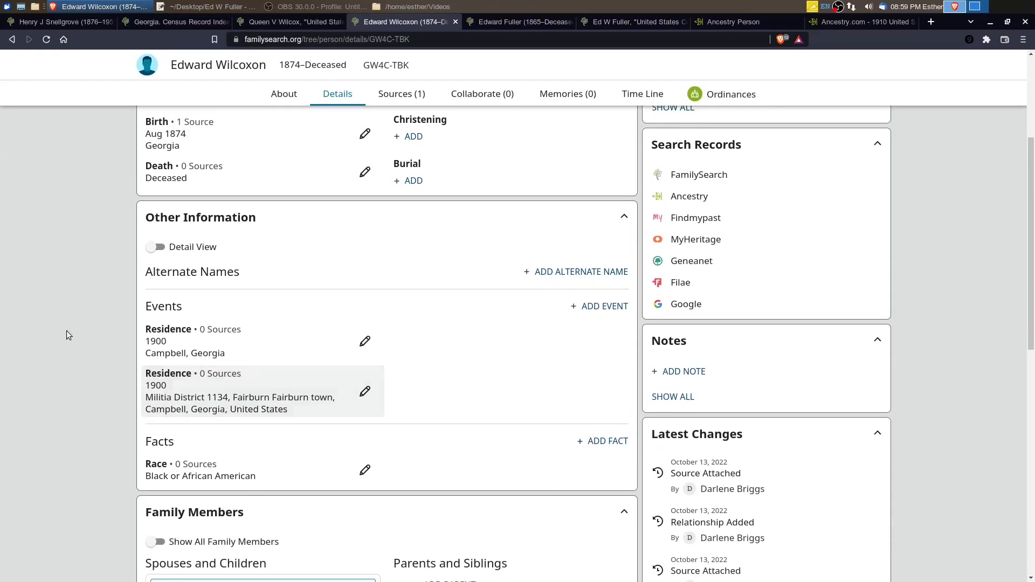
scroll(190, 395, up, 4)
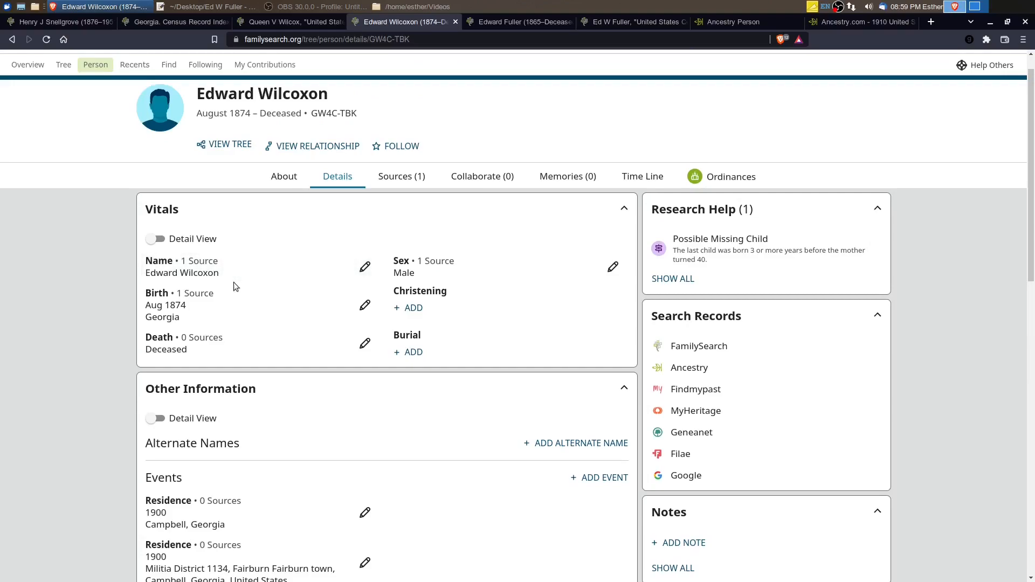
scroll(234, 283, down, 3)
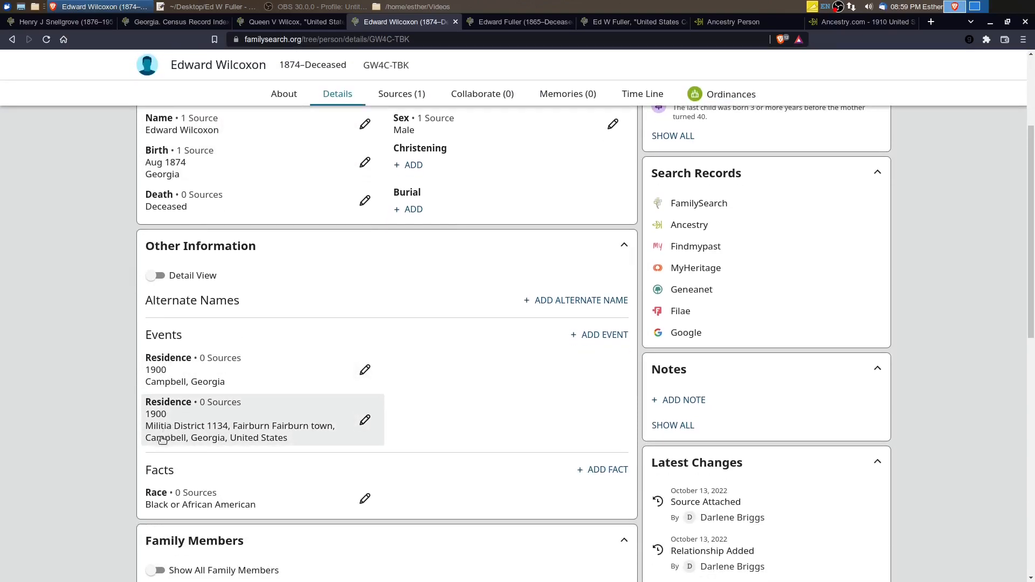
scroll(264, 432, down, 3)
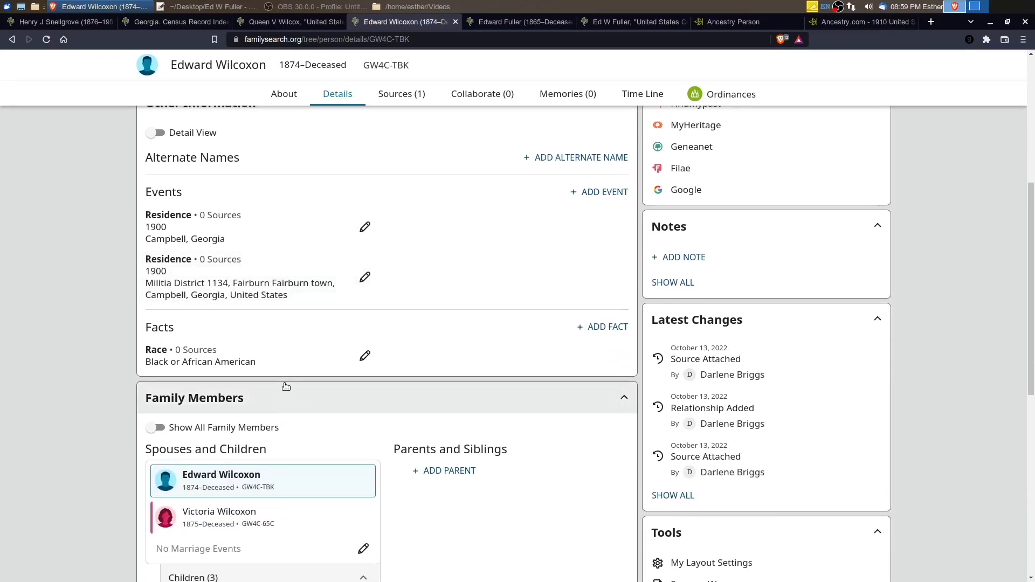
scroll(278, 388, down, 3)
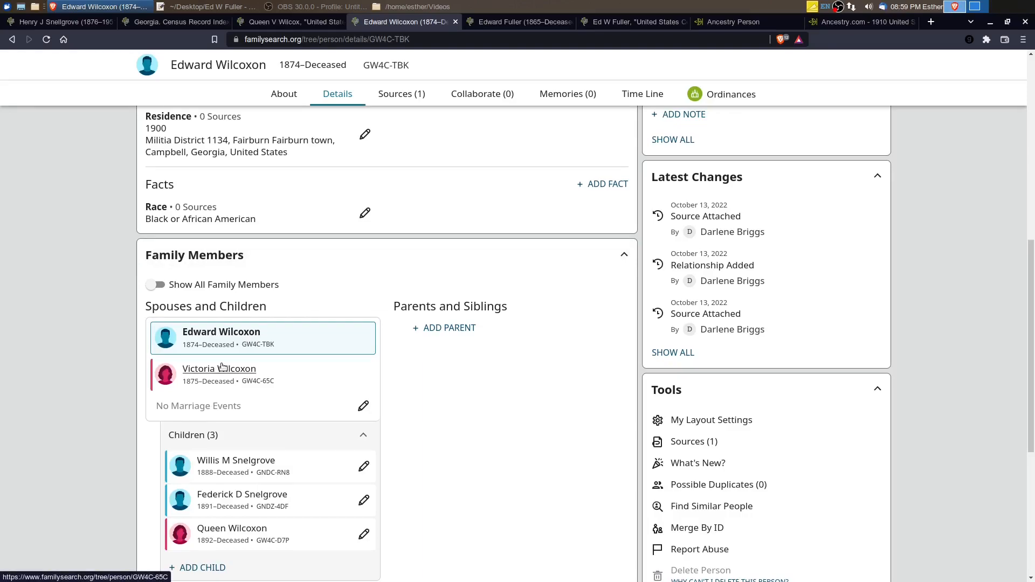
Step: Return to the 1892-born daughter's profile from the father's children and check her vitals and 1910 residence
double_click(232, 528)
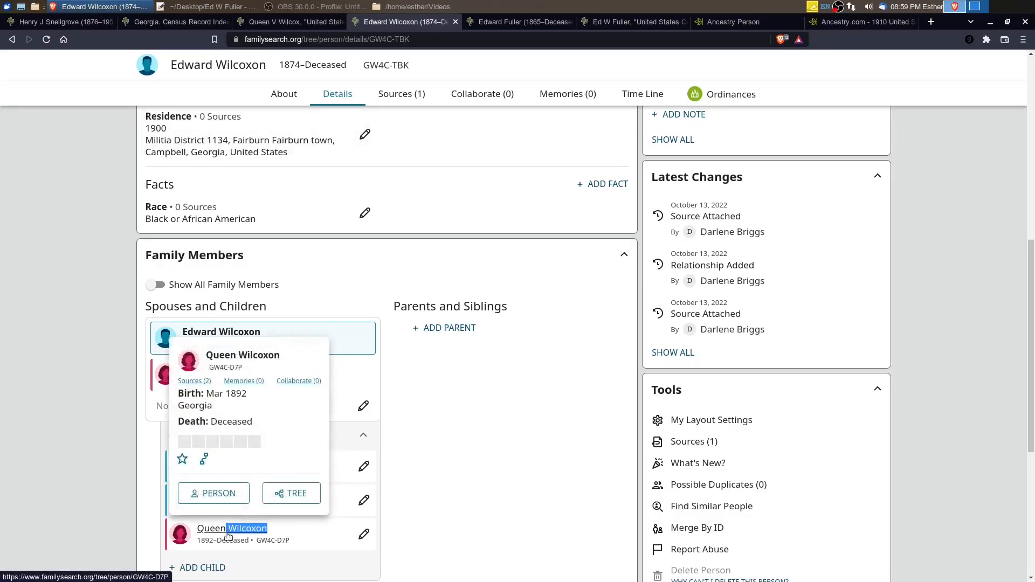
click(216, 492)
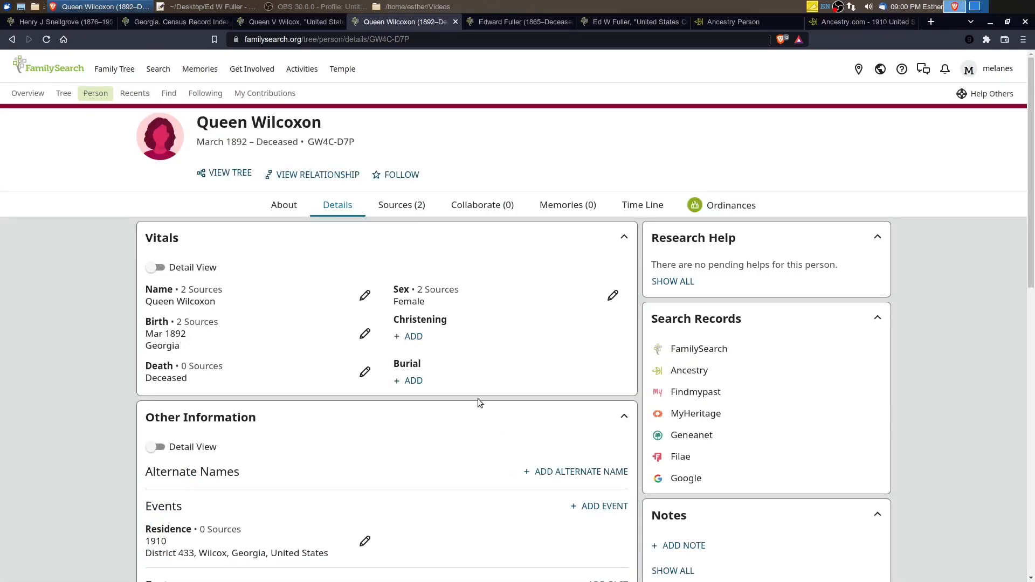
scroll(347, 377, down, 3)
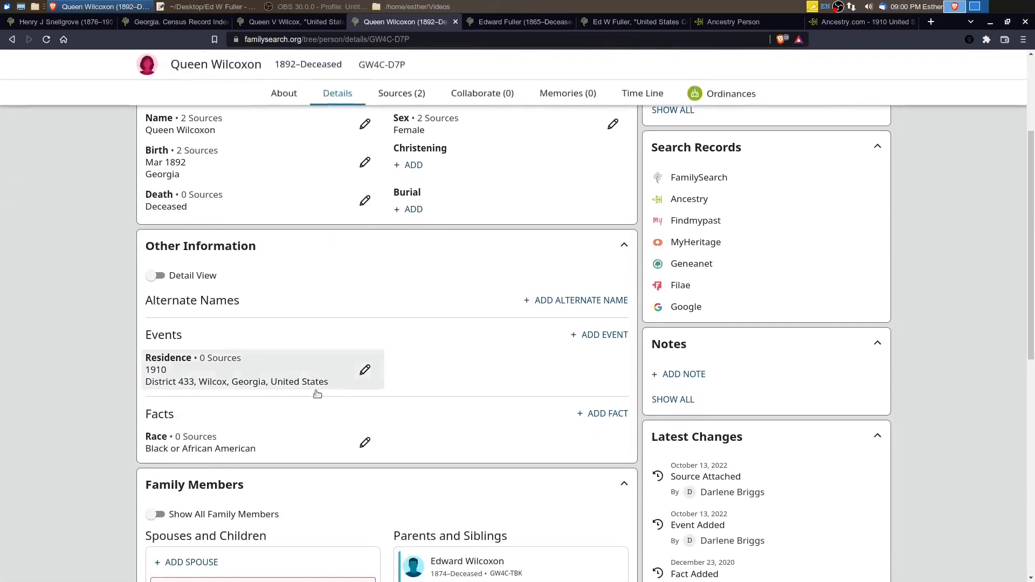
scroll(284, 342, down, 3)
scroll(372, 261, up, 3)
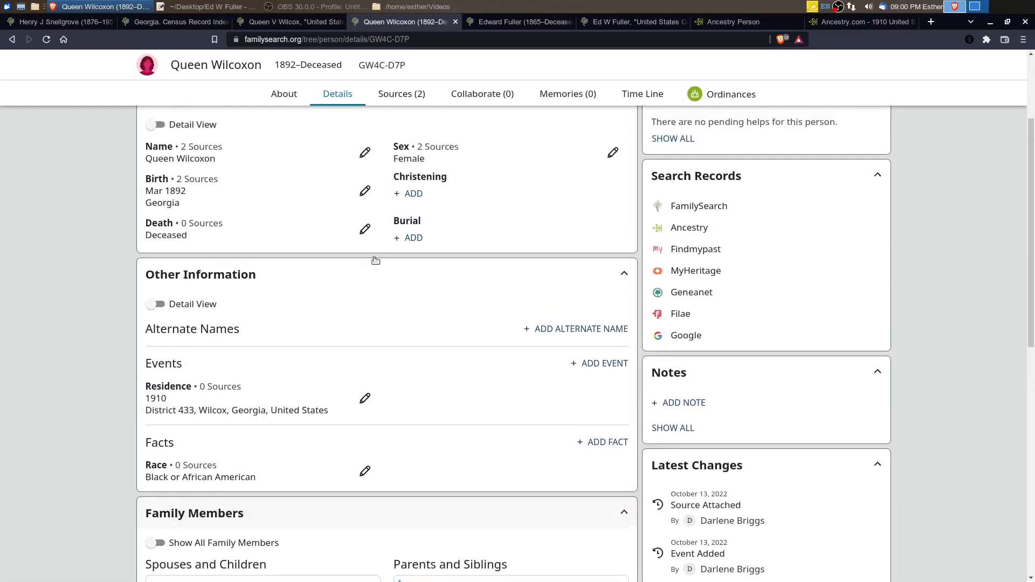
Step: Detach the 1910 census source from the daughter's profile, giving the reason that it belongs to the Fuller daughter of the same first name
click(409, 96)
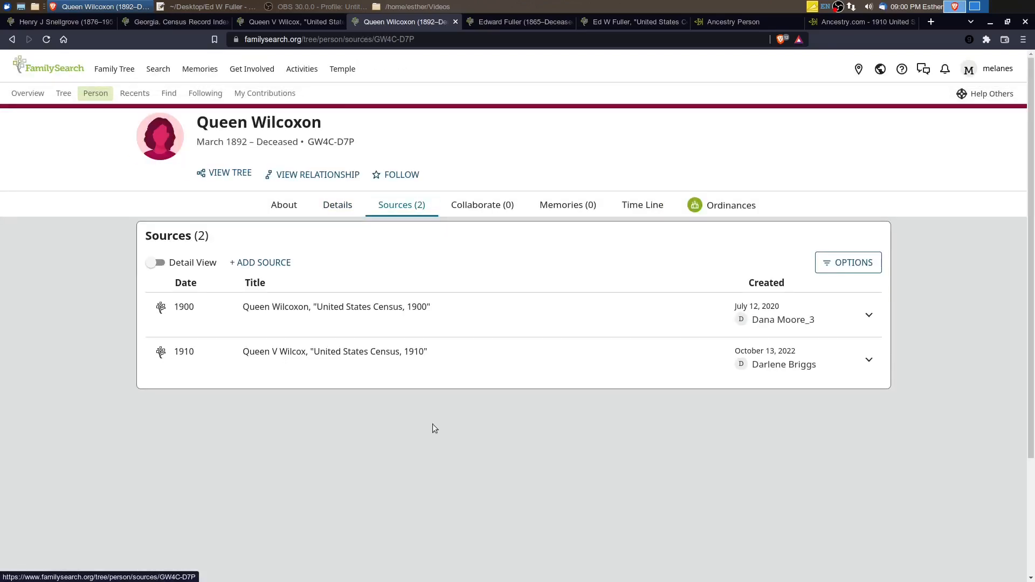
click(874, 360)
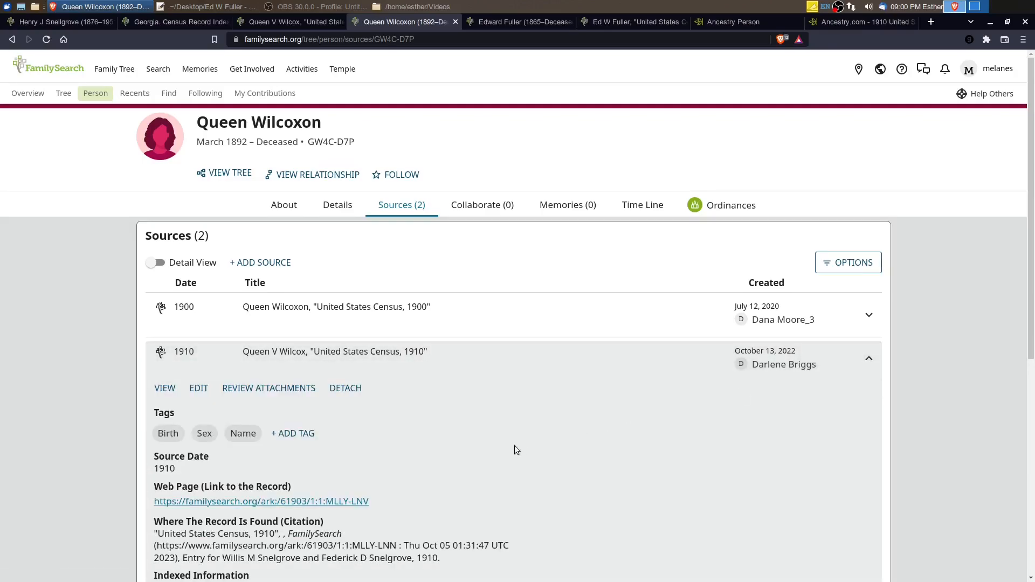
scroll(476, 438, down, 1)
scroll(453, 436, down, 2)
scroll(281, 291, up, 2)
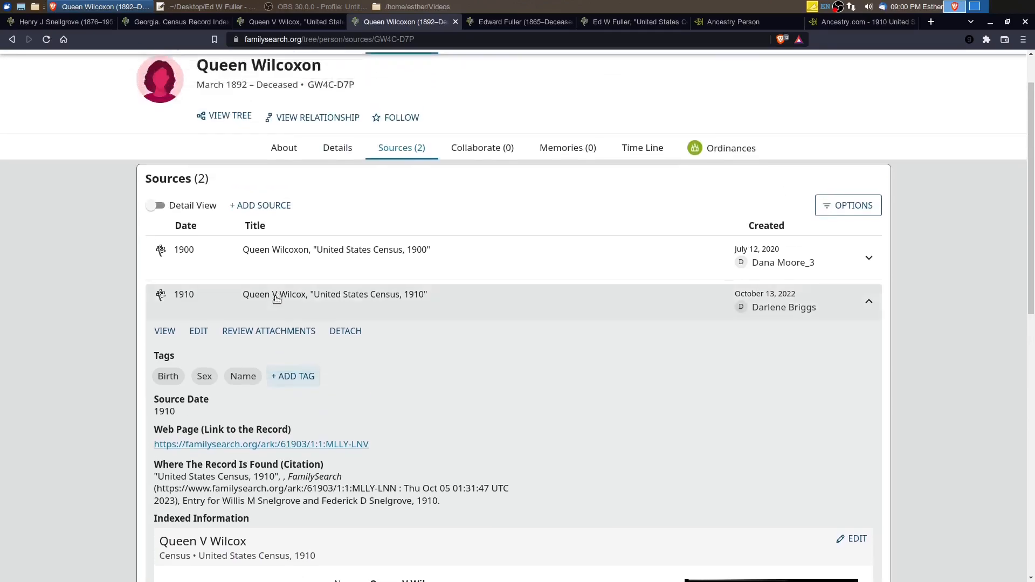
click(348, 331)
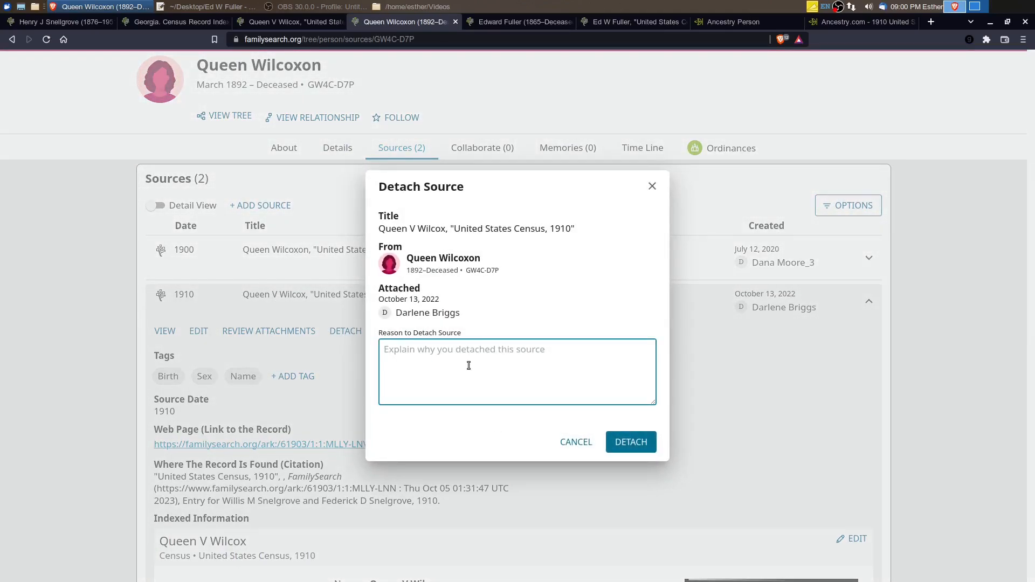
text(This record should be attached to Queen V. Fuller daughter of Edward and County, Georgia.)
click(630, 444)
Step: From the daughter's family details, copy the profile IDs of her 1888- and 1891-born brothers into the text notes
click(338, 148)
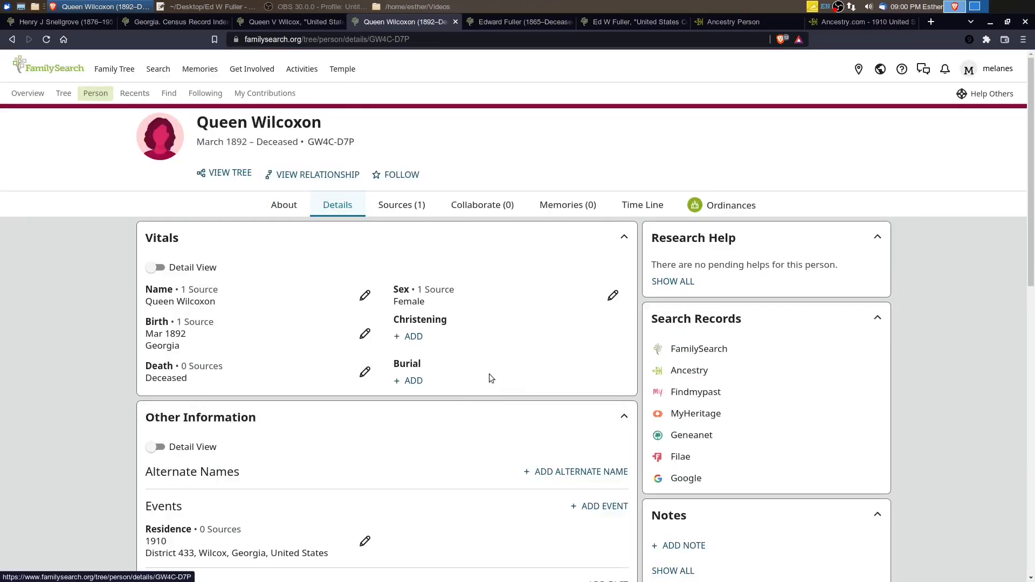
scroll(459, 387, down, 5)
scroll(455, 377, down, 1)
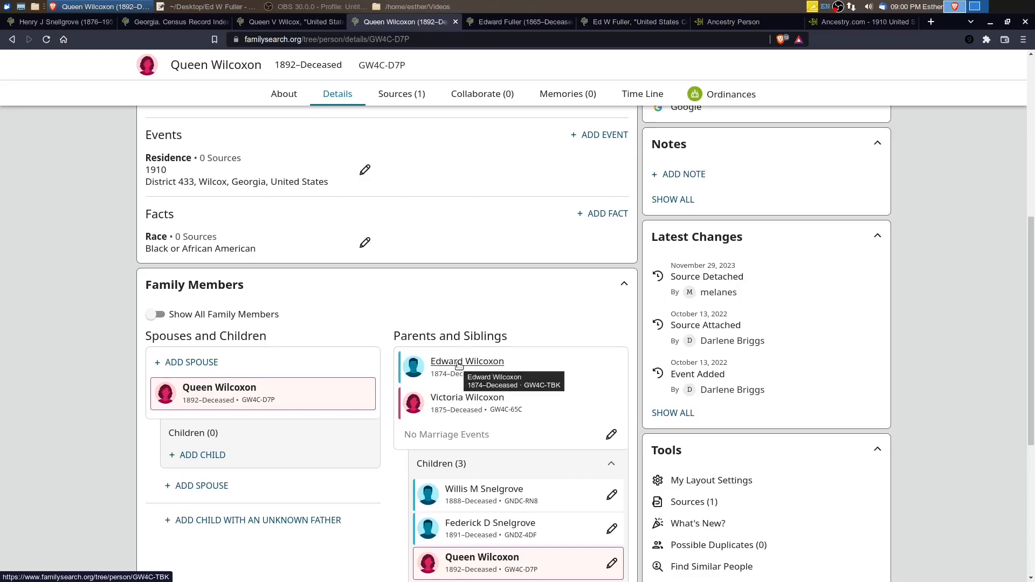
scroll(475, 410, down, 2)
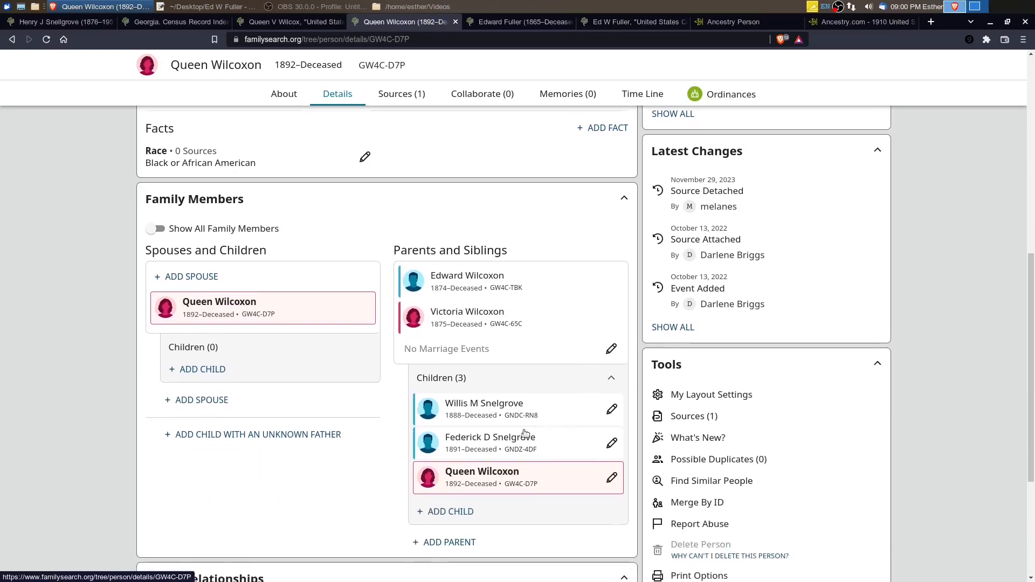
click(521, 416)
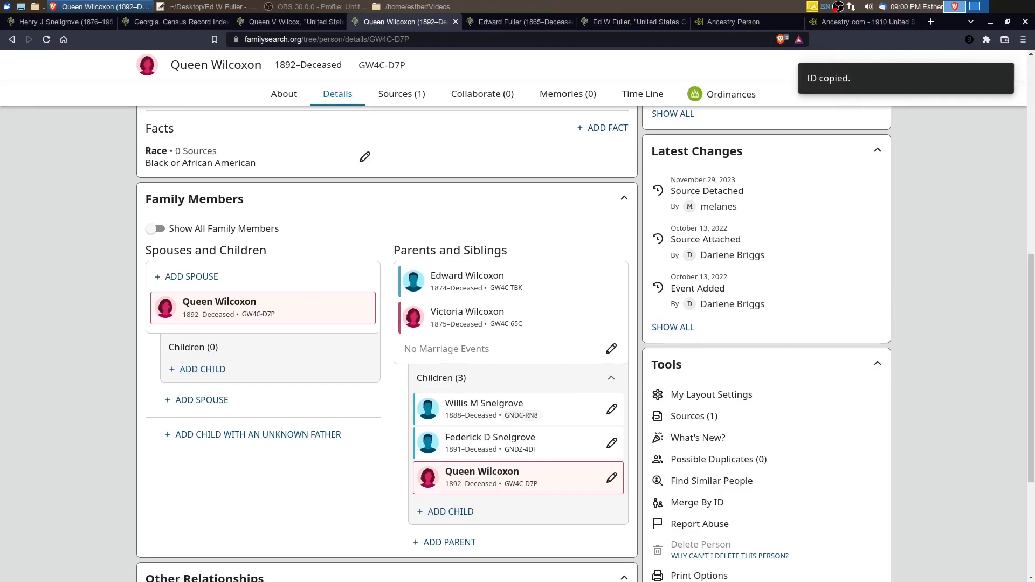
key(alt+Tab)
key(ctrl+v)
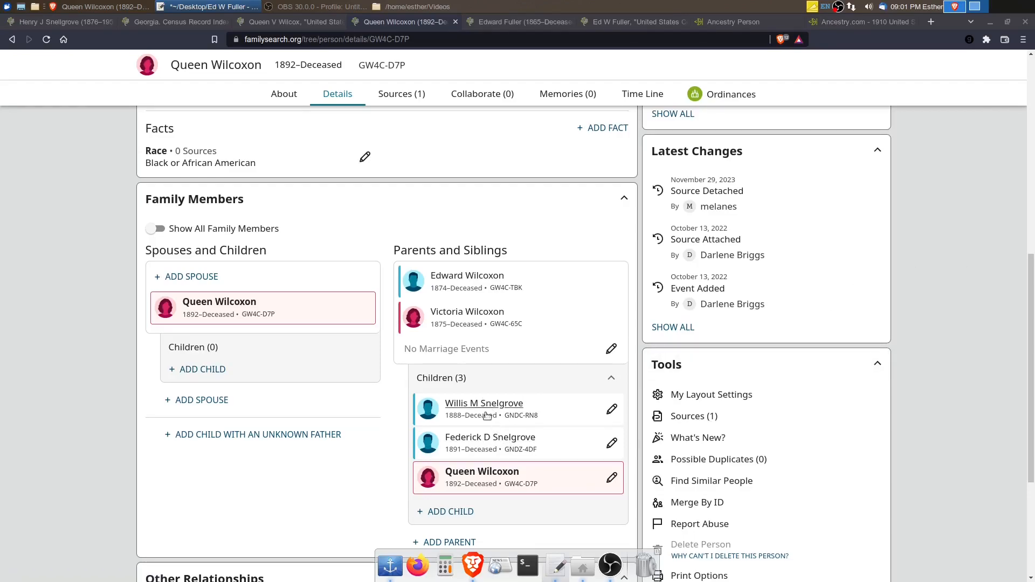
click(515, 451)
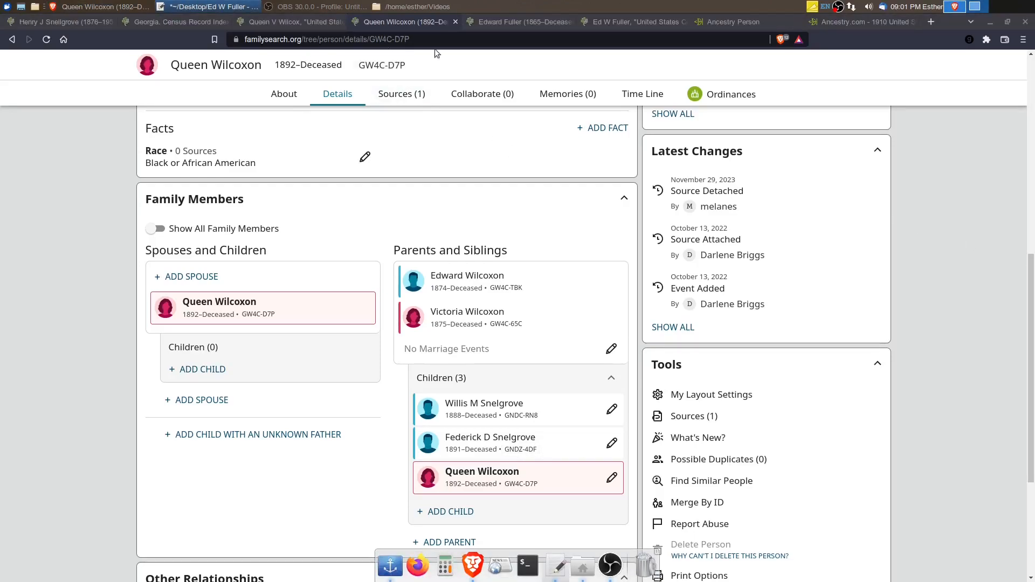
Step: Switch to the 1865-born father's profile and open the profile of his son born in 1887
click(624, 21)
click(524, 21)
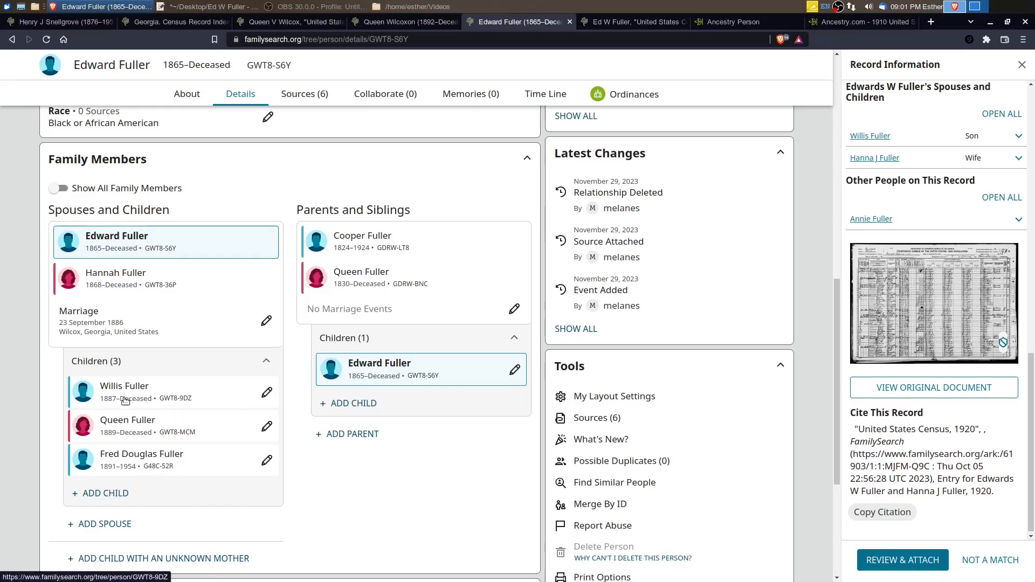
mouse_move(121, 387)
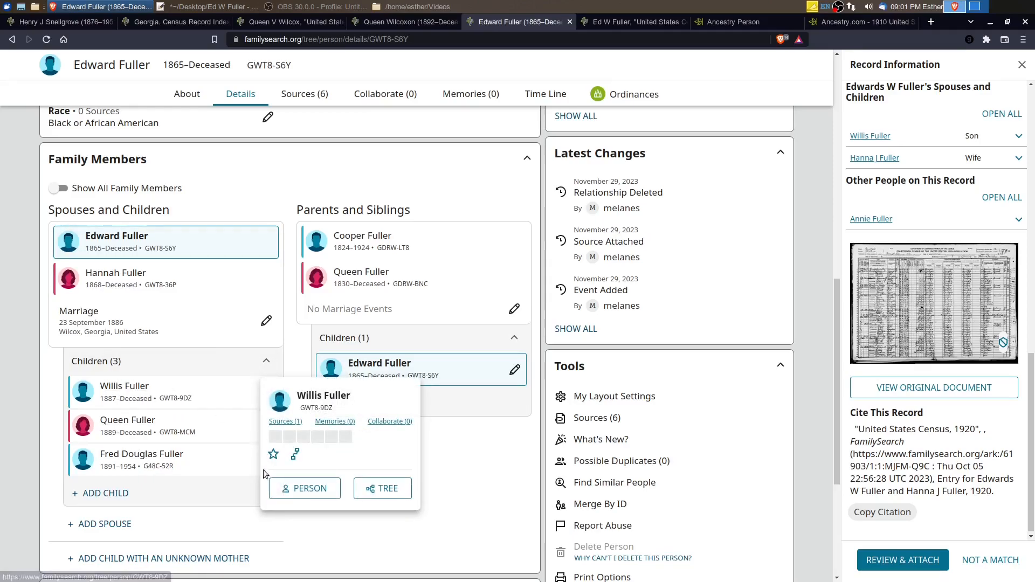
click(331, 531)
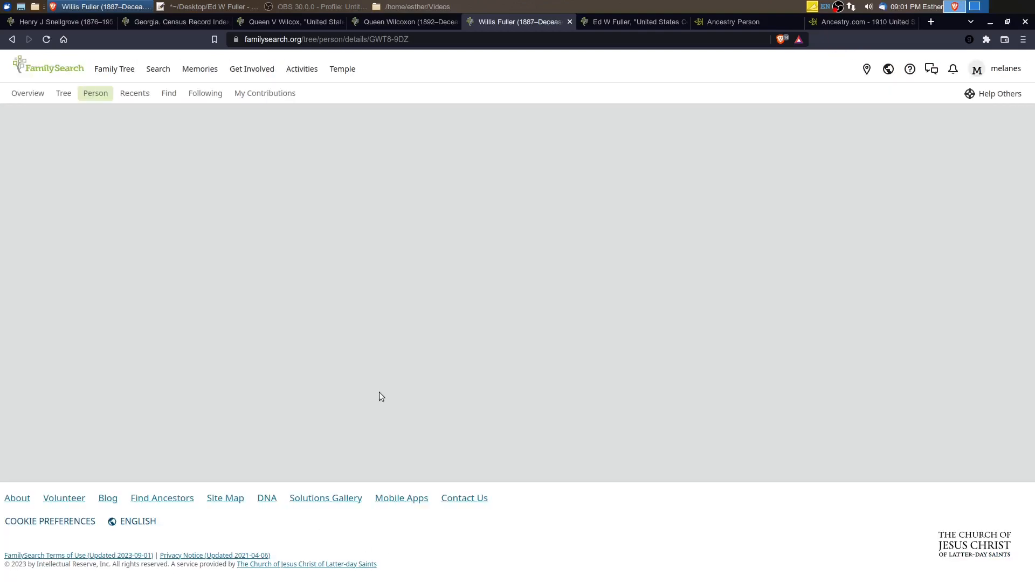
scroll(620, 372, down, 8)
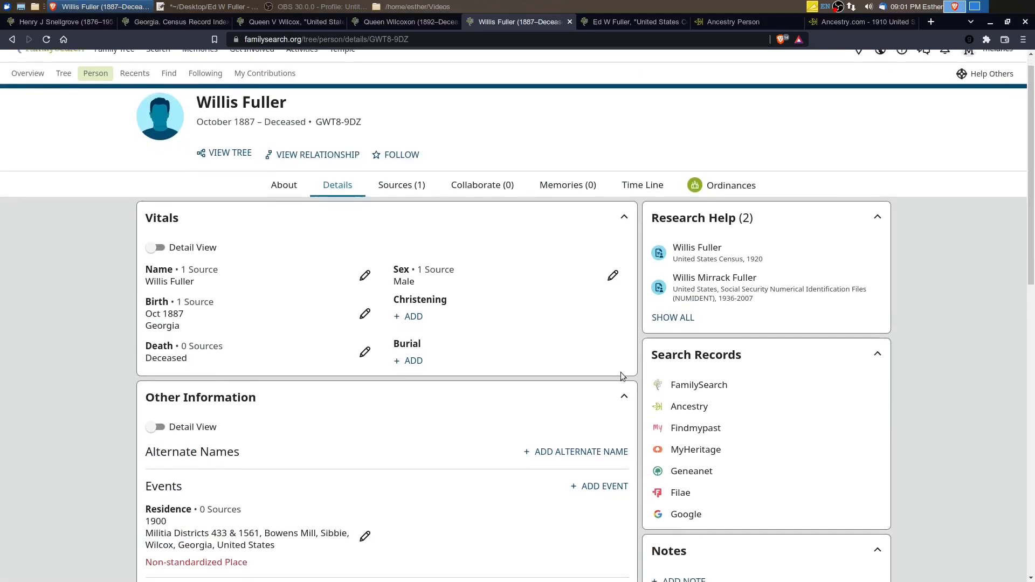
scroll(701, 431, down, 1)
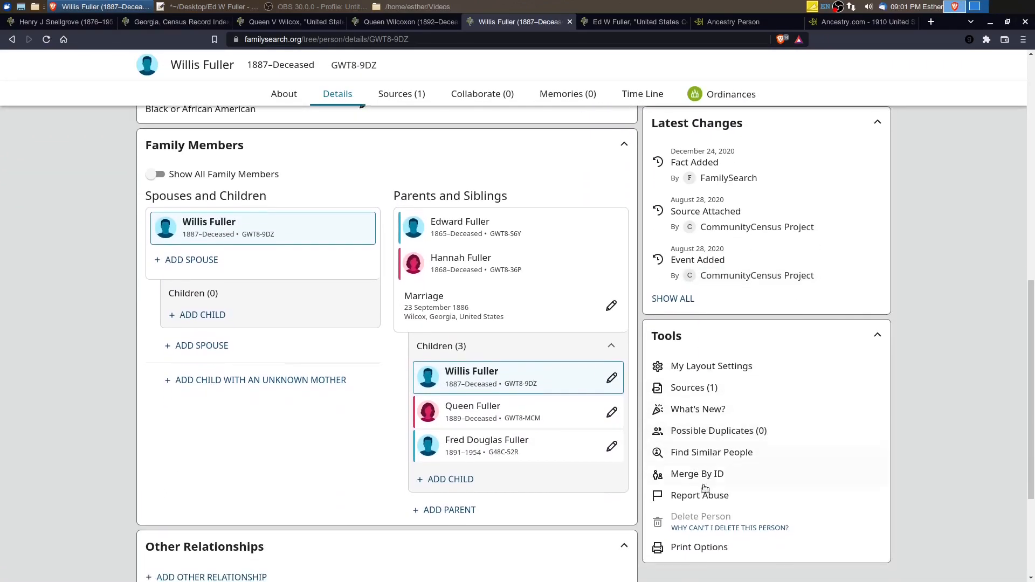
Step: Start a merge by ID using the copied profile ID of the 1888-born brother and compare both profiles' vitals, families and sources
click(689, 476)
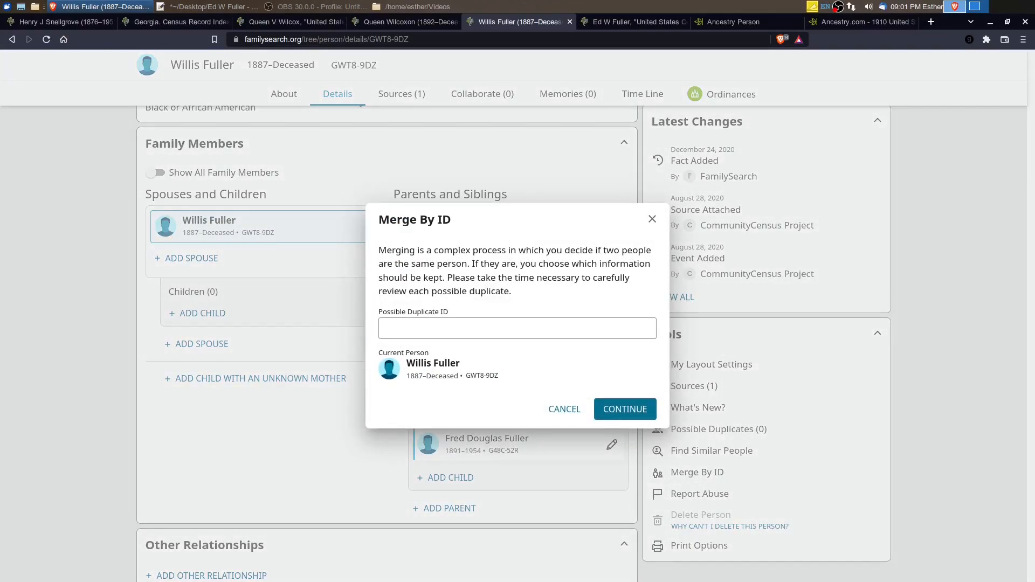
key(alt+Tab)
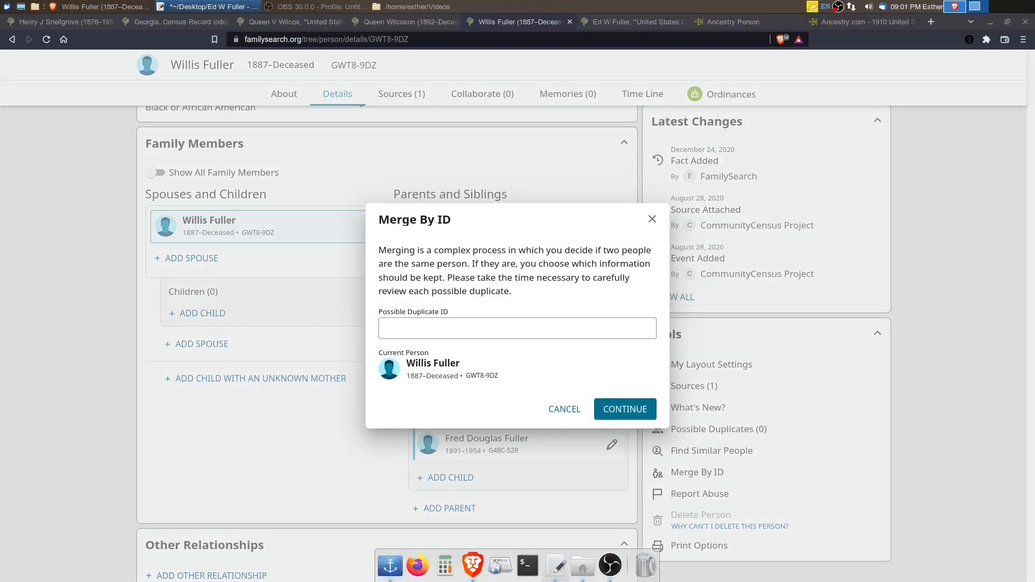
key(alt+Tab)
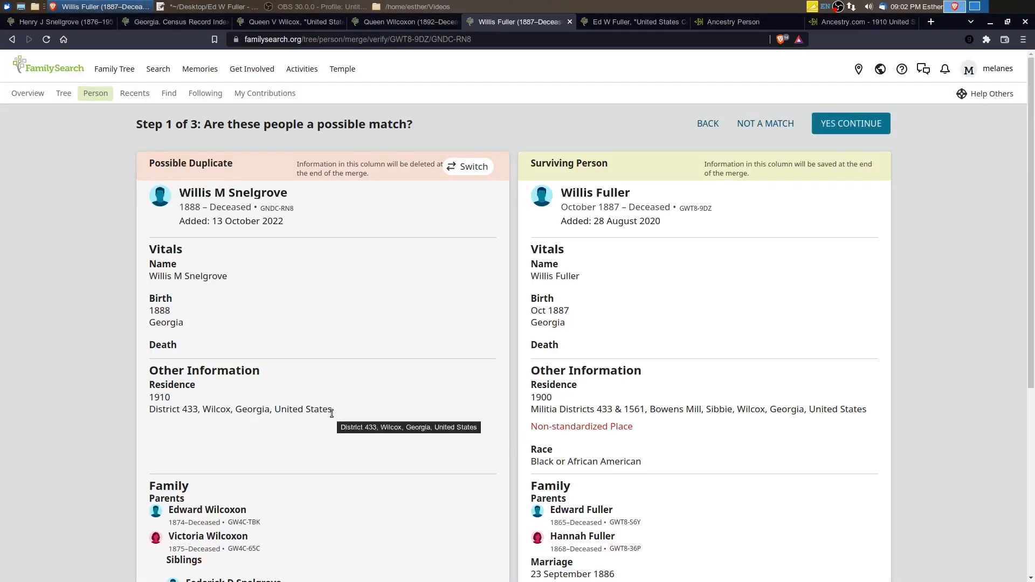
scroll(369, 436, down, 4)
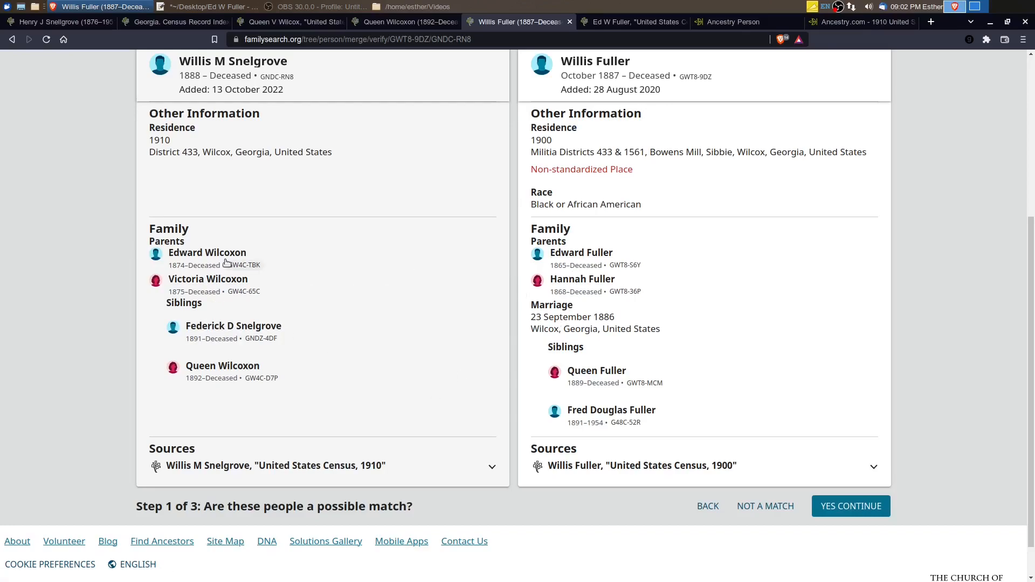
scroll(583, 286, up, 4)
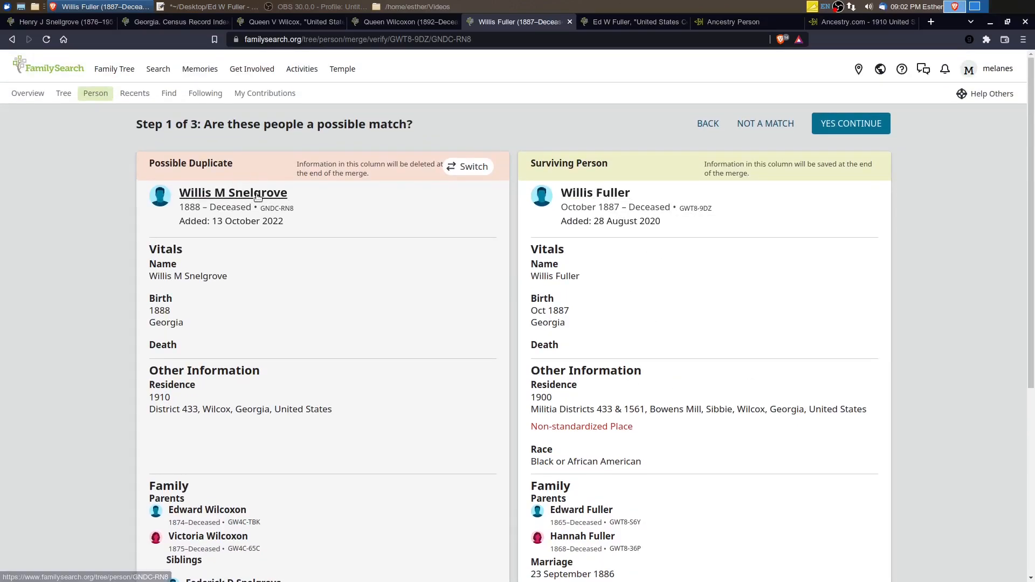
scroll(769, 411, down, 6)
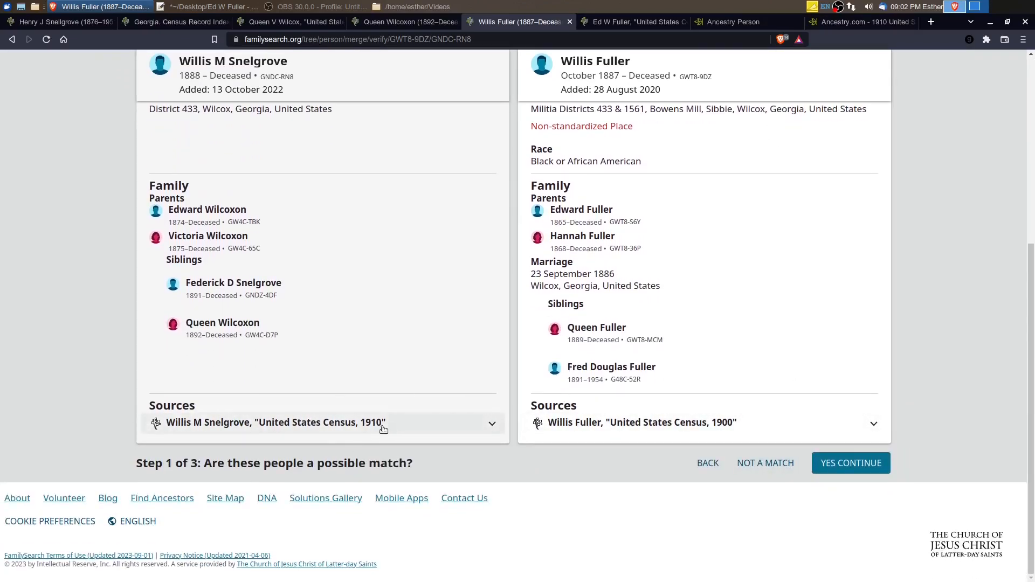
Step: Complete the merge, citing out-of-order census pages and mostly matching details with minor conflicts, and open the son's Social Security NUMIDENT record hint
click(863, 472)
click(863, 469)
text(The census pages were out of order and caused confusion on Willis' name. This is the correct family.)
click(348, 363)
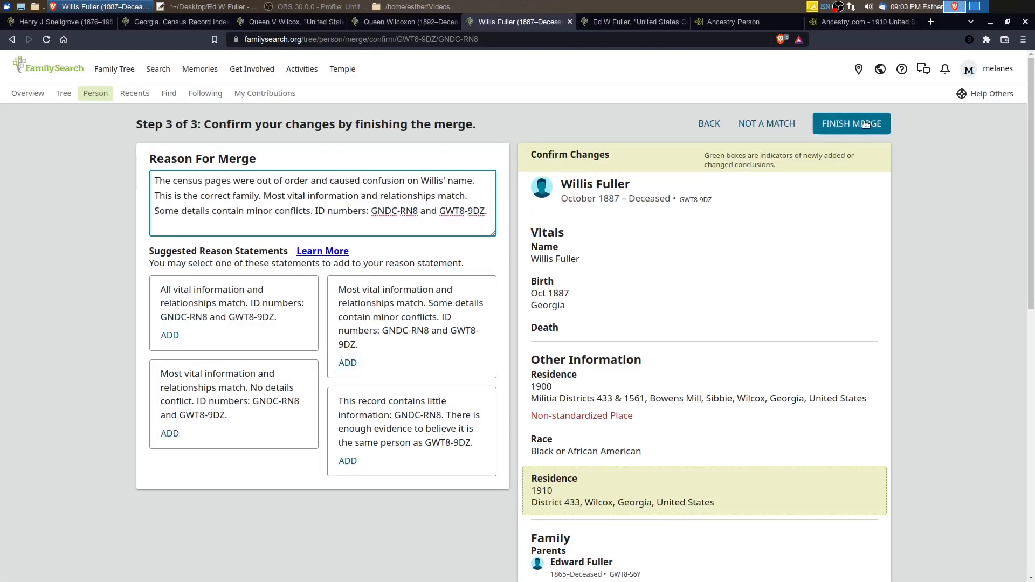
click(852, 124)
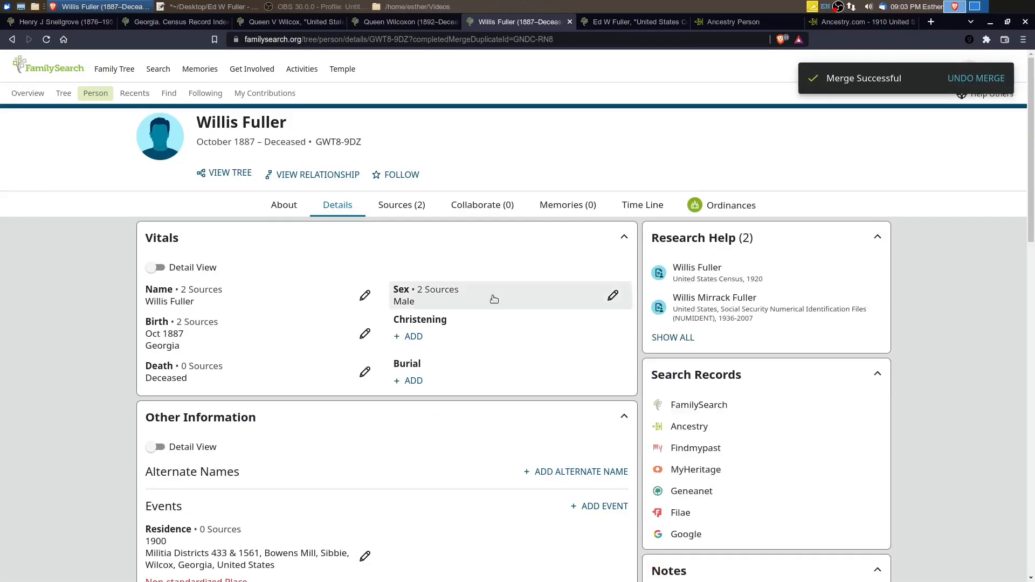
click(736, 310)
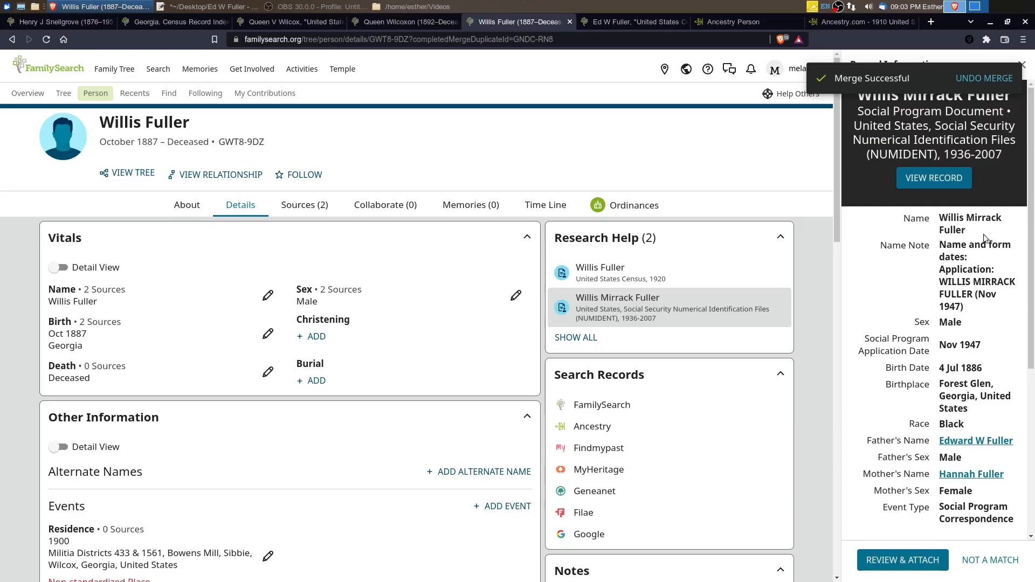
Step: Add the middle name from the NUMIDENT record to the son's name, citing the Social Security Numerical Identification files as the reason
click(268, 295)
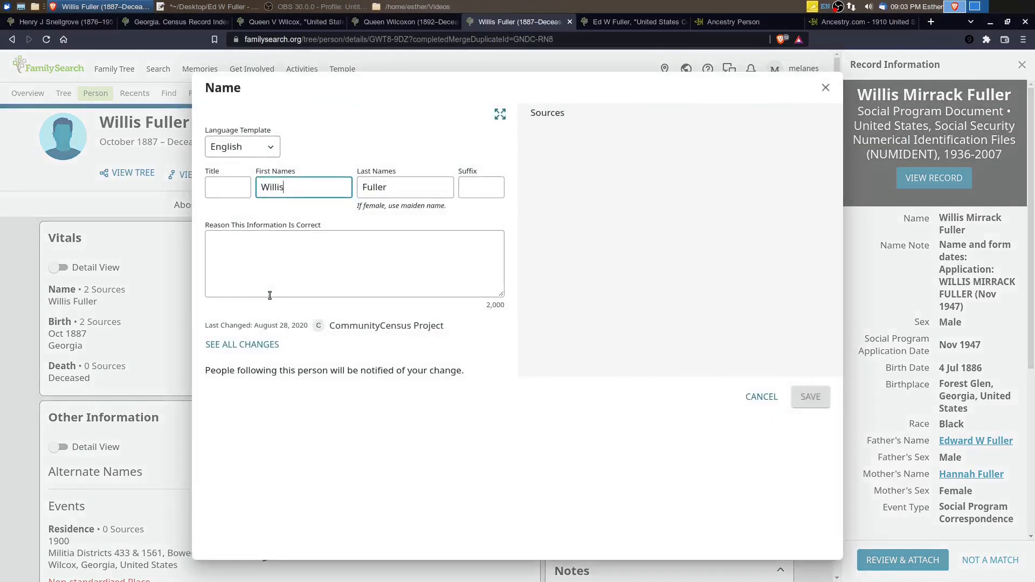
text(Mirrack)
click(270, 283)
text(from the Social Security Numerical Identification Files.)
click(809, 406)
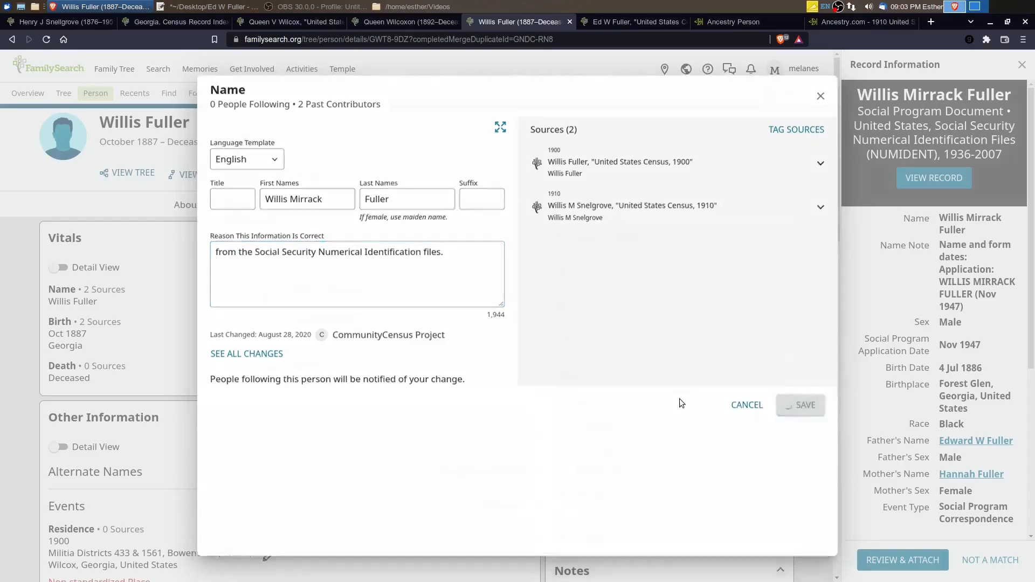
Step: Remove the son's relationship to the 1874- and 1875-born couple, giving his correct parents as the reason
scroll(399, 412, down, 9)
scroll(399, 413, down, 4)
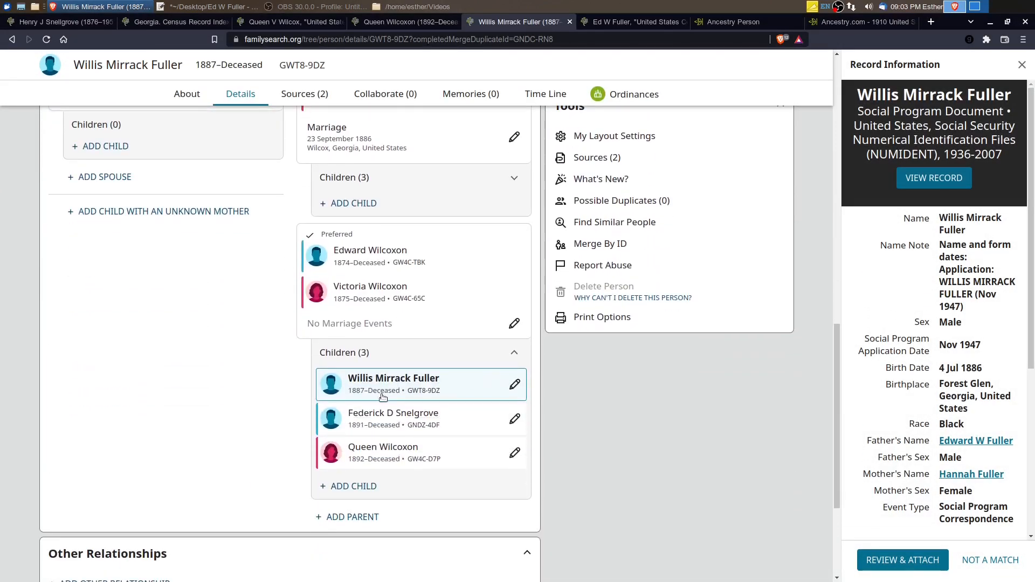
scroll(279, 223, up, 6)
scroll(484, 515, down, 4)
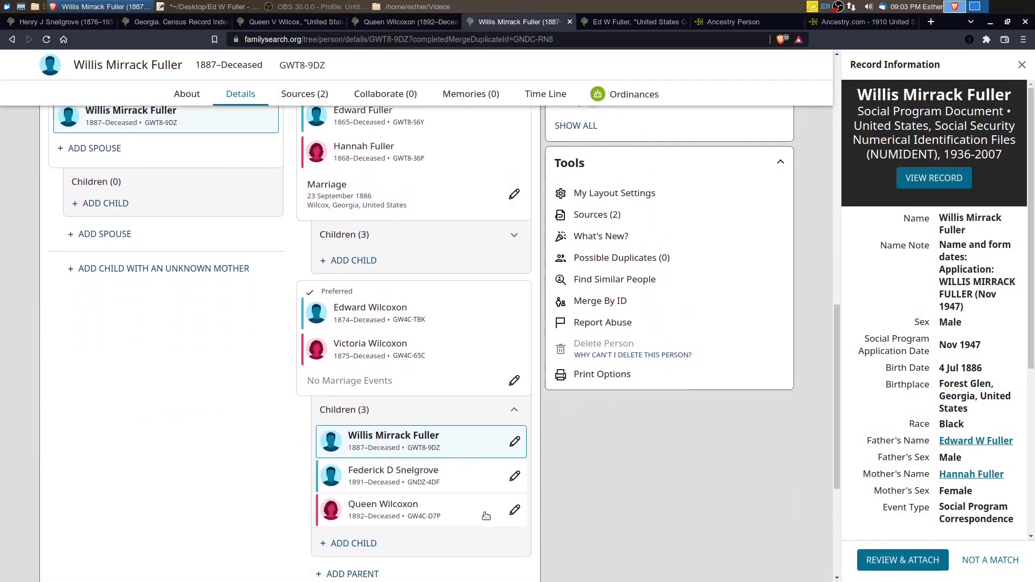
click(513, 442)
click(365, 328)
click(701, 446)
click(386, 335)
text(Parents are Edward and Hannah Fuller.)
click(721, 406)
scroll(397, 382, up, 2)
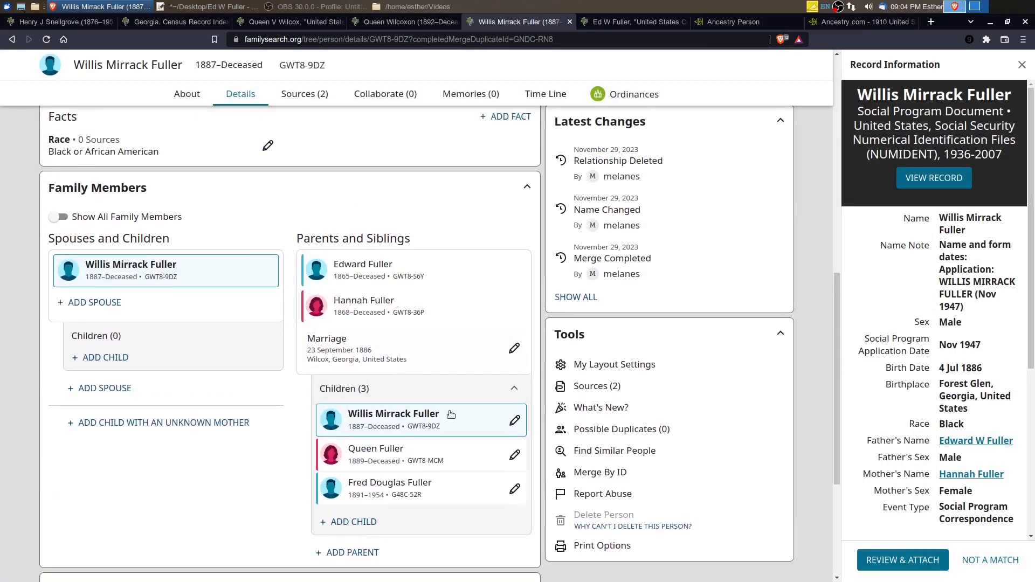
Step: Open the 1891-born brother's profile and merge in his duplicate, explaining that mixed-up 1910 Census pages confused his last name
mouse_move(403, 483)
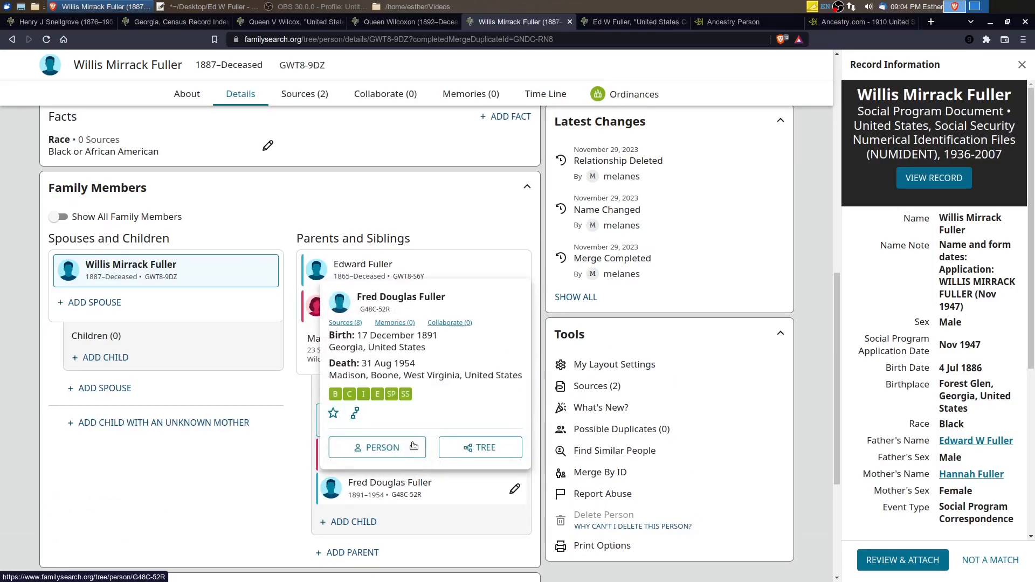
click(403, 300)
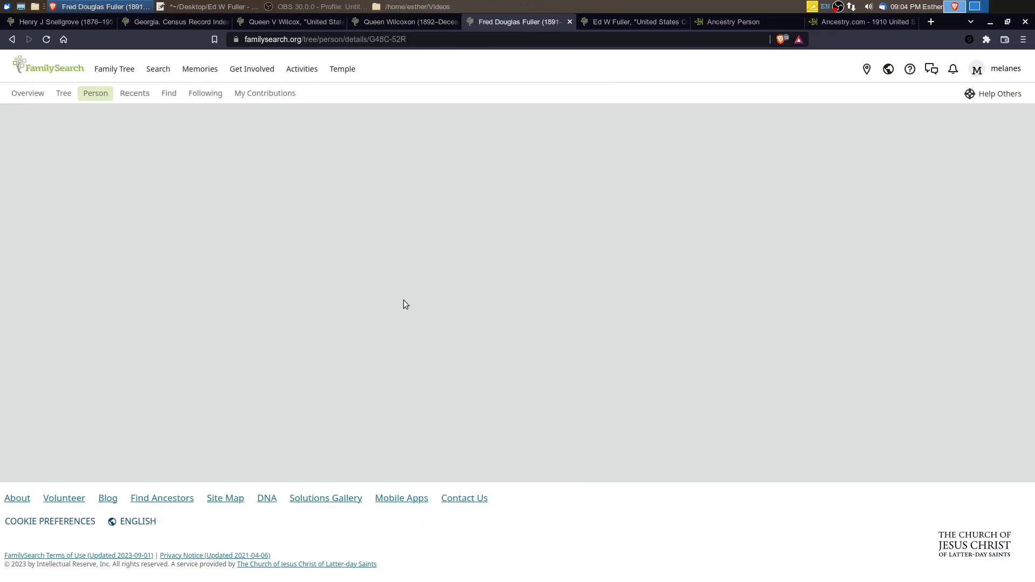
scroll(713, 380, down, 10)
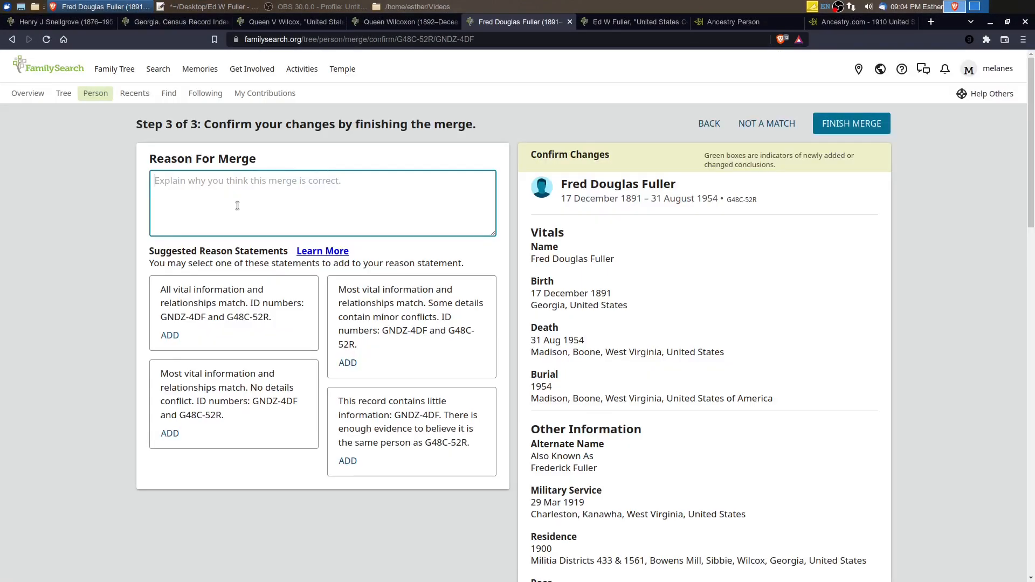
text(1910 Census had mixed up pages, causing confusion on Fred's last name. He belongs with Edward and Hannah Fuller.)
click(852, 123)
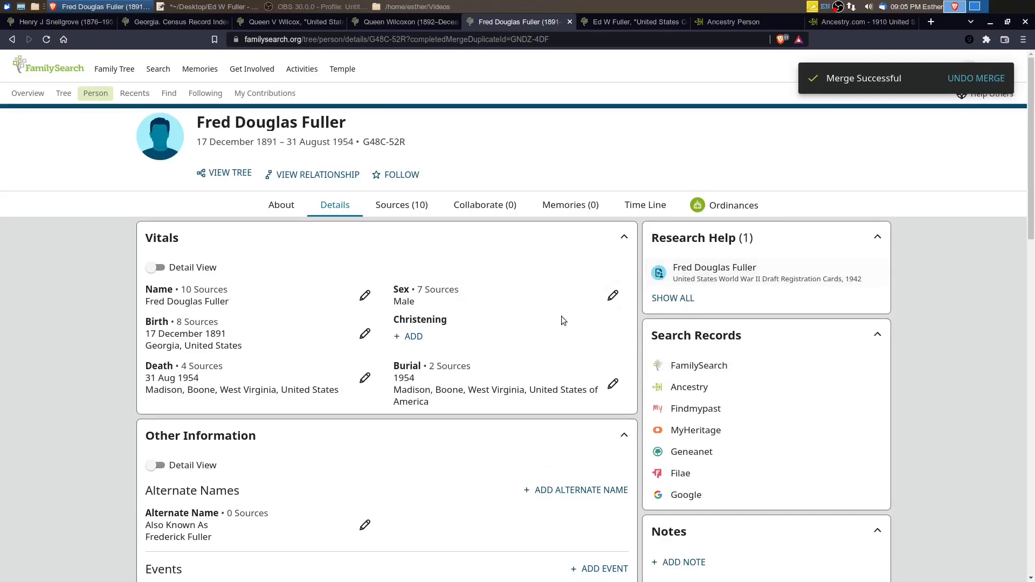
Step: Remove the 1891-born brother from the 1874- and 1875-born couple, naming his correct parents as the reason
scroll(416, 342, down, 12)
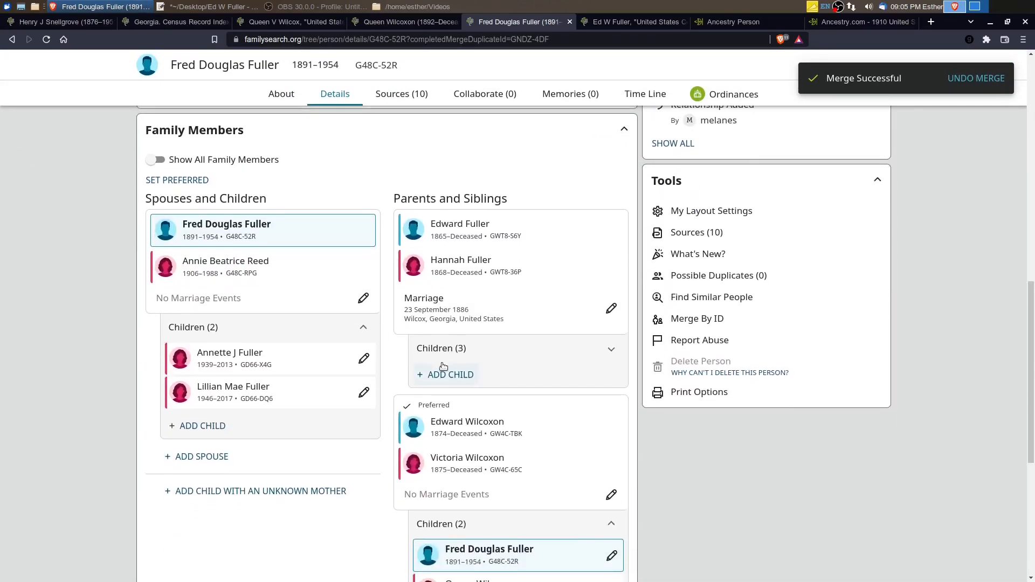
scroll(444, 367, down, 2)
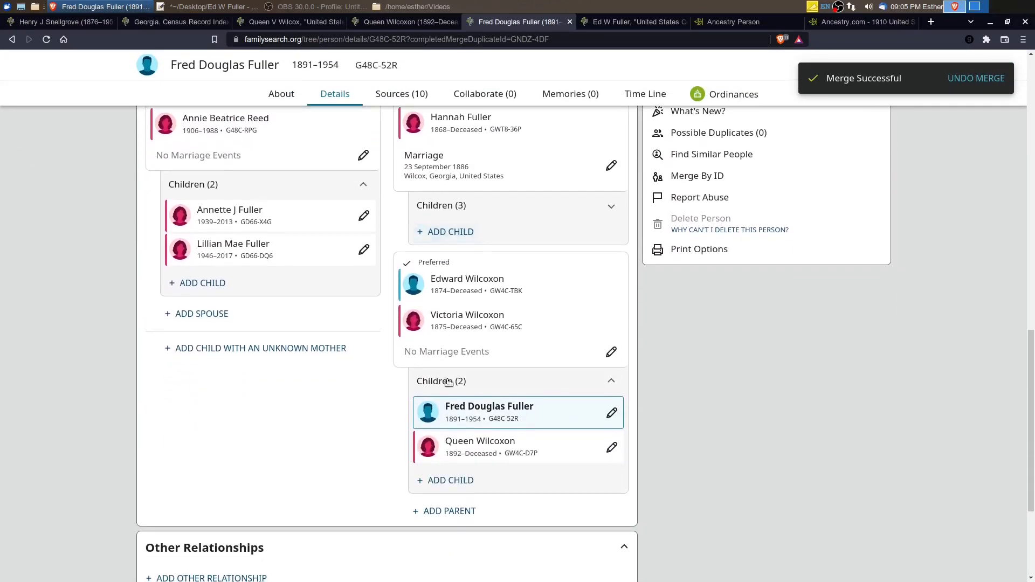
click(612, 413)
click(341, 326)
click(378, 331)
text(Child of Edward and Hannah f)
click(721, 406)
Step: Go through the 1865-born father's profile to his 1889-born daughter's profile and copy her profile ID
scroll(518, 389, up, 8)
click(467, 311)
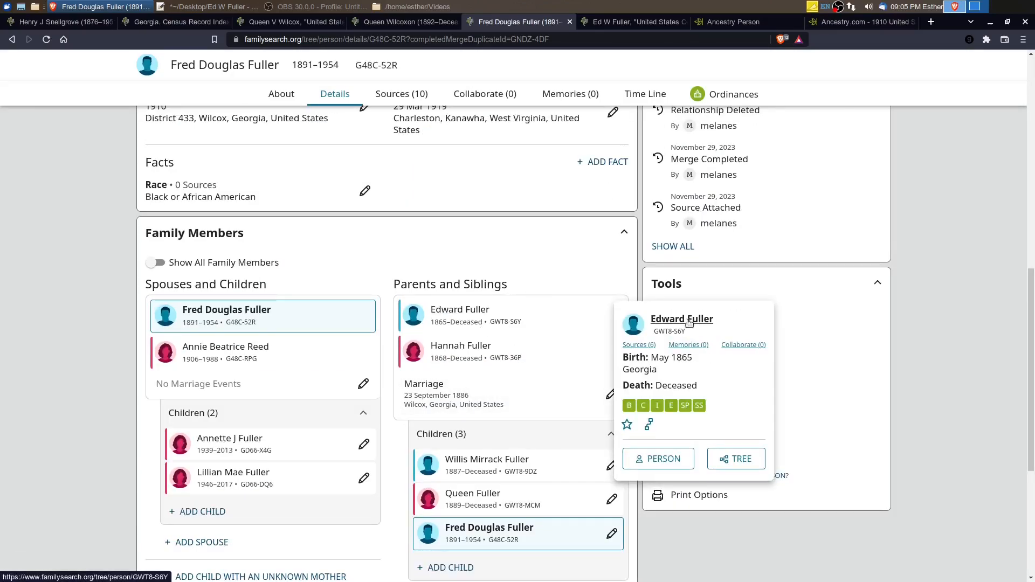
click(680, 319)
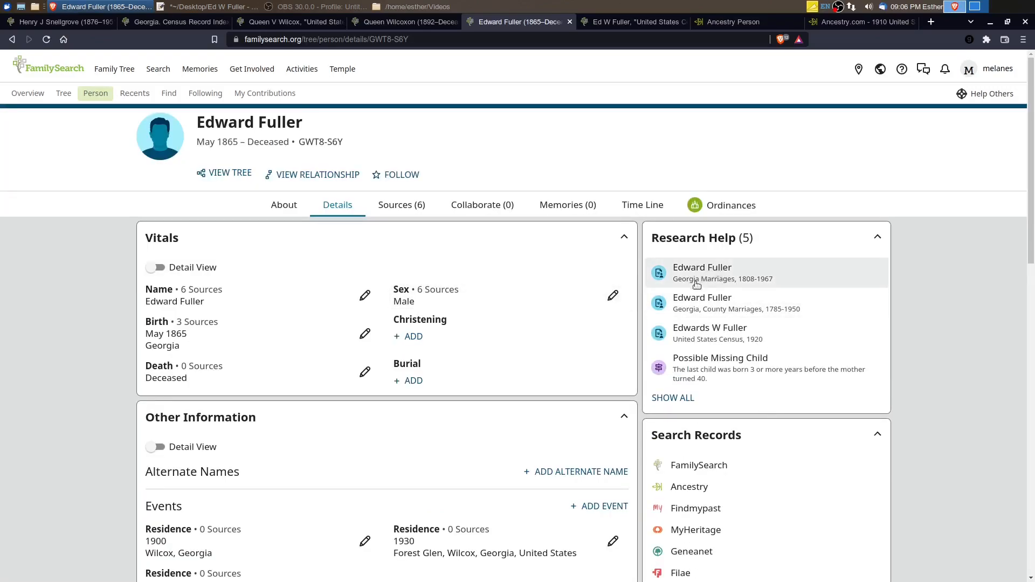
scroll(620, 337, down, 6)
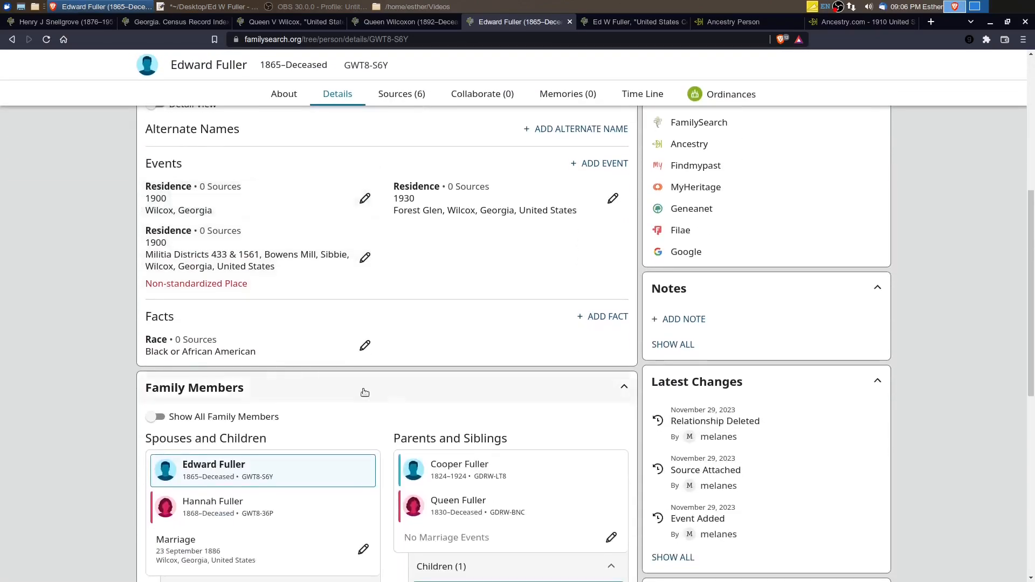
scroll(444, 399, down, 5)
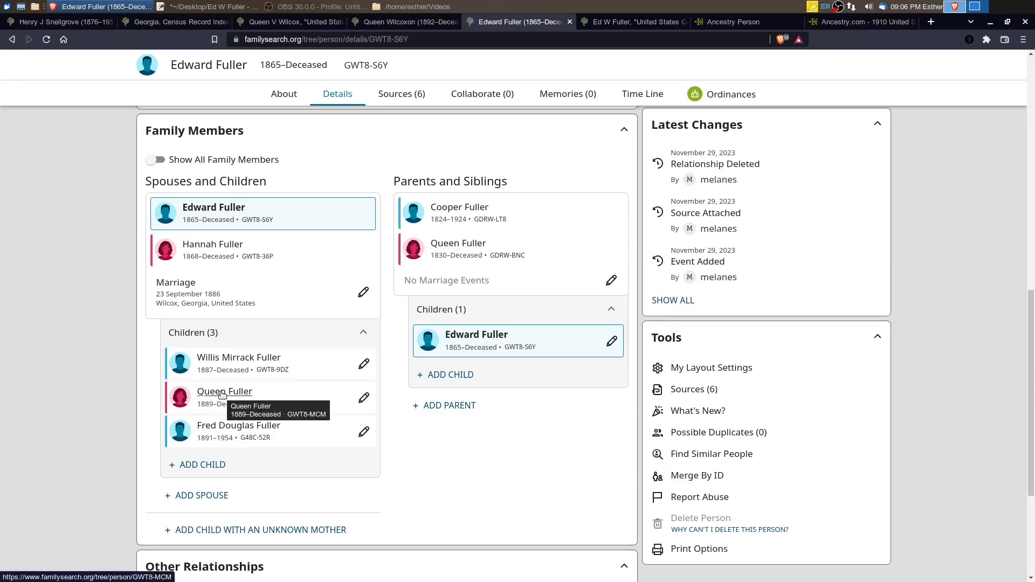
mouse_move(222, 395)
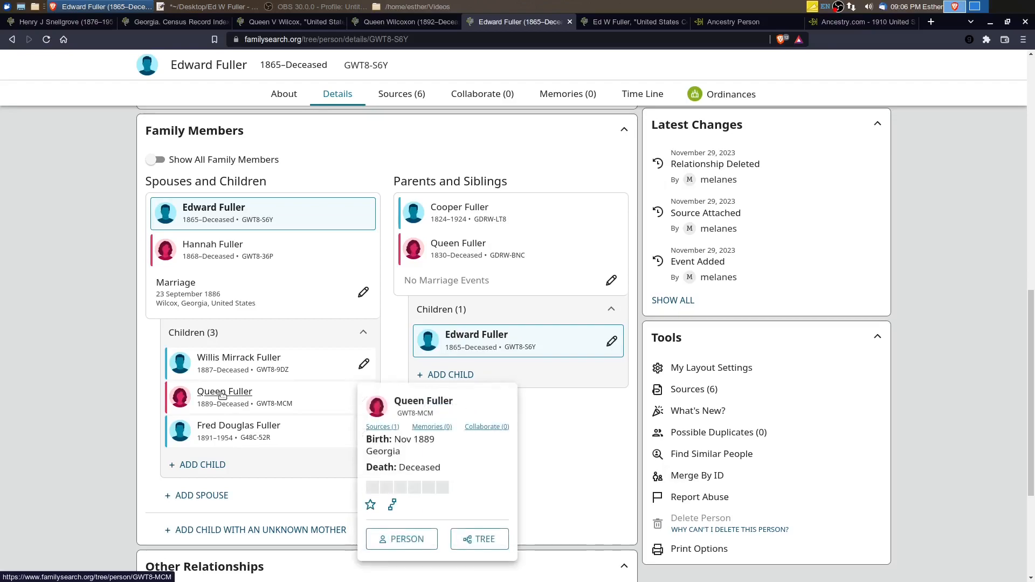
click(406, 400)
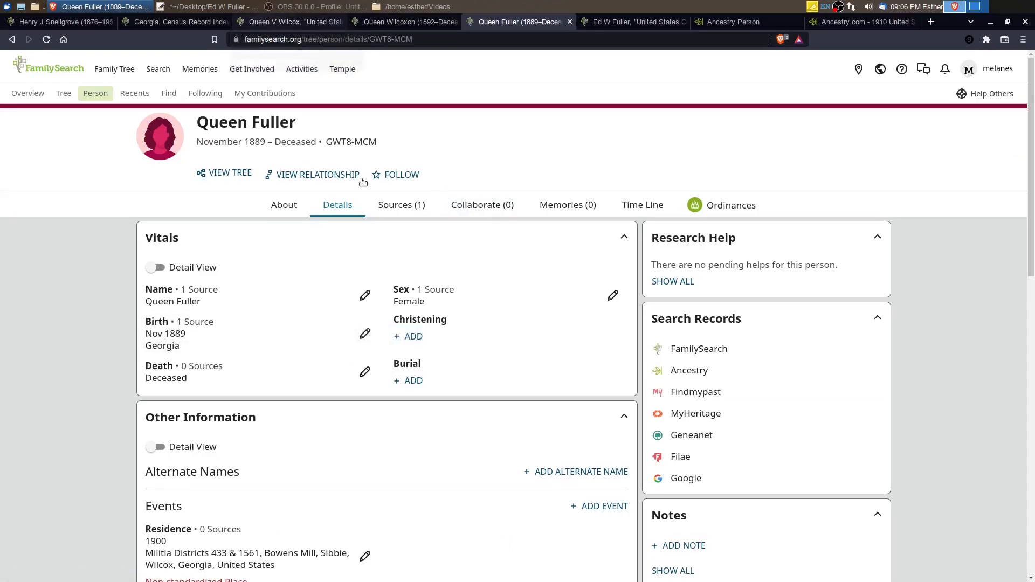
click(355, 144)
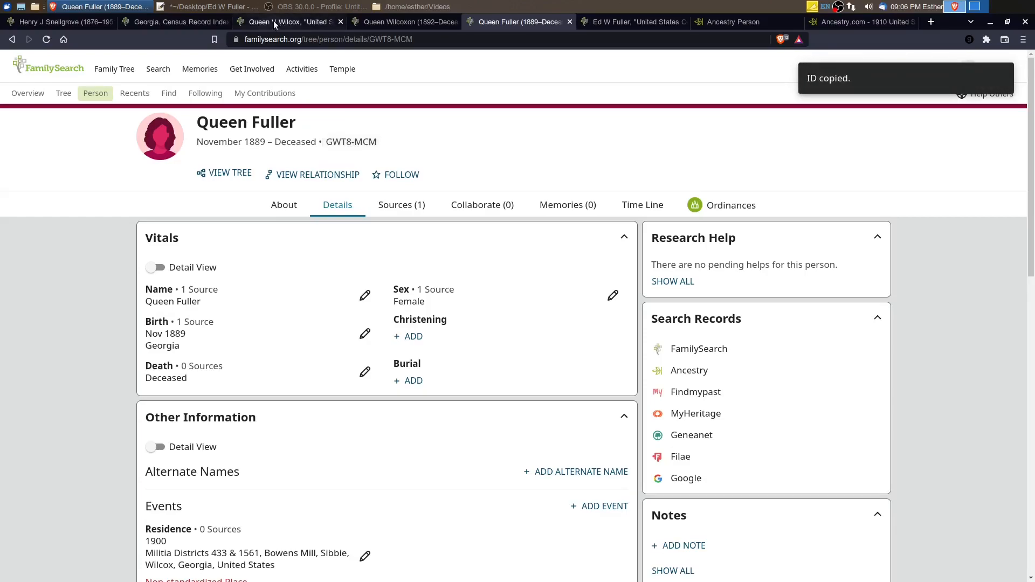
Step: Refresh the daughter's 1910 census record and select her 1889-born tree profile by the copied ID for attaching the record
click(273, 21)
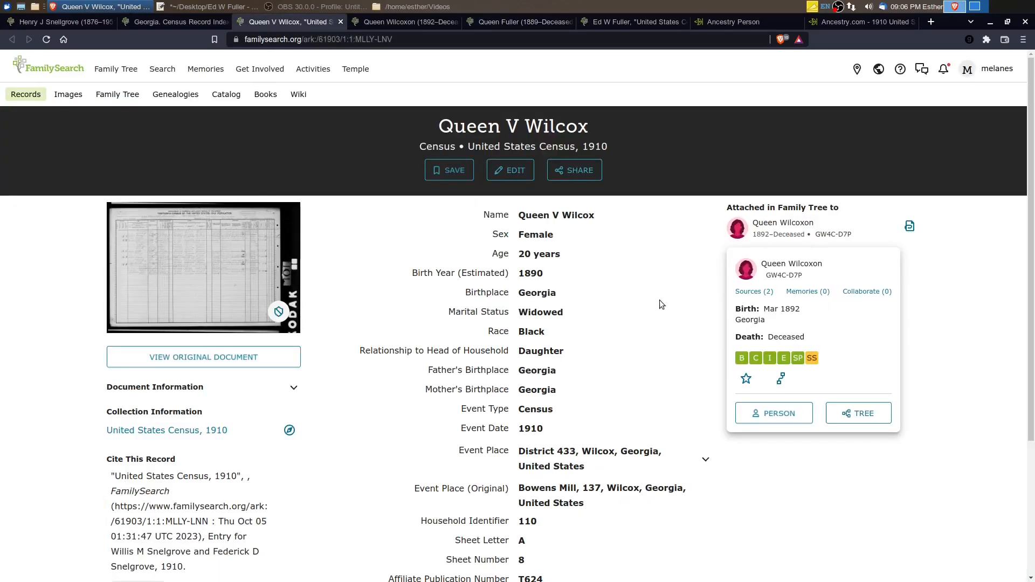
click(53, 41)
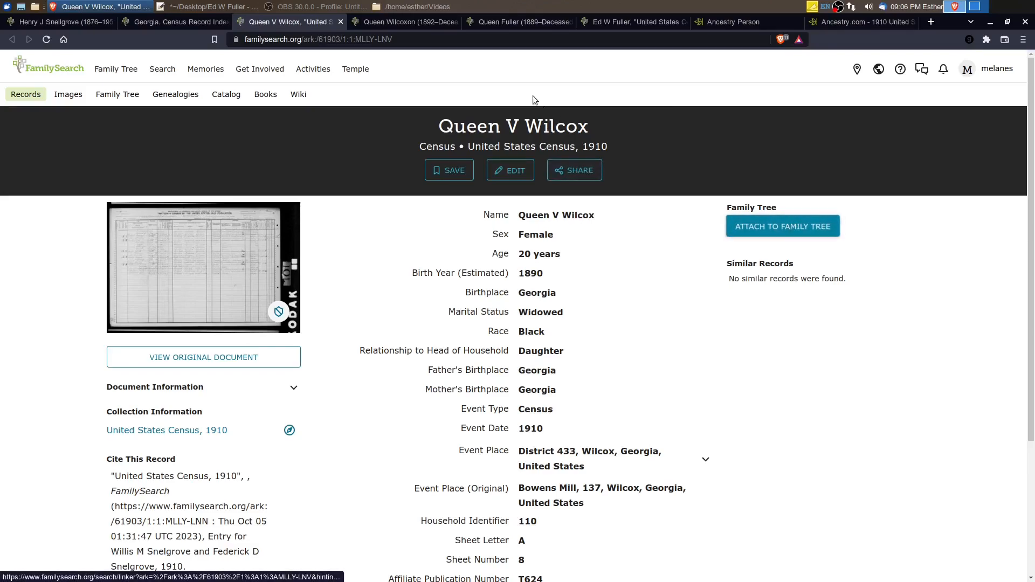
click(763, 225)
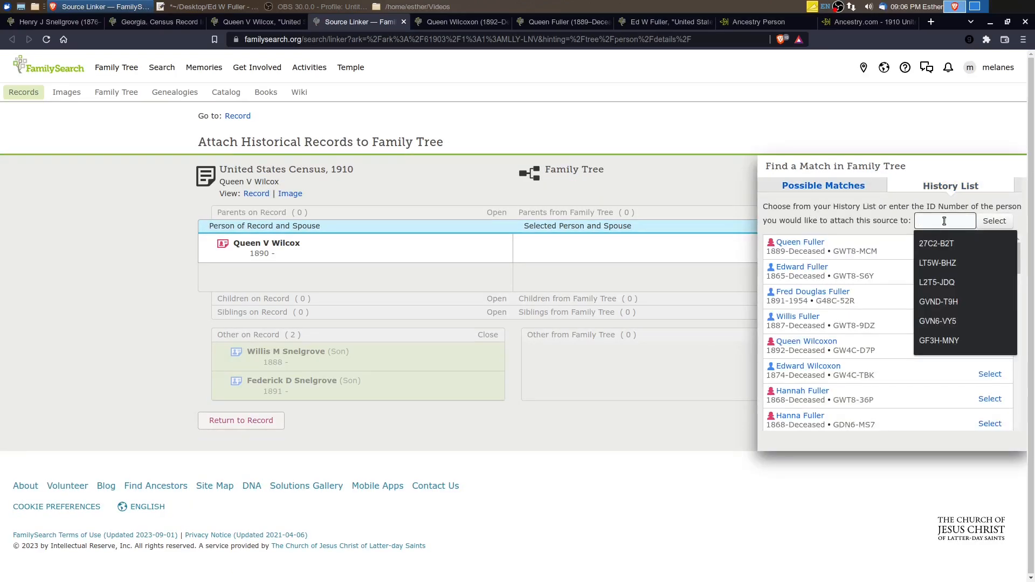
key(ctrl+v)
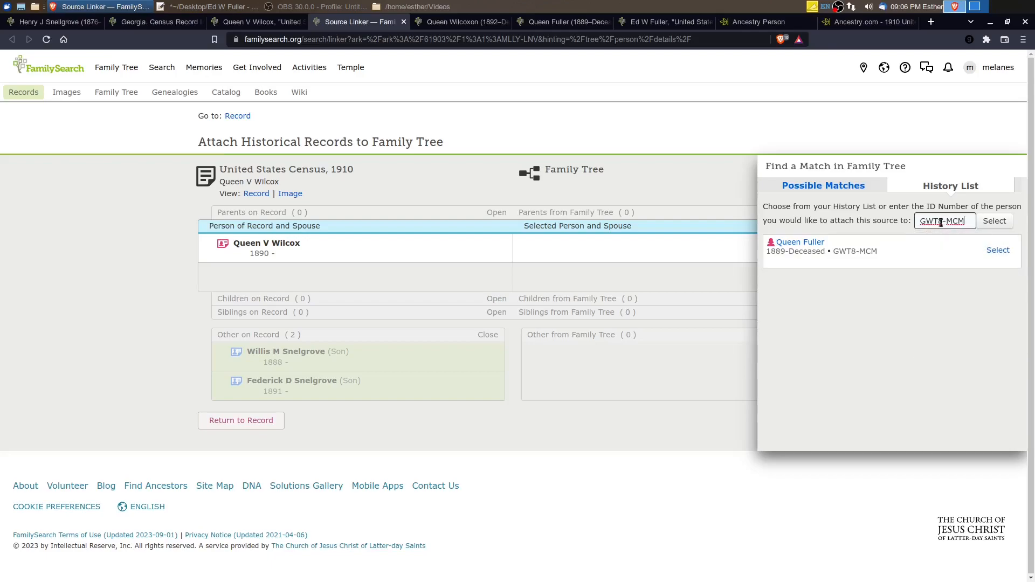
click(998, 250)
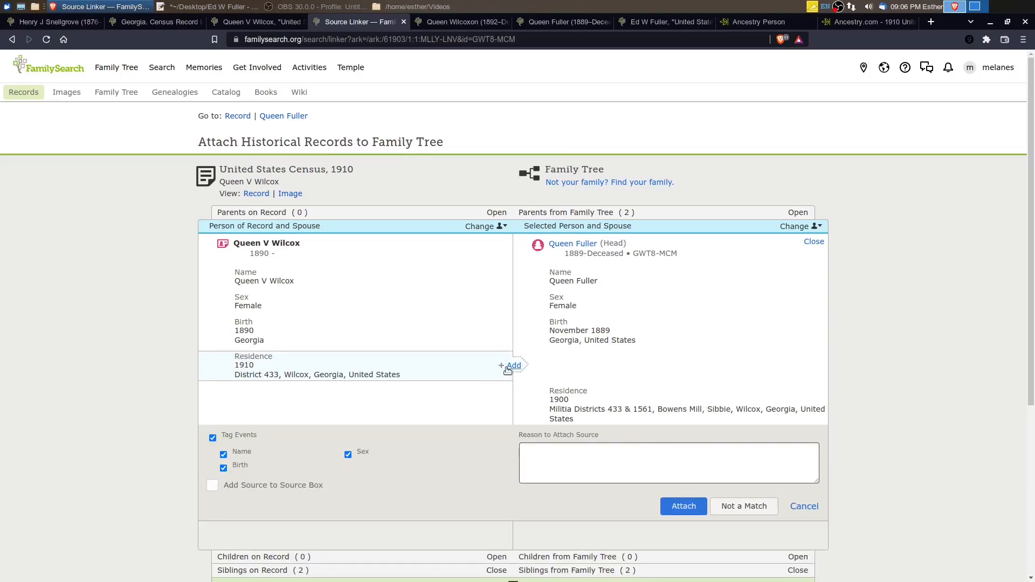
Step: Add the 1910 residence in District 433, Wilcox, Georgia and attach the census source, noting that the 1910 Census pages were mixed up
click(510, 367)
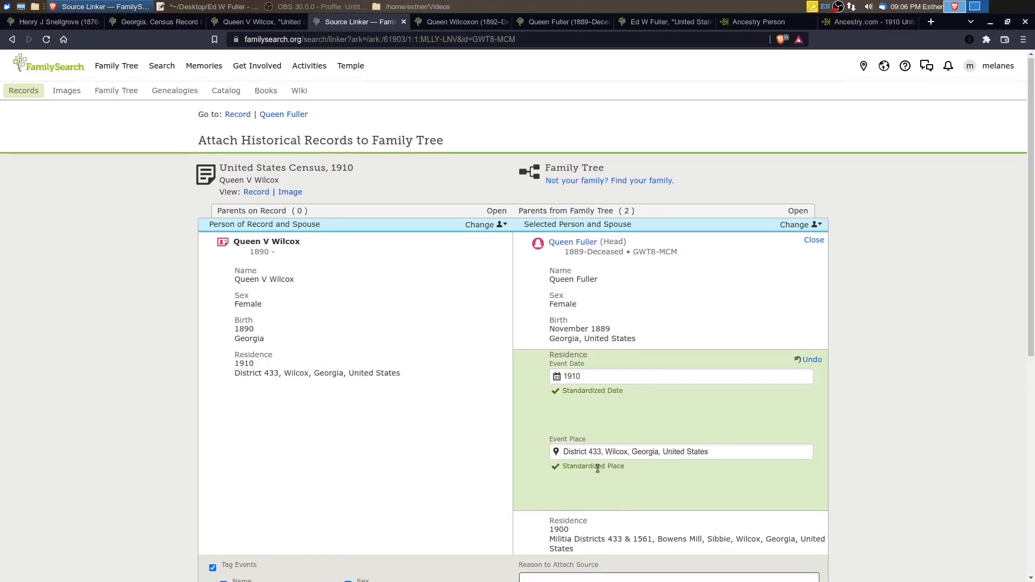
scroll(600, 468, down, 2)
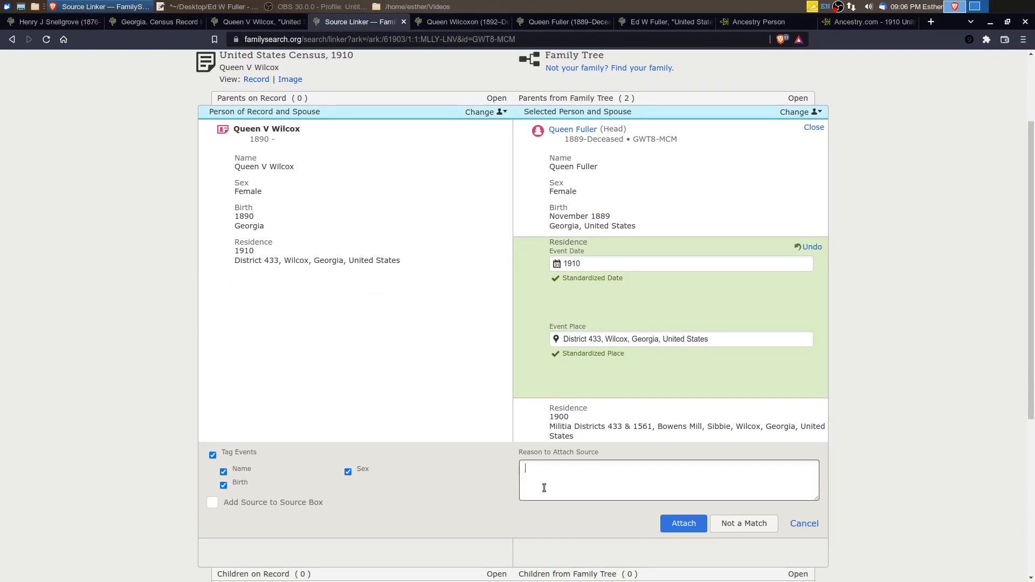
click(545, 488)
text(1910 Census pages were mixed up and parents are followed a)
click(684, 524)
Step: Return to the refreshed census record, open the attached daughter's profile and check her parents and siblings
key(ctrl+w)
key(F5)
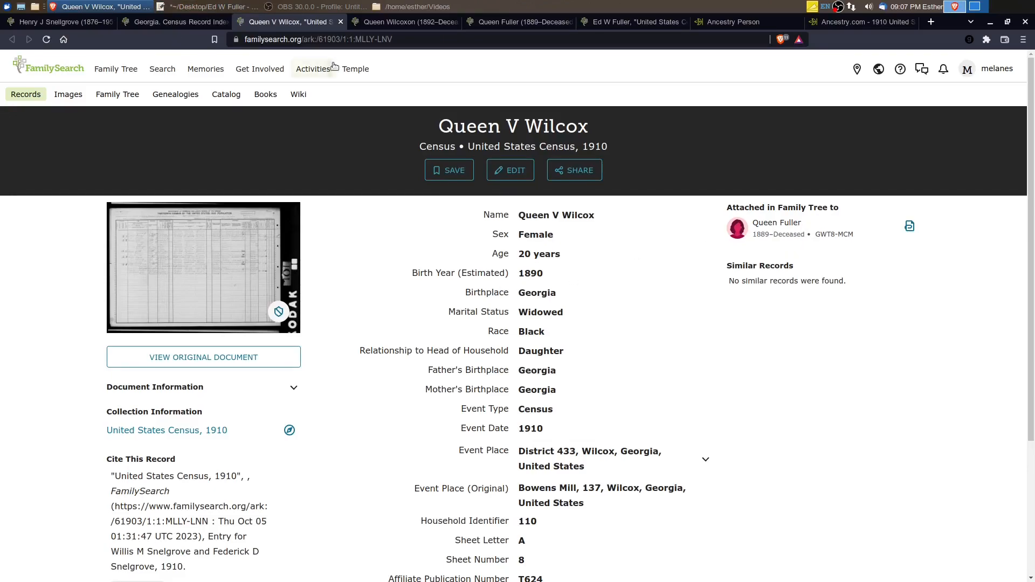
mouse_move(777, 228)
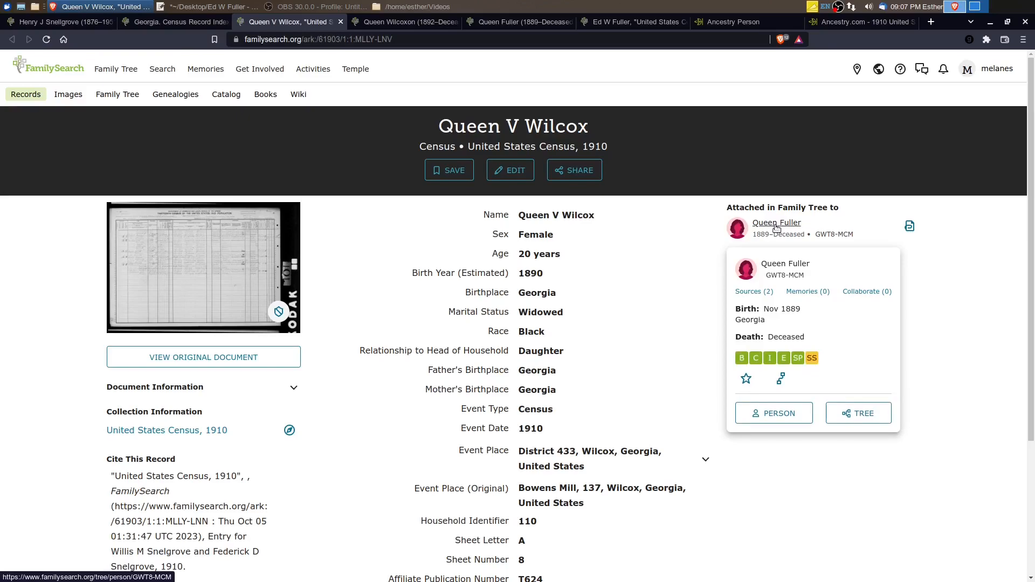
click(774, 413)
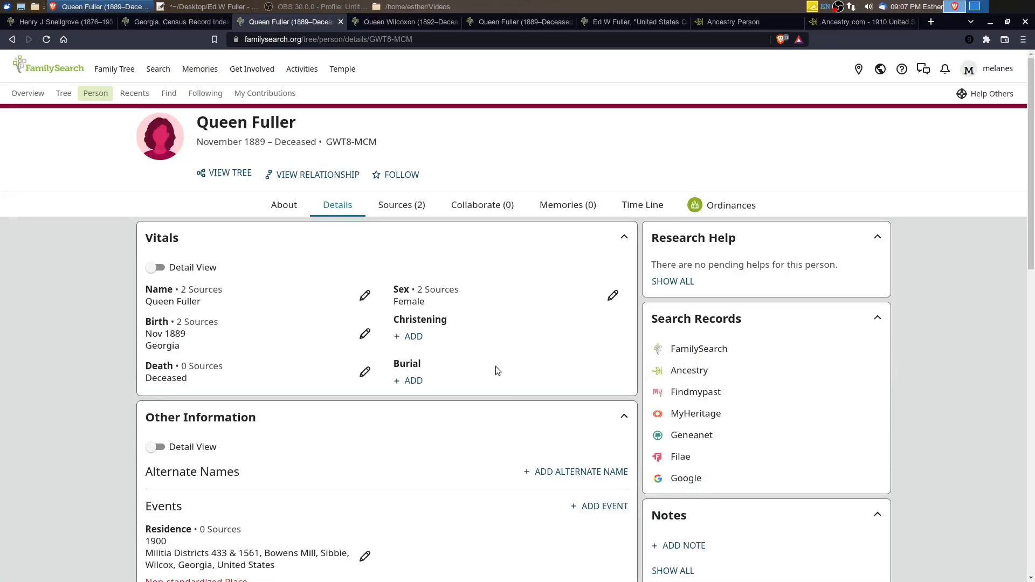
scroll(441, 351, down, 4)
scroll(432, 365, down, 7)
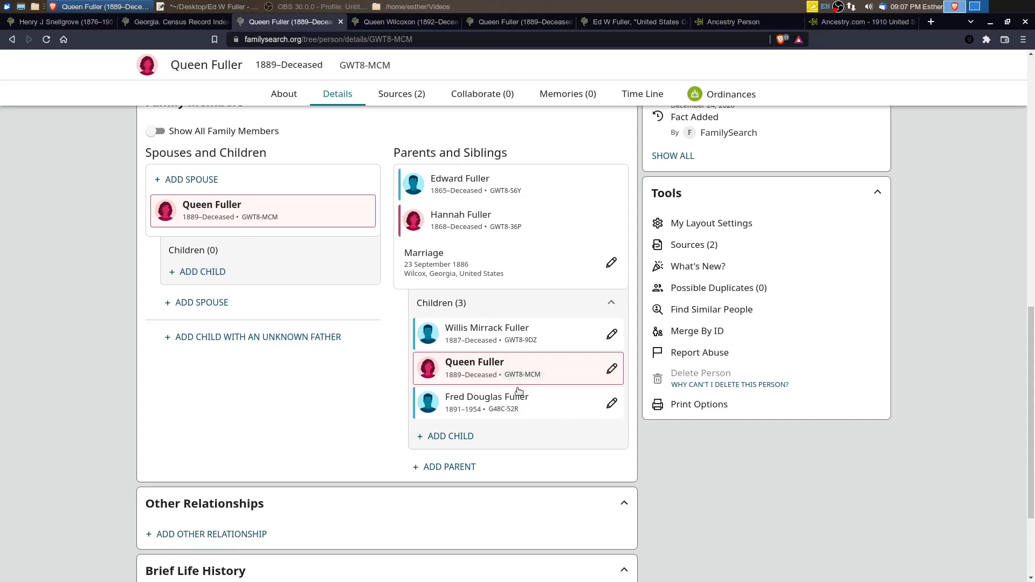
Step: Switch to the Ancestry tree and delete the 1890-born daughter wrongly listed among the 1876-born father's children
click(733, 22)
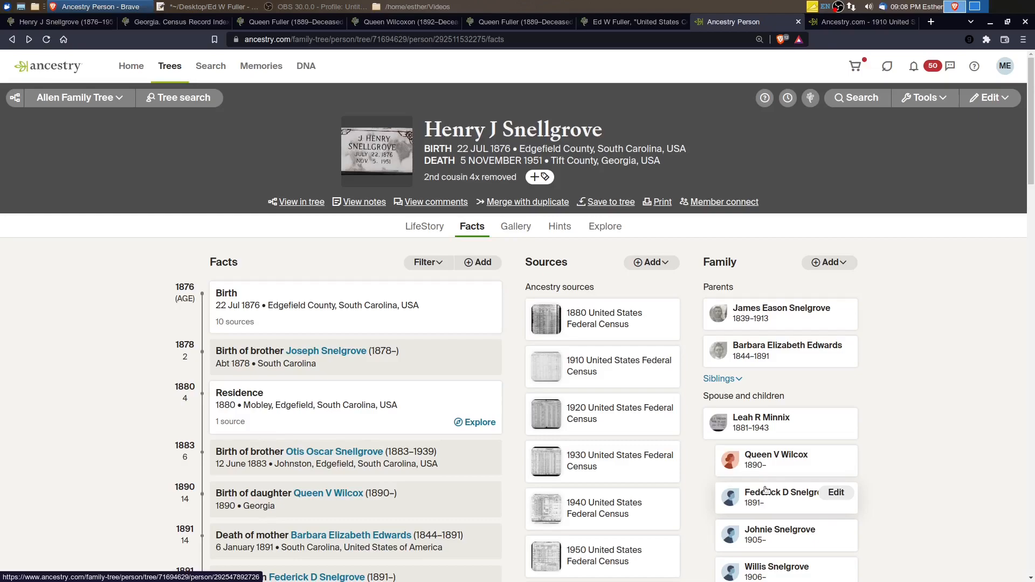
click(789, 462)
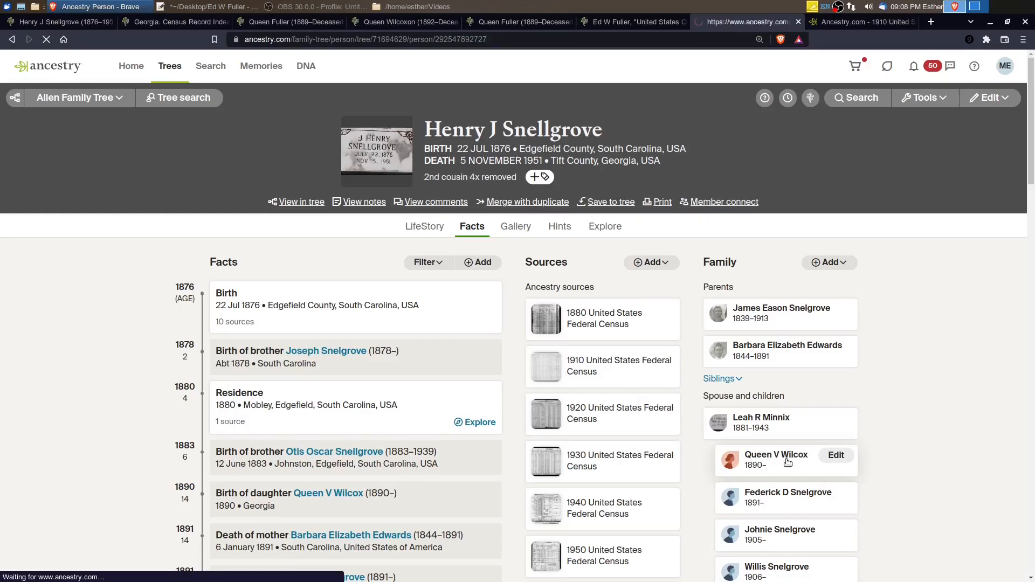
click(986, 103)
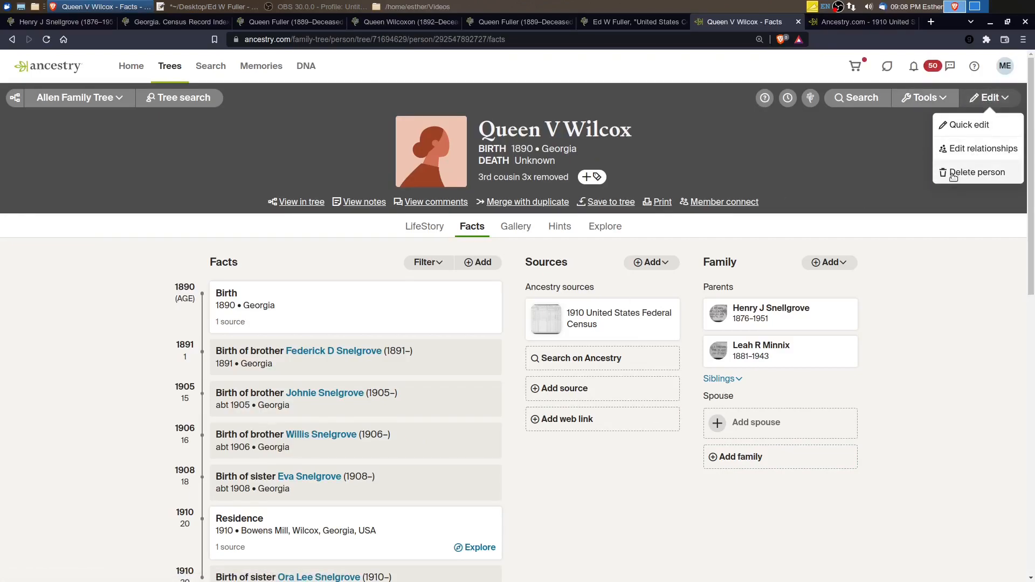
click(952, 173)
click(387, 342)
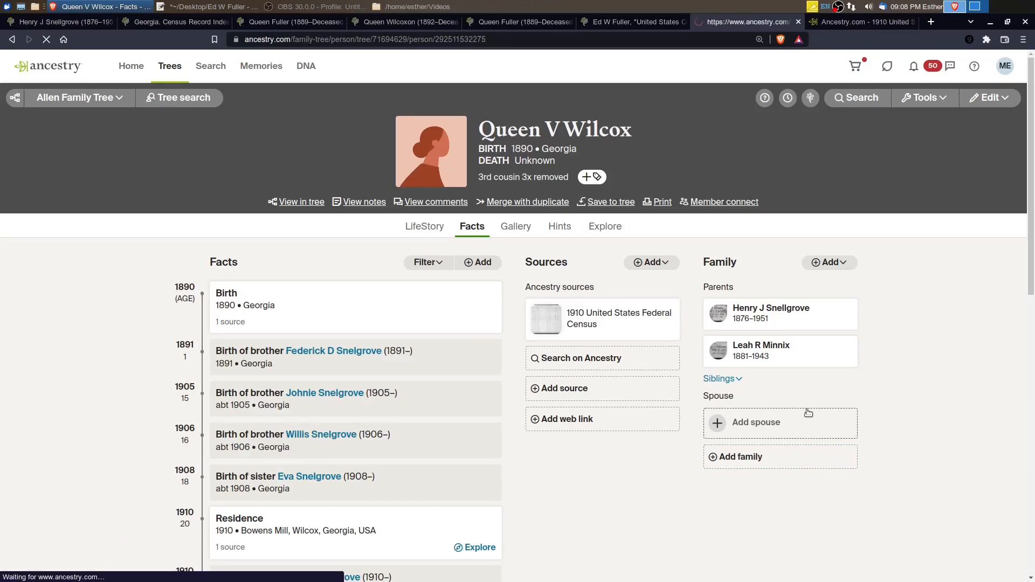
Step: Delete the wrongly listed 1891-born son from the same father's family and check the children who remain
scroll(804, 378, down, 2)
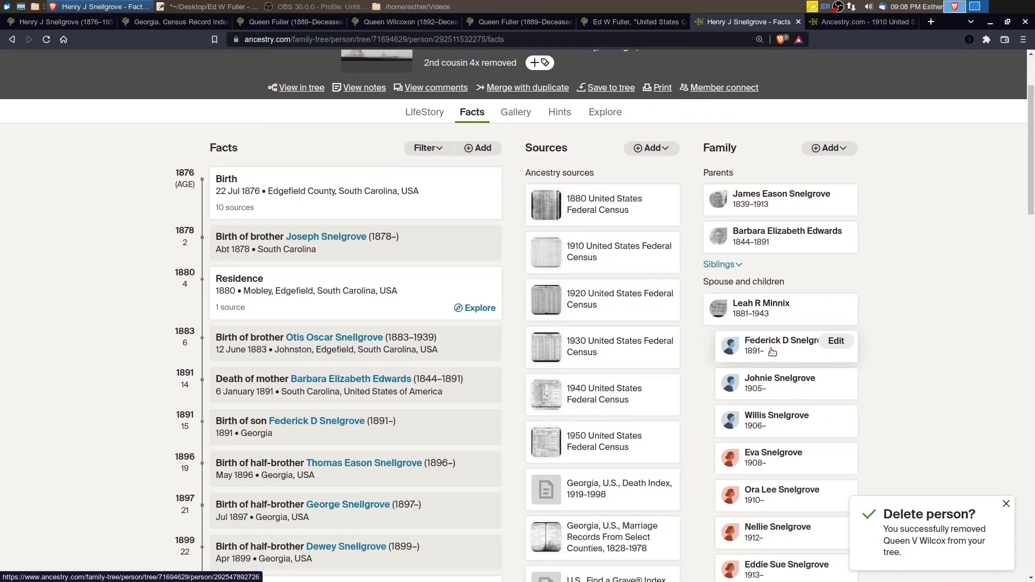
click(772, 352)
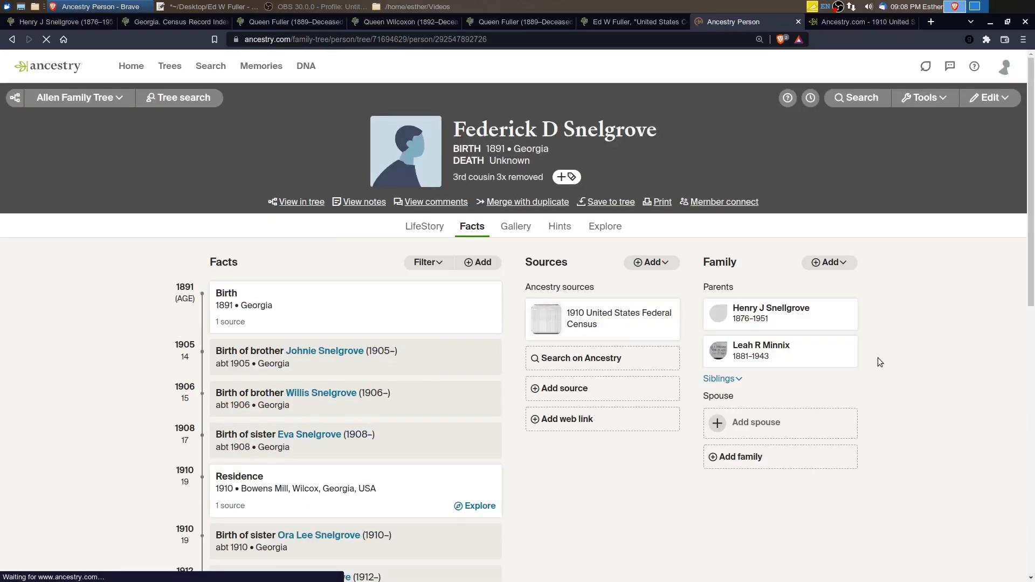
click(989, 98)
click(962, 172)
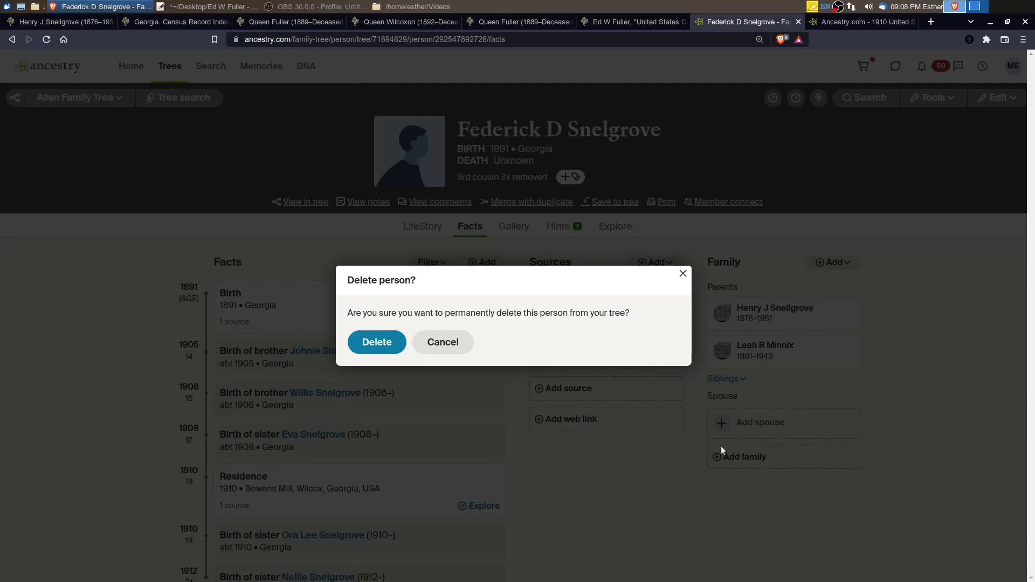
click(474, 349)
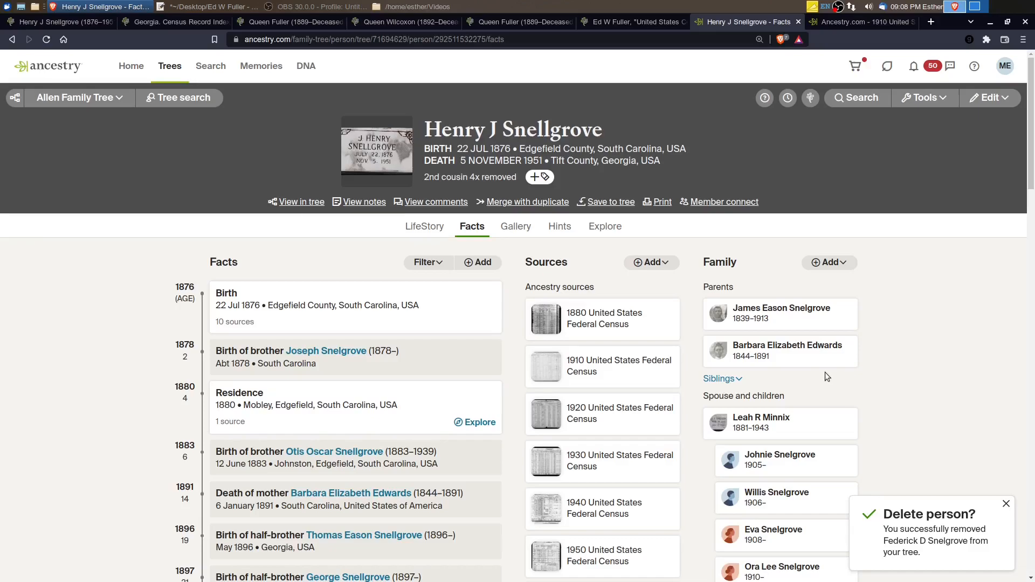
scroll(792, 372, down, 3)
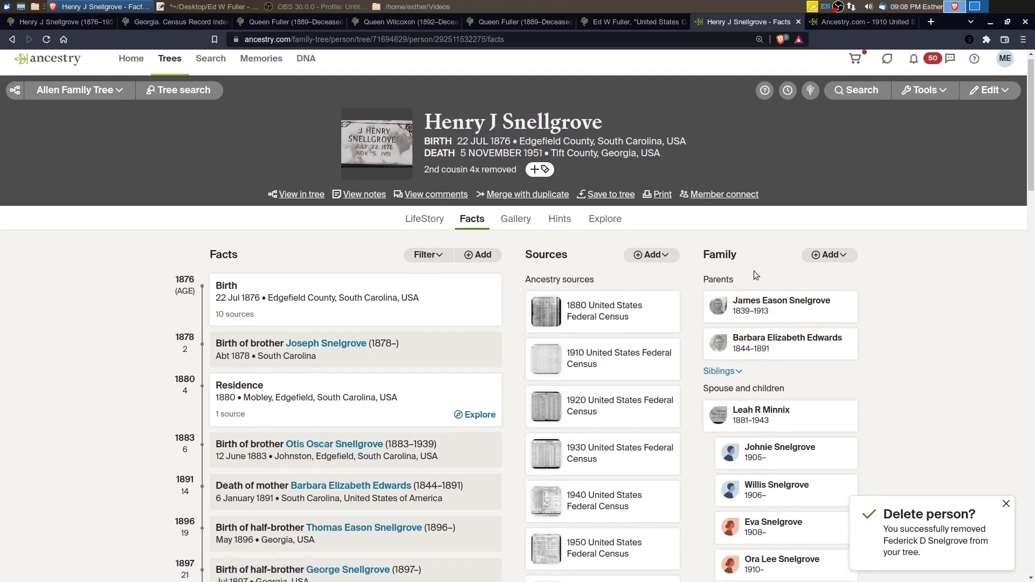
mouse_move(755, 368)
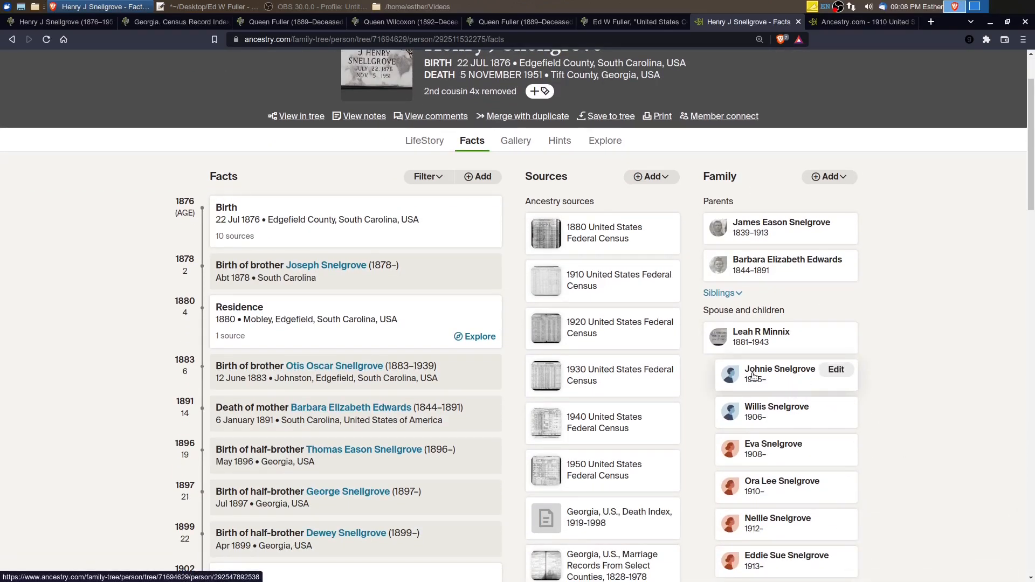